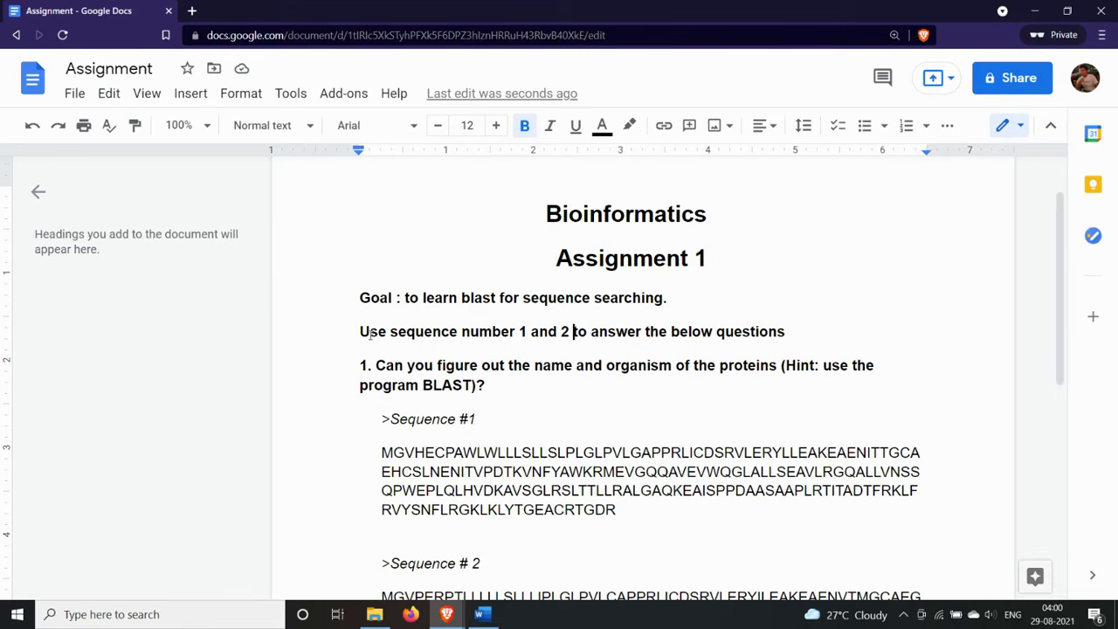
# - Read question 1 and its two sequences in the assignment, and search Google for "blast" in a new browser tab
pyautogui.scroll(-1, 402, 324)
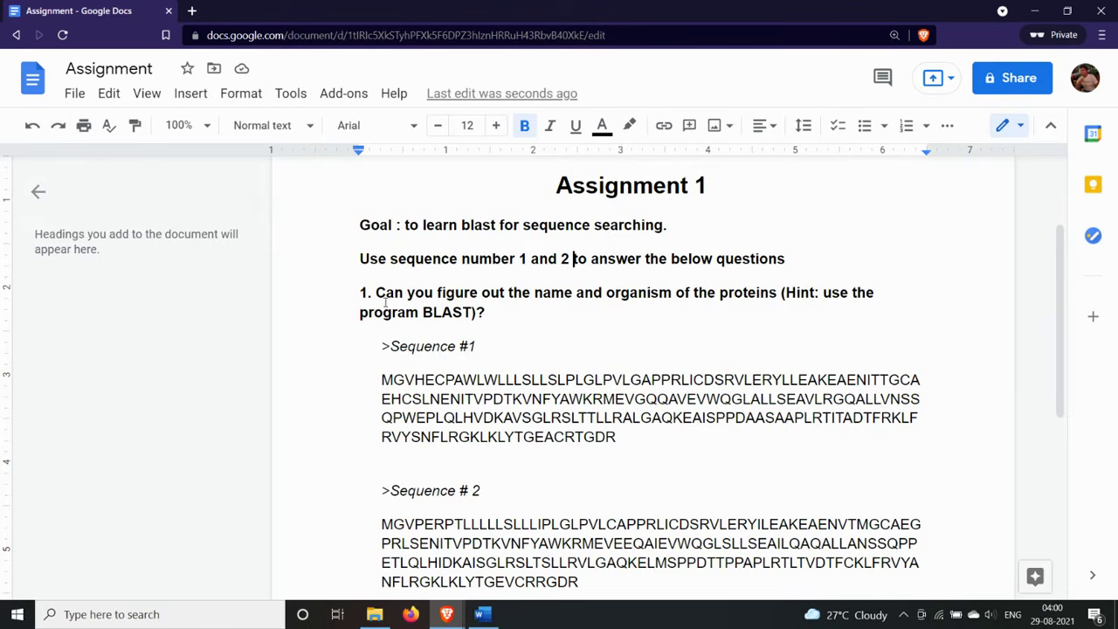
pyautogui.scroll(-1, 386, 302)
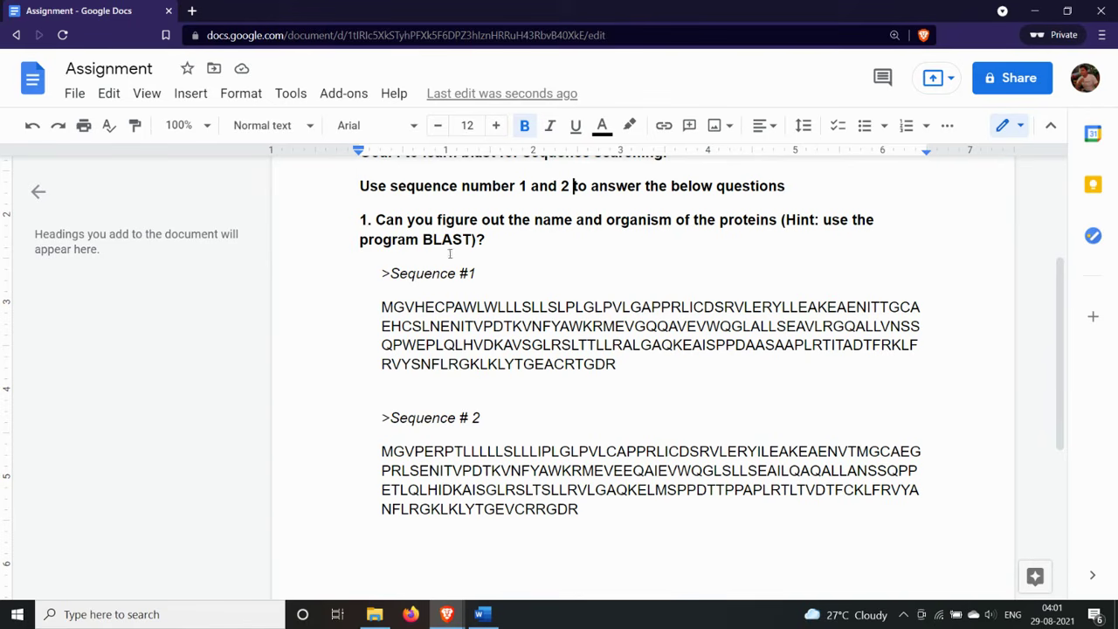
pyautogui.click(193, 11)
pyautogui.write('bl')
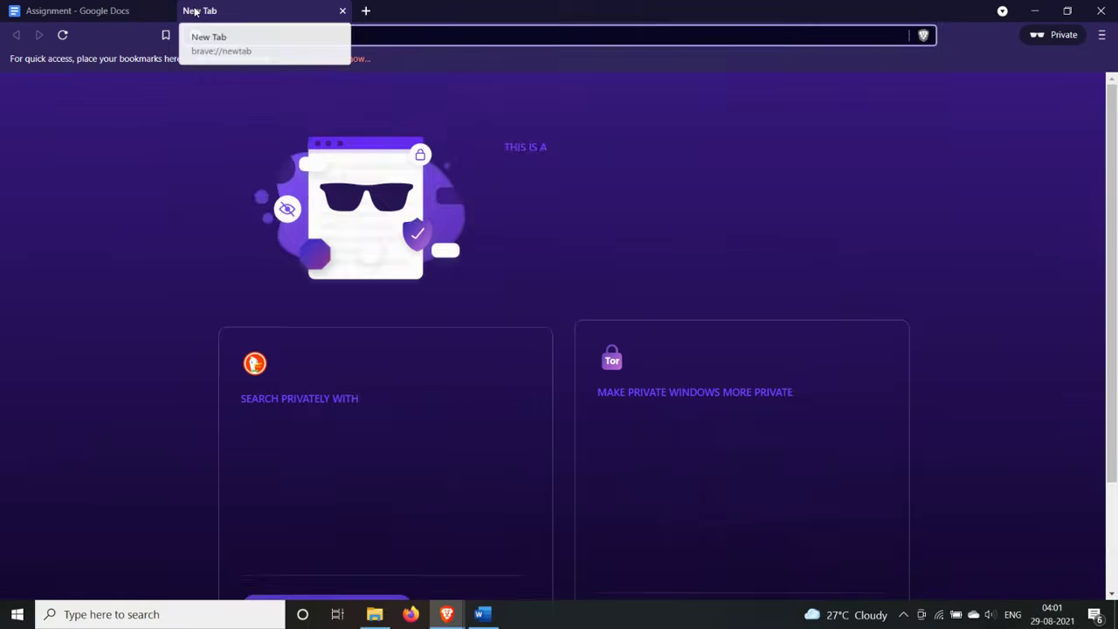
pyautogui.write('ast')
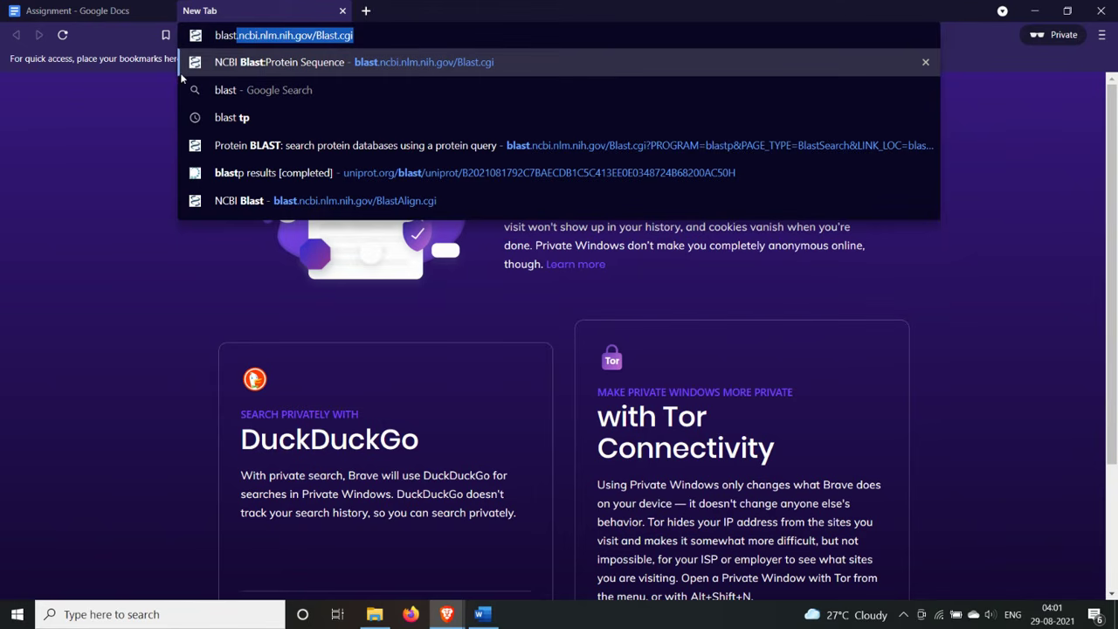
pyautogui.press('Left')
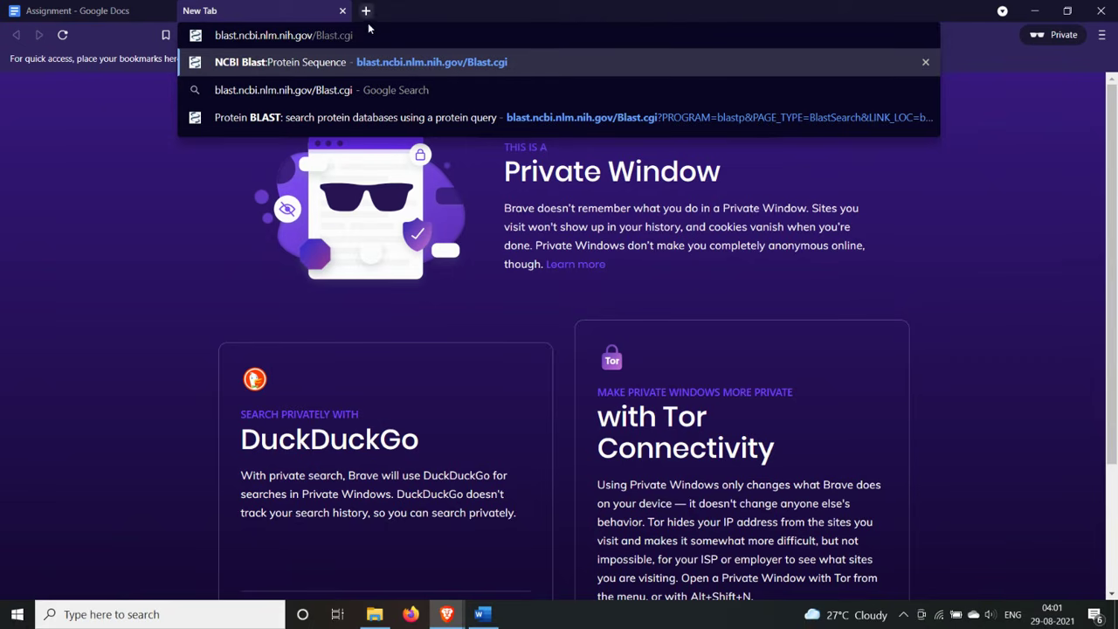
pyautogui.moveTo(367, 35); pyautogui.dragTo(2, 90)
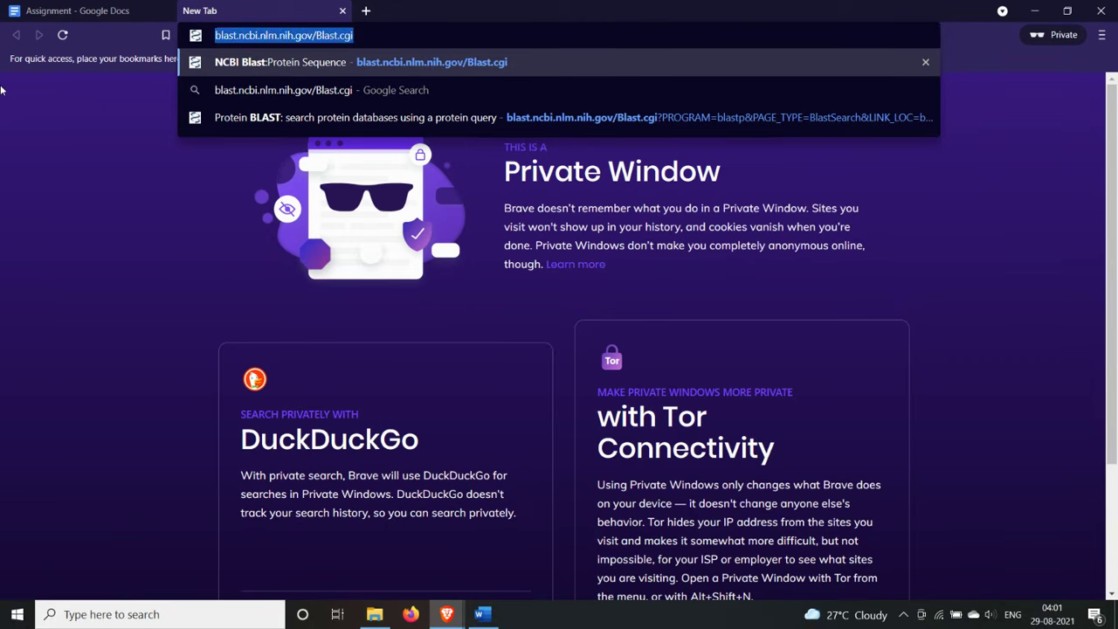
pyautogui.write('blast')
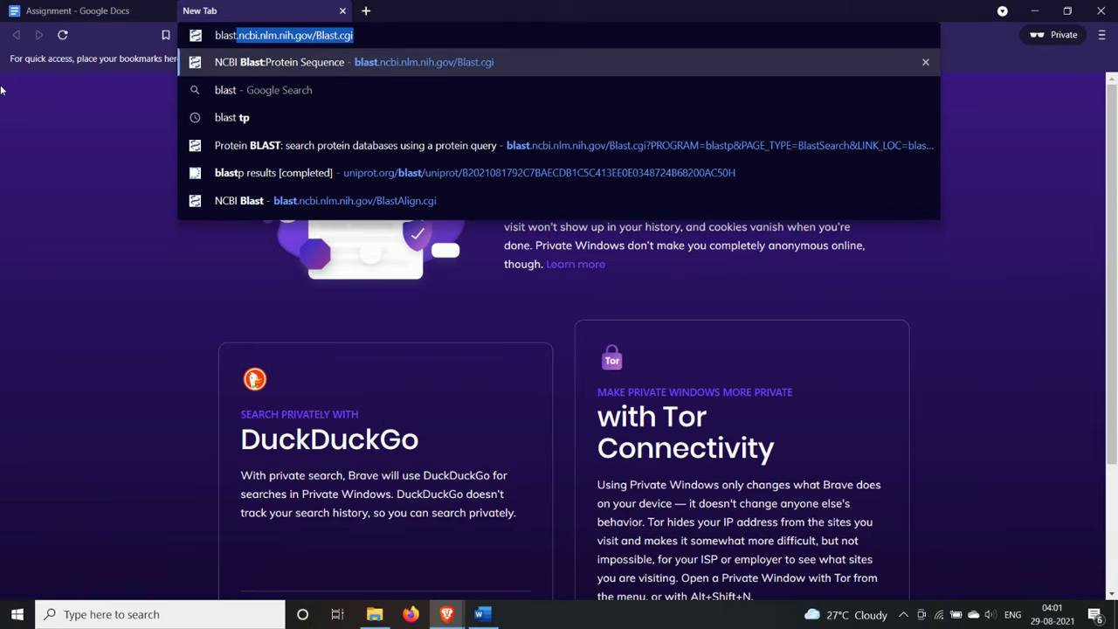
pyautogui.press('Down')
pyautogui.press('Down')
pyautogui.press('Up')
pyautogui.press('Return')
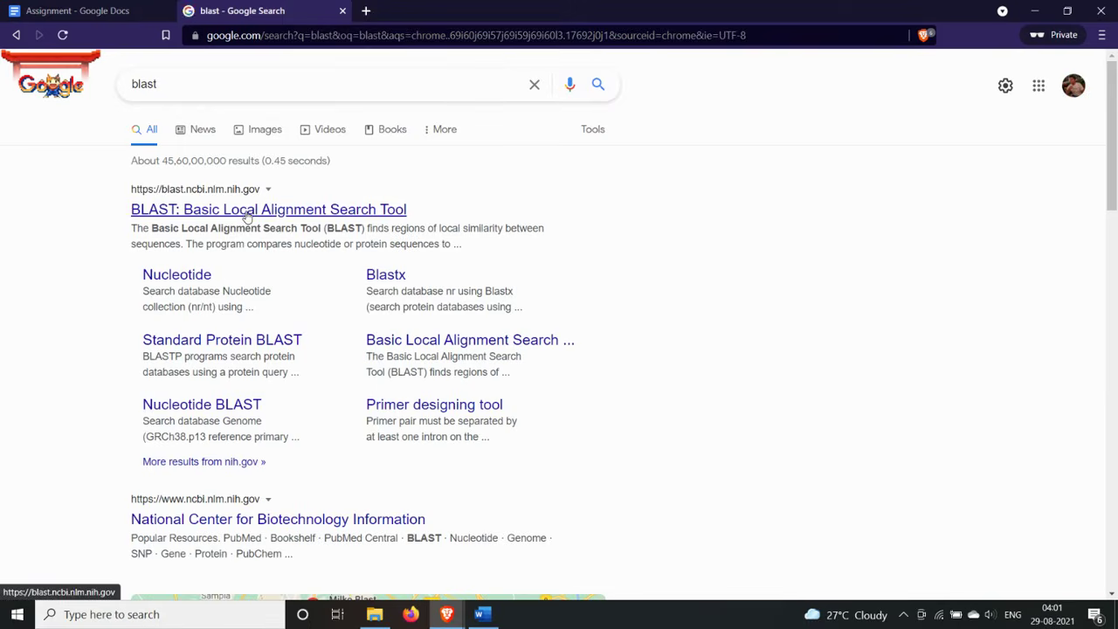
# - Open the BLAST: Basic Local Alignment Search Tool site, dismiss the CCleaner advert, and go to Protein BLAST
pyautogui.click(247, 214)
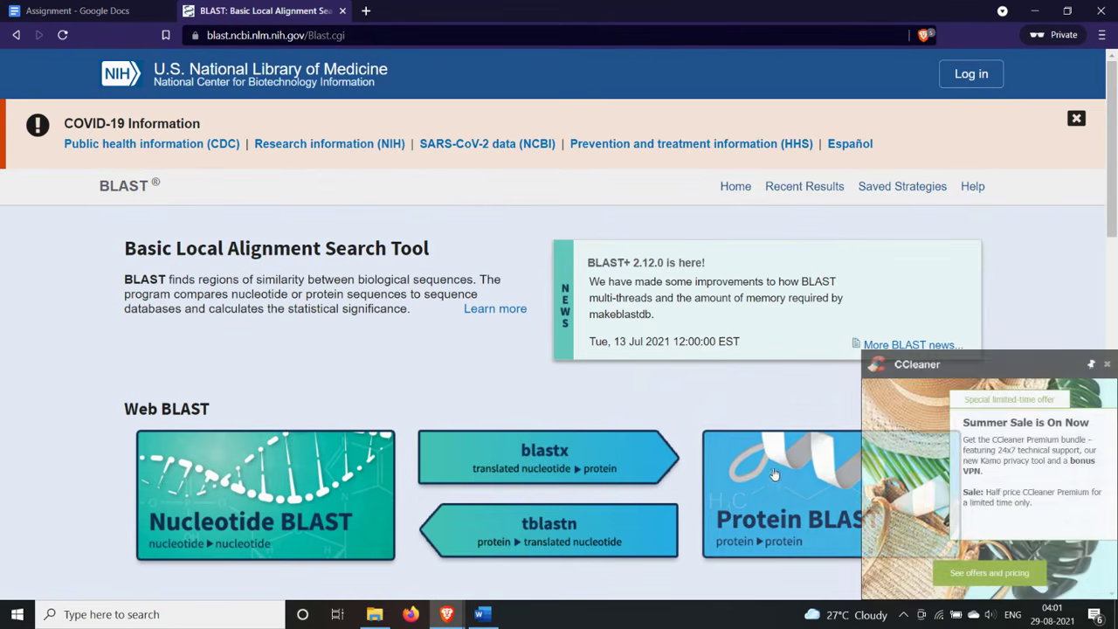
pyautogui.click(1107, 364)
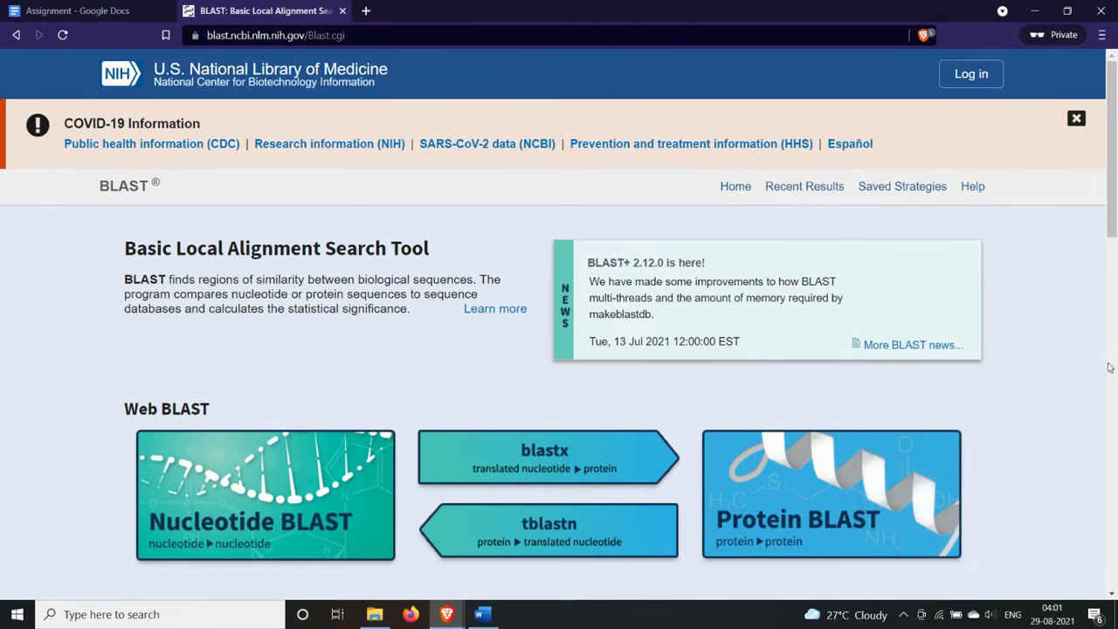
pyautogui.click(860, 468)
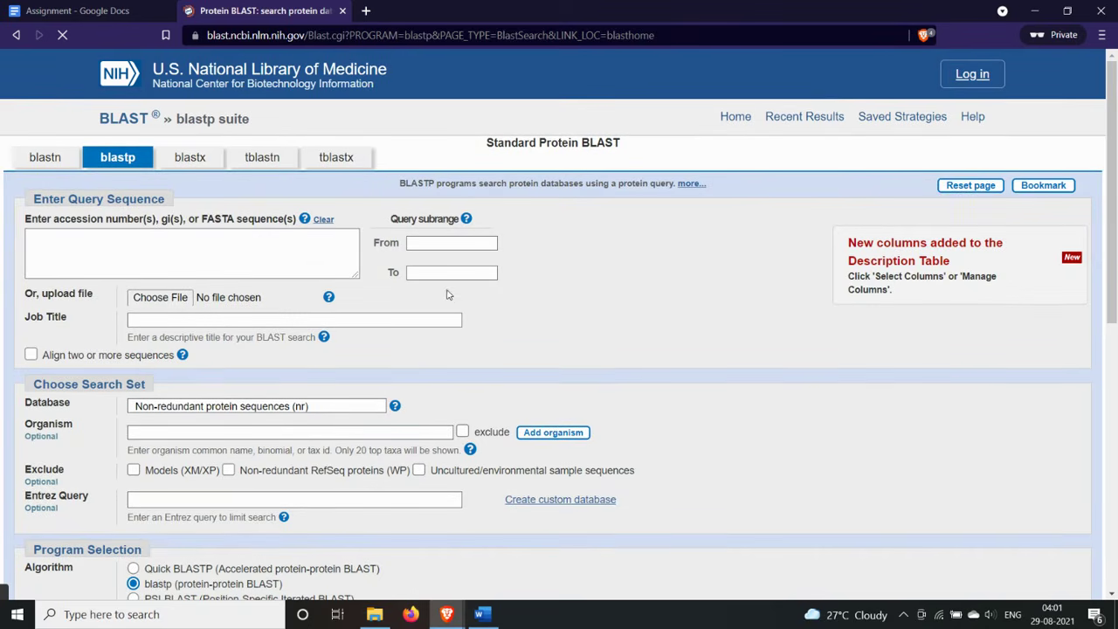
# - Copy the full amino acid sequence under Sequence #1 in the assignment document into the Protein BLAST query sequence field
pyautogui.click(138, 243)
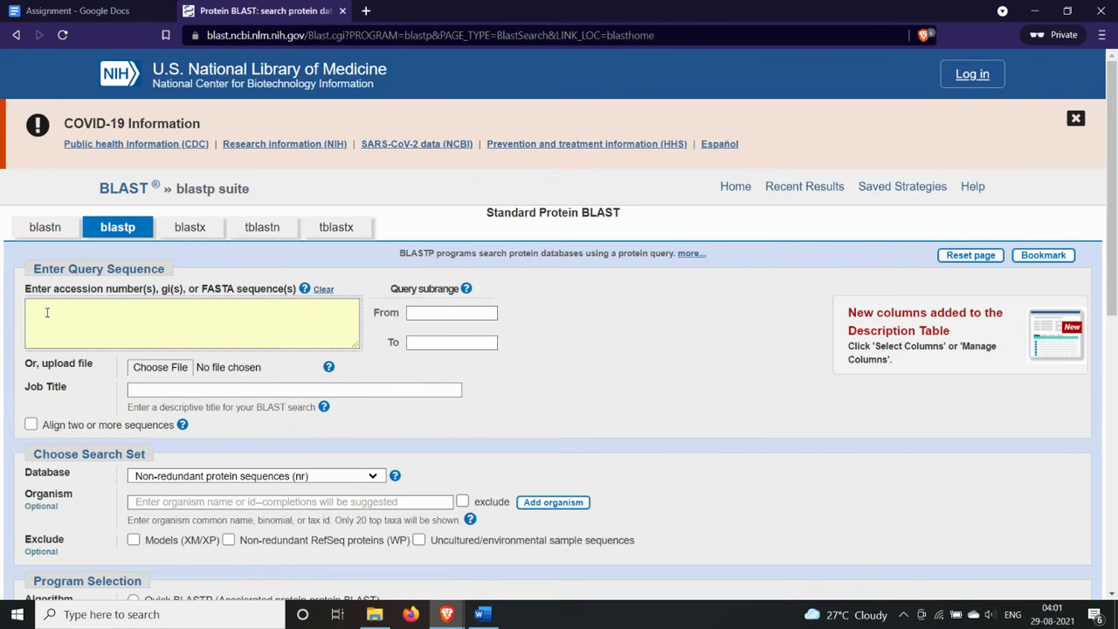
pyautogui.click(27, 7)
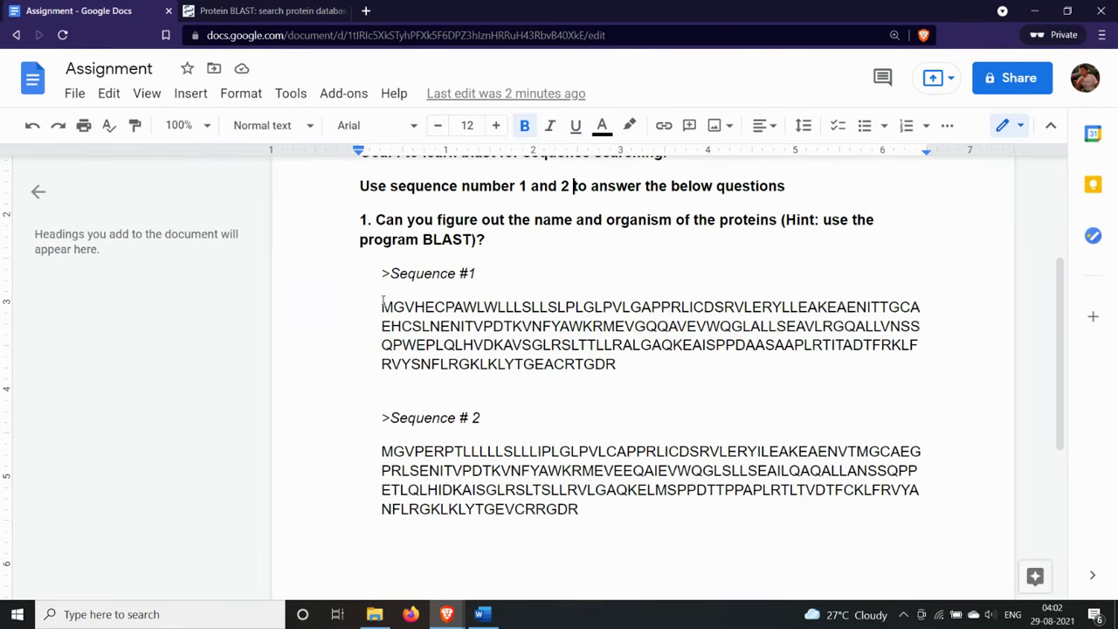
pyautogui.moveTo(382, 308); pyautogui.dragTo(617, 364)
pyautogui.hotkey('ctrl', 'c')
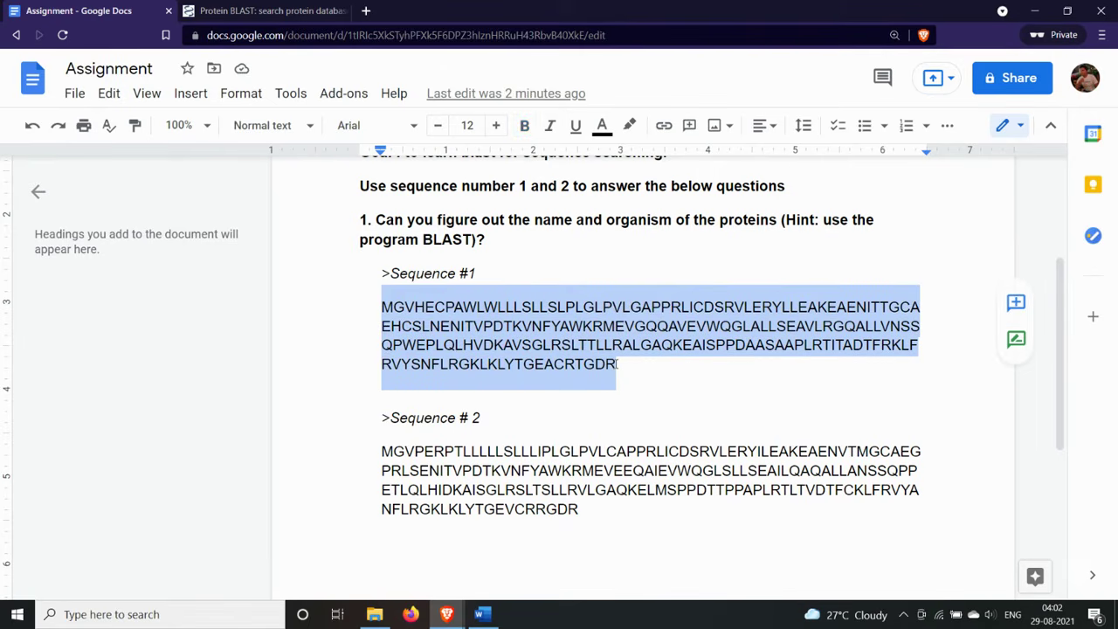
pyautogui.click(267, 10)
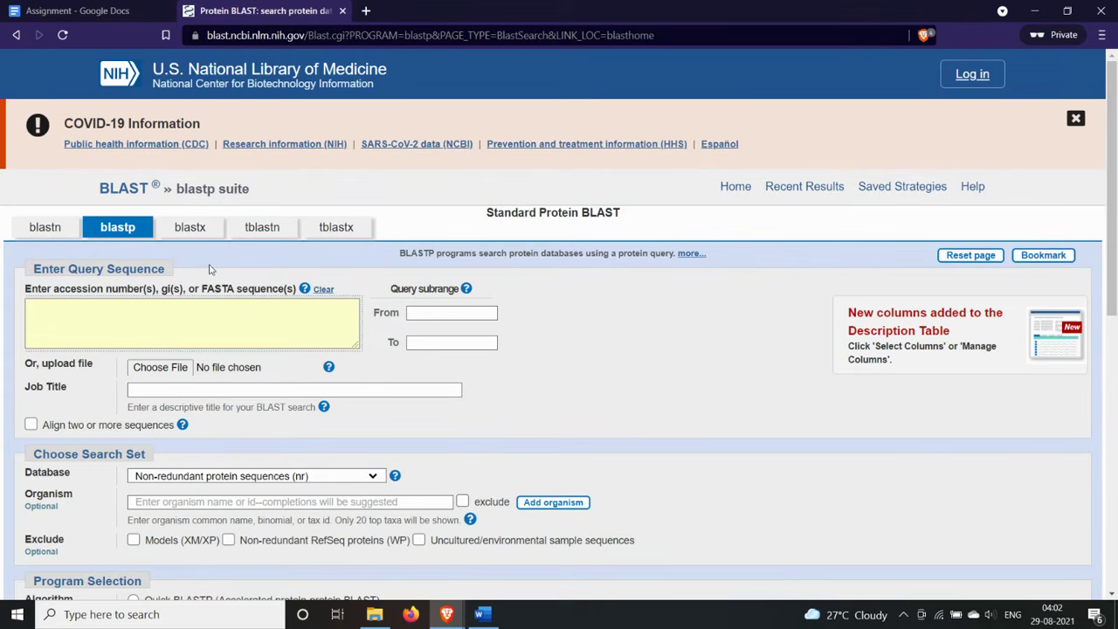
pyautogui.hotkey('ctrl', 'v')
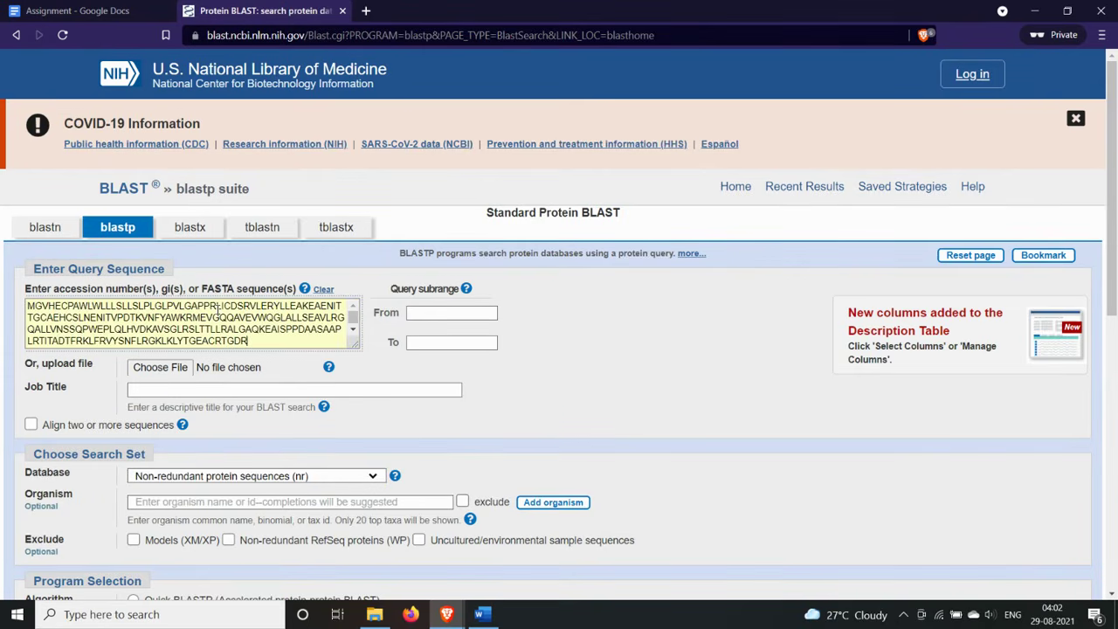
# - Run the protein search with the blastp algorithm against the non-redundant protein sequences (nr) database
pyautogui.scroll(-2, 199, 368)
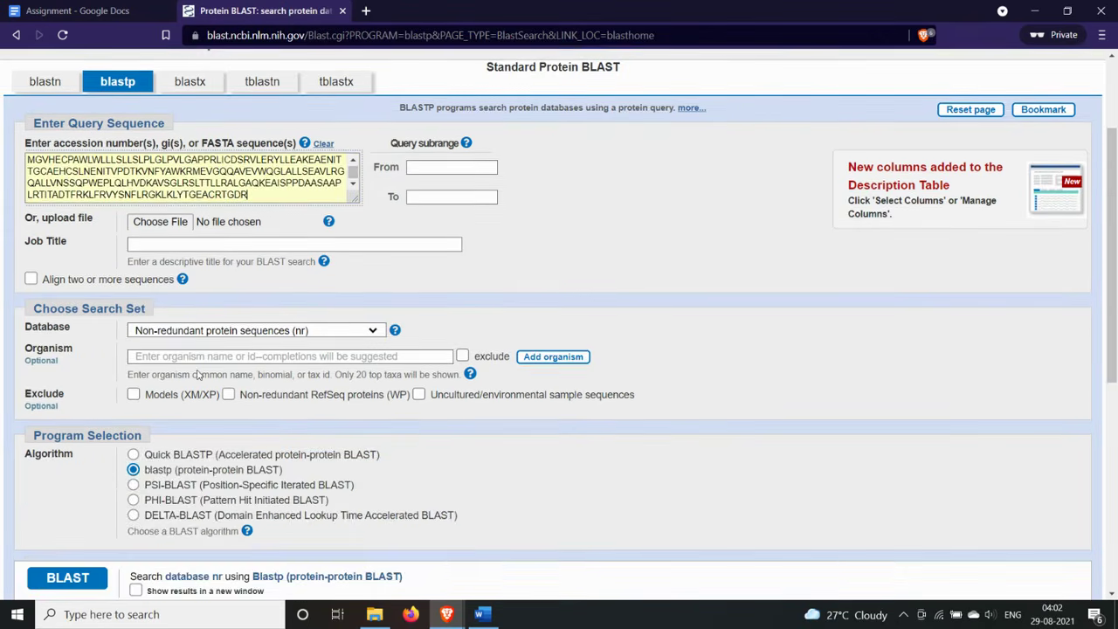
pyautogui.scroll(-2, 197, 371)
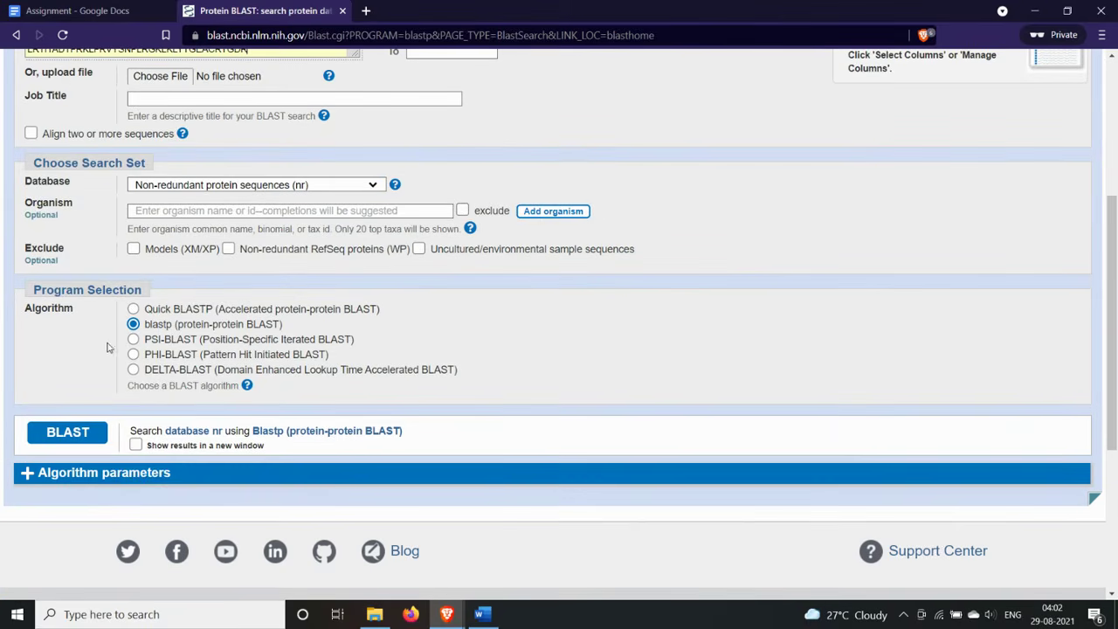
pyautogui.click(76, 434)
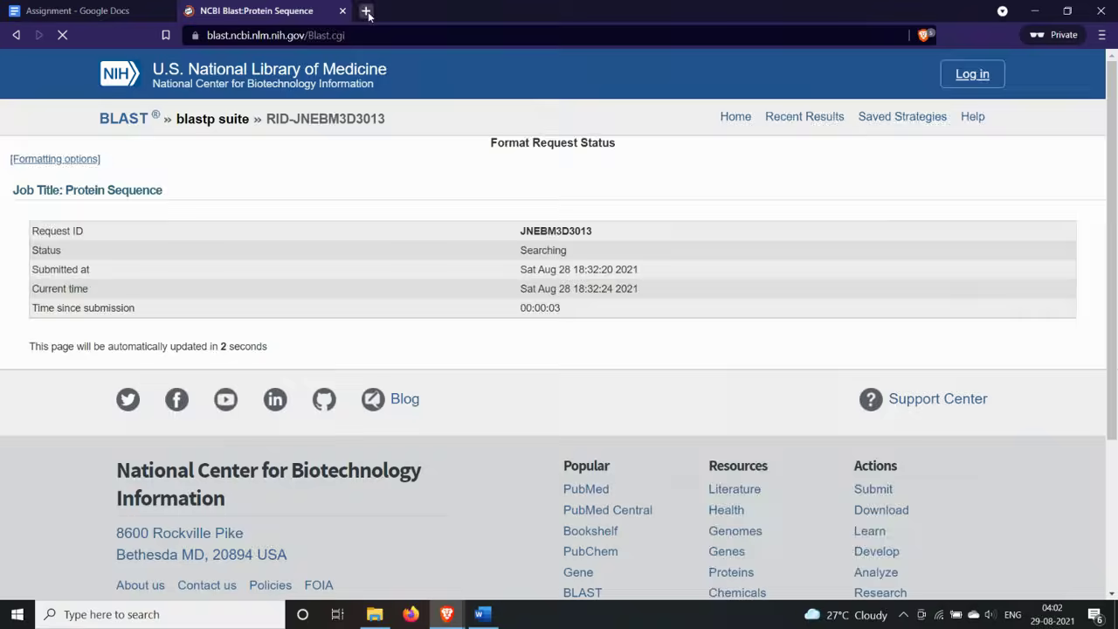
# - Open the UniProt website (uniprot.org) in a new browser tab
pyautogui.click(366, 12)
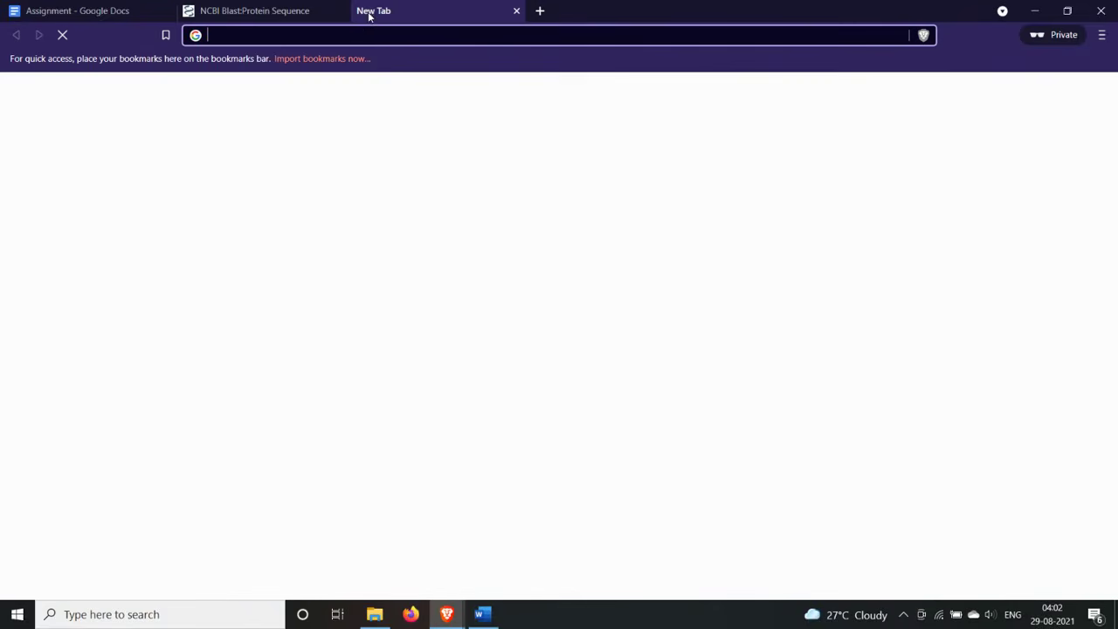
pyautogui.write('uniprot.org')
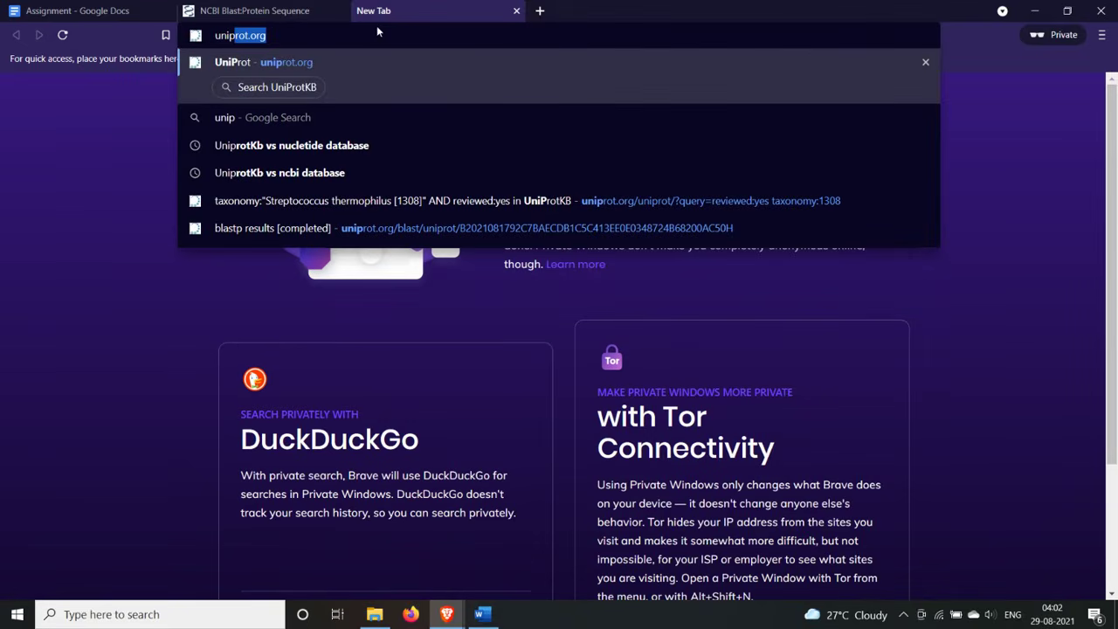
pyautogui.press('Right')
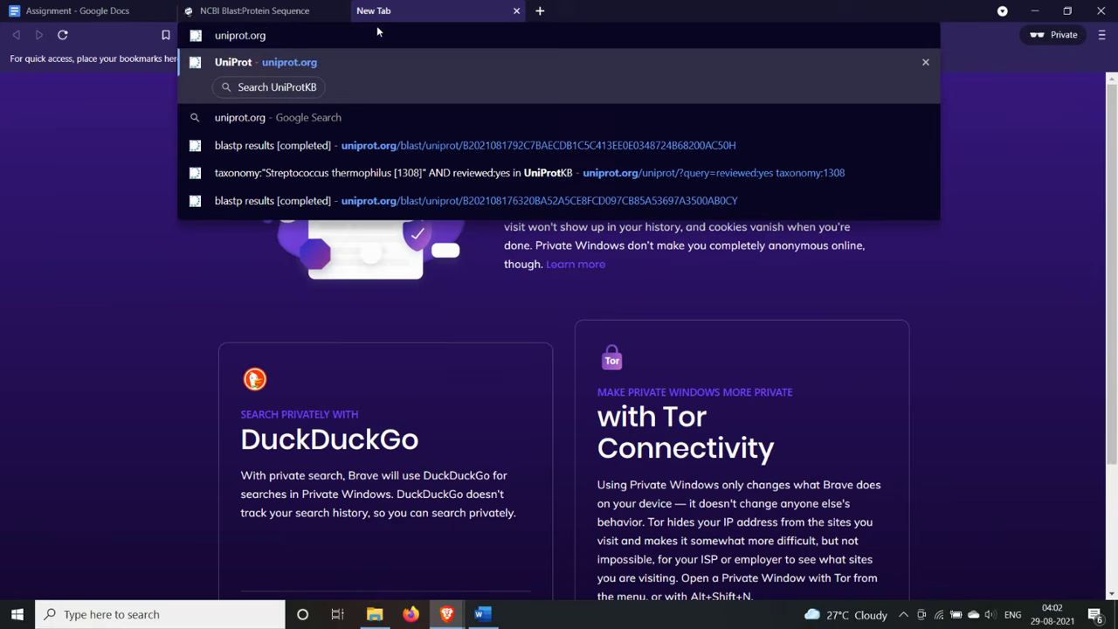
pyautogui.press('Return')
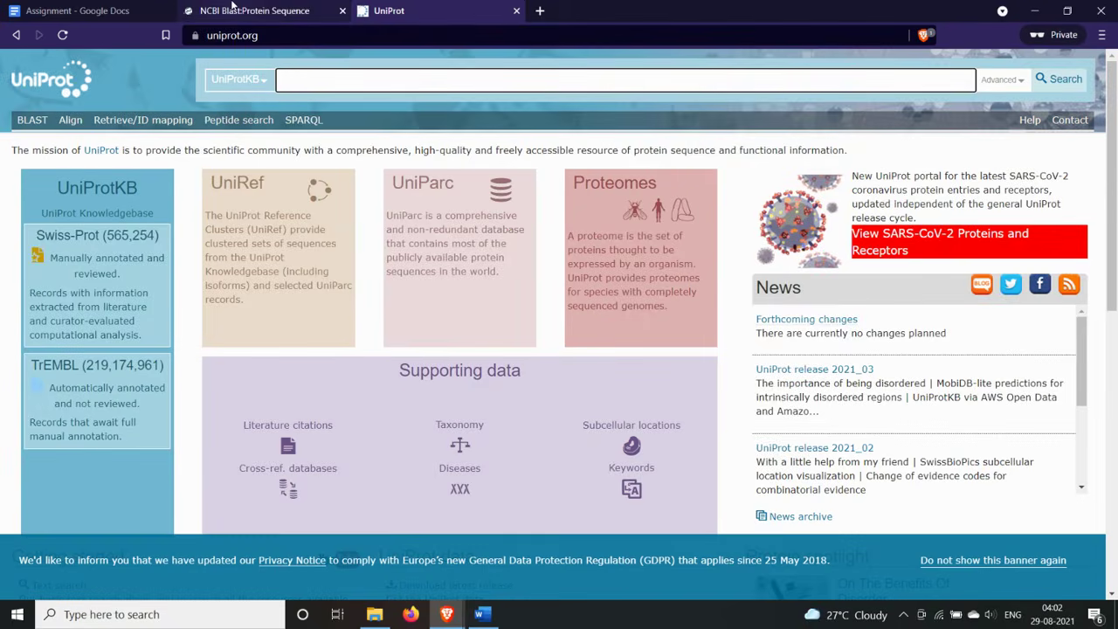
# - Examine the NCBI BLAST hit list for Sequence #1, comparing descriptions, organisms, E values and percent identities
pyautogui.click(241, 13)
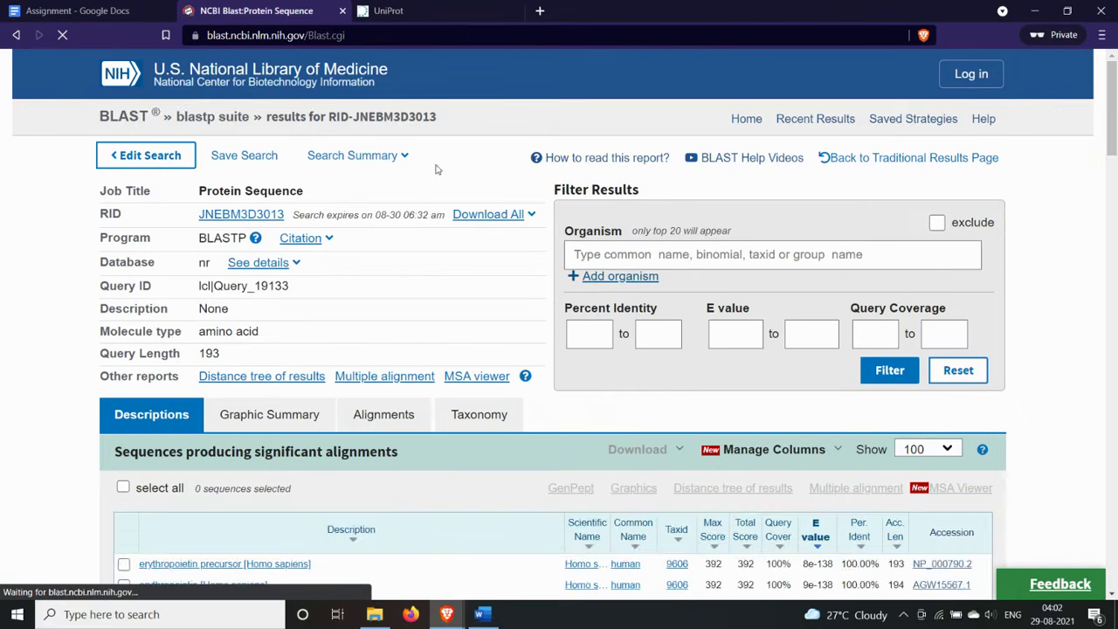
pyautogui.scroll(-1, 419, 323)
pyautogui.scroll(-3, 419, 323)
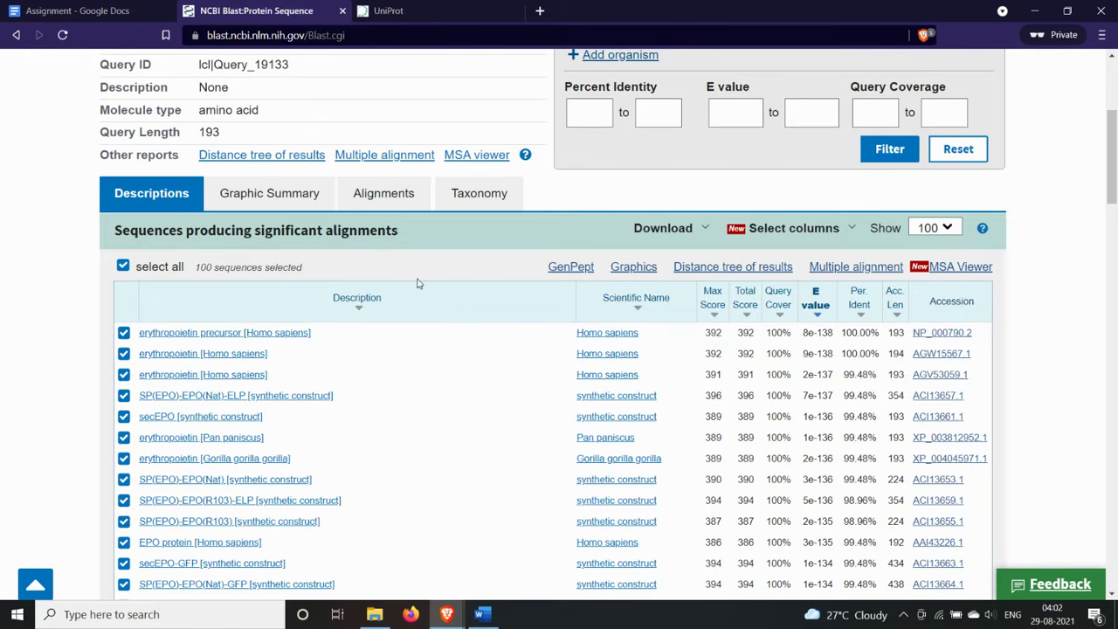
pyautogui.scroll(-2, 417, 283)
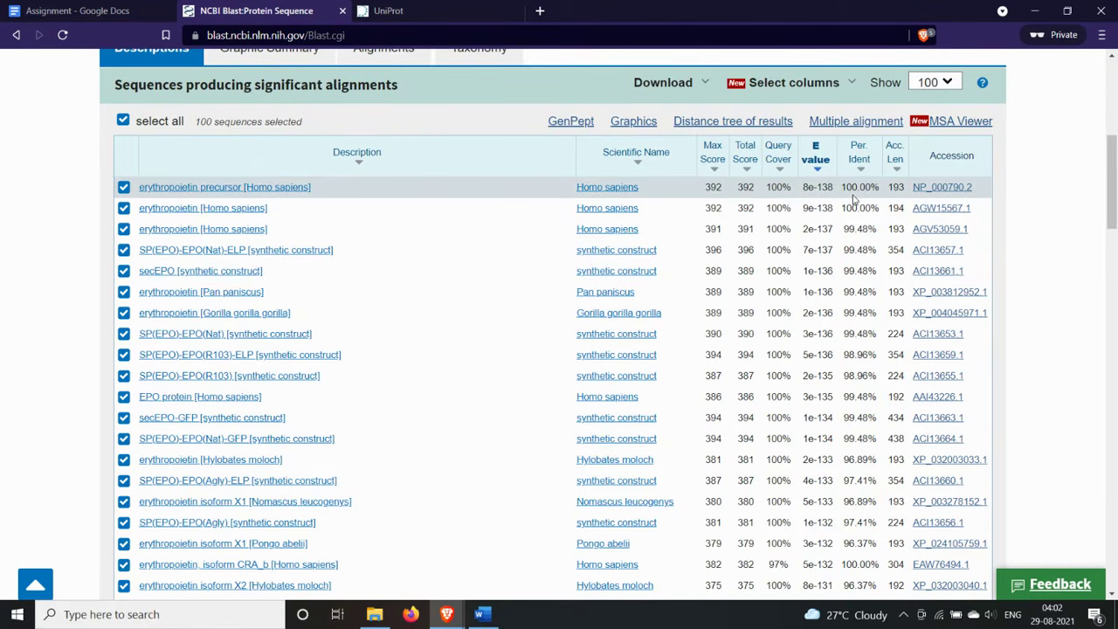
pyautogui.scroll(-1, 858, 186)
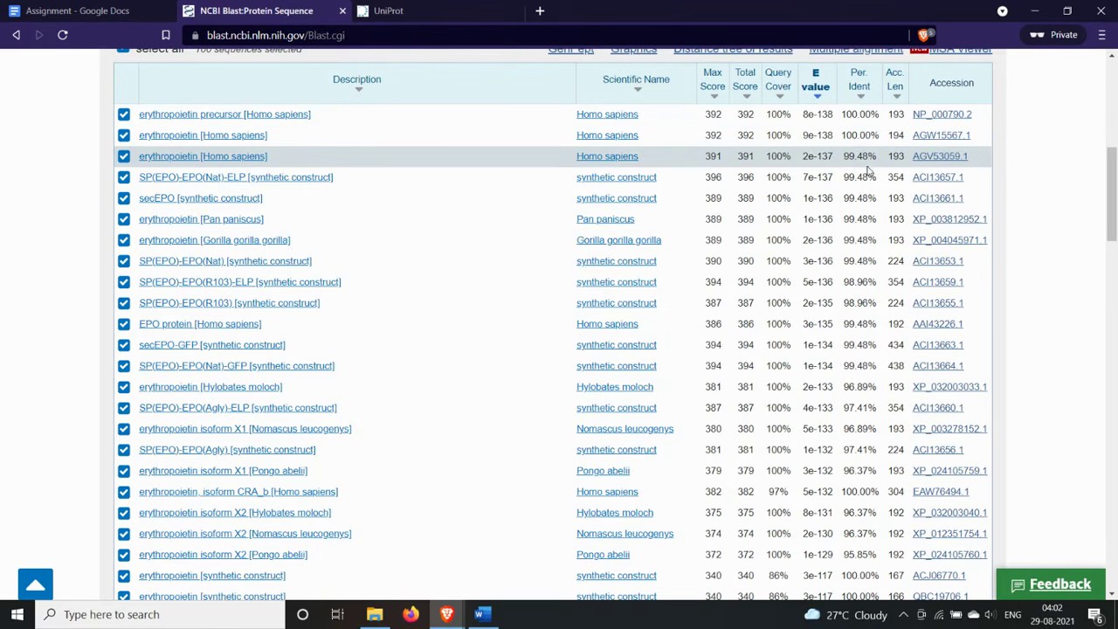
pyautogui.scroll(-7, 860, 218)
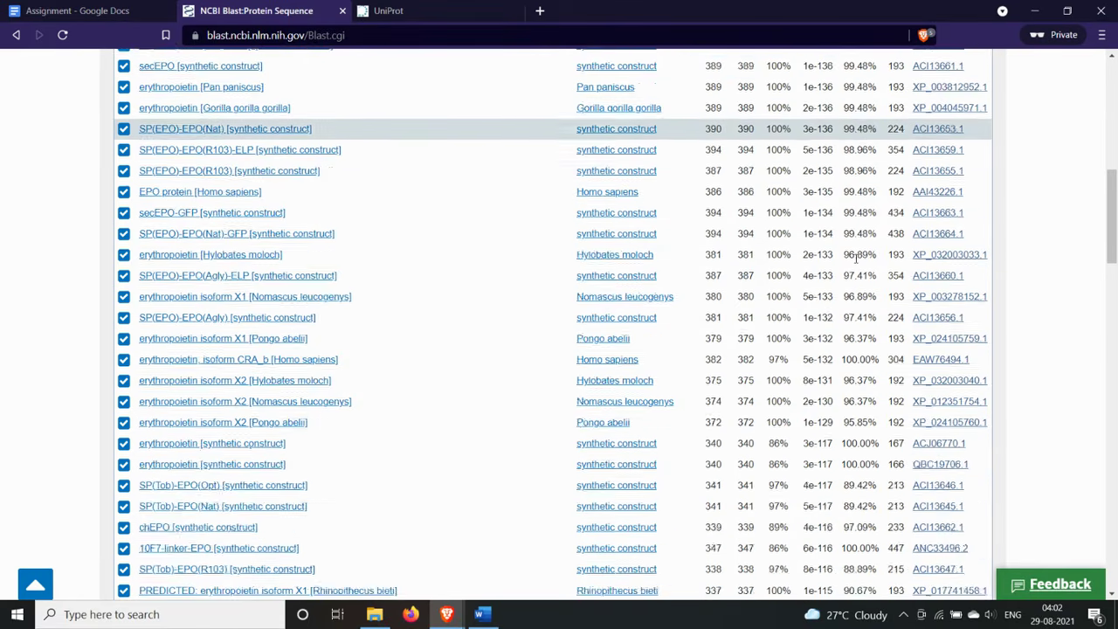
pyautogui.scroll(-15, 856, 258)
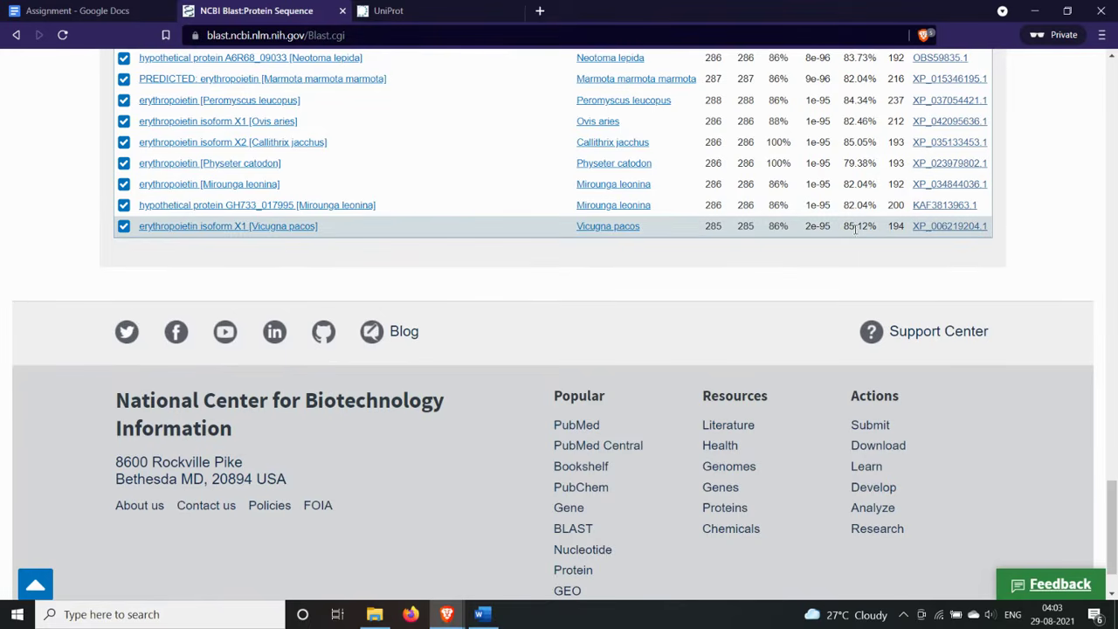
pyautogui.scroll(3, 878, 227)
pyautogui.scroll(20, 878, 227)
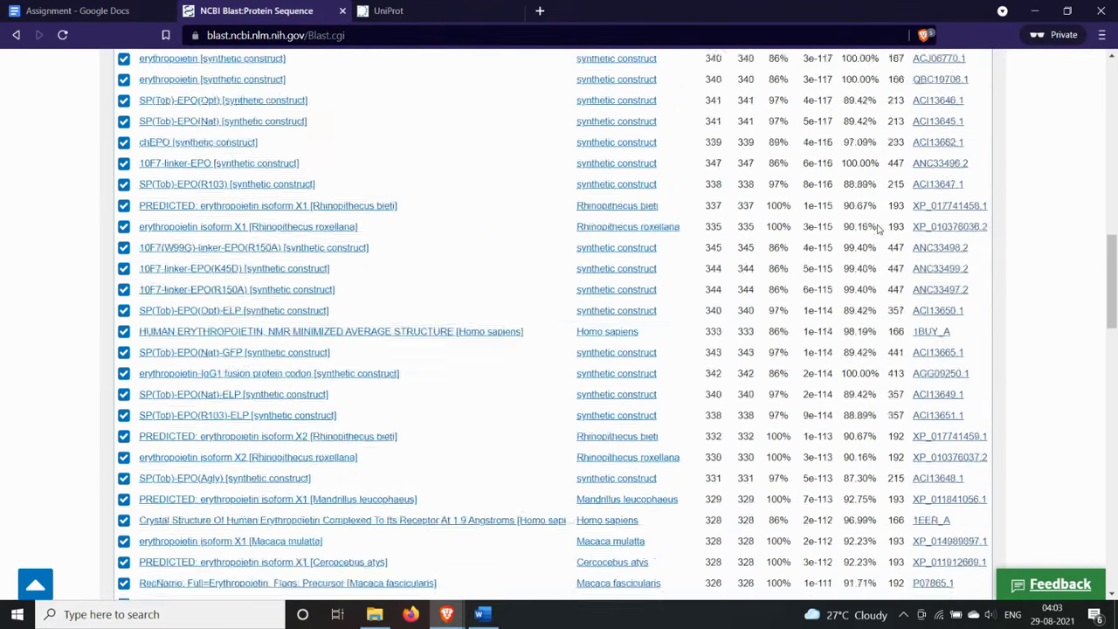
pyautogui.scroll(-4, 877, 227)
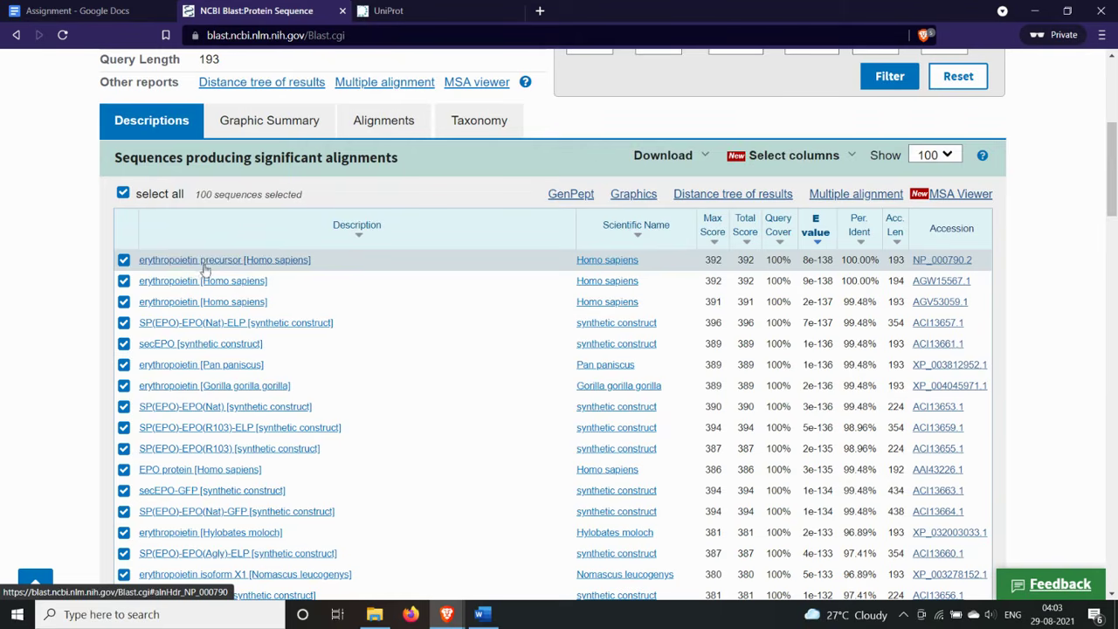
# - Open the NP_000790.2 accession record of the top hit, erythropoietin precursor [Homo sapiens], in a new tab and view it
pyautogui.rightClick(945, 264)
pyautogui.click(953, 276)
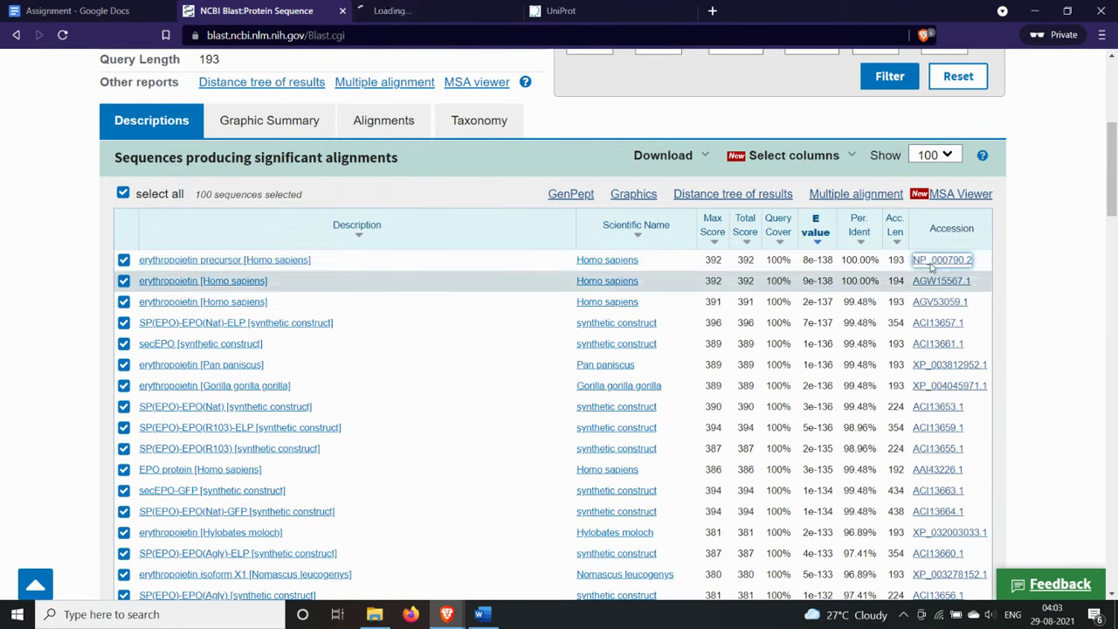
pyautogui.click(454, 8)
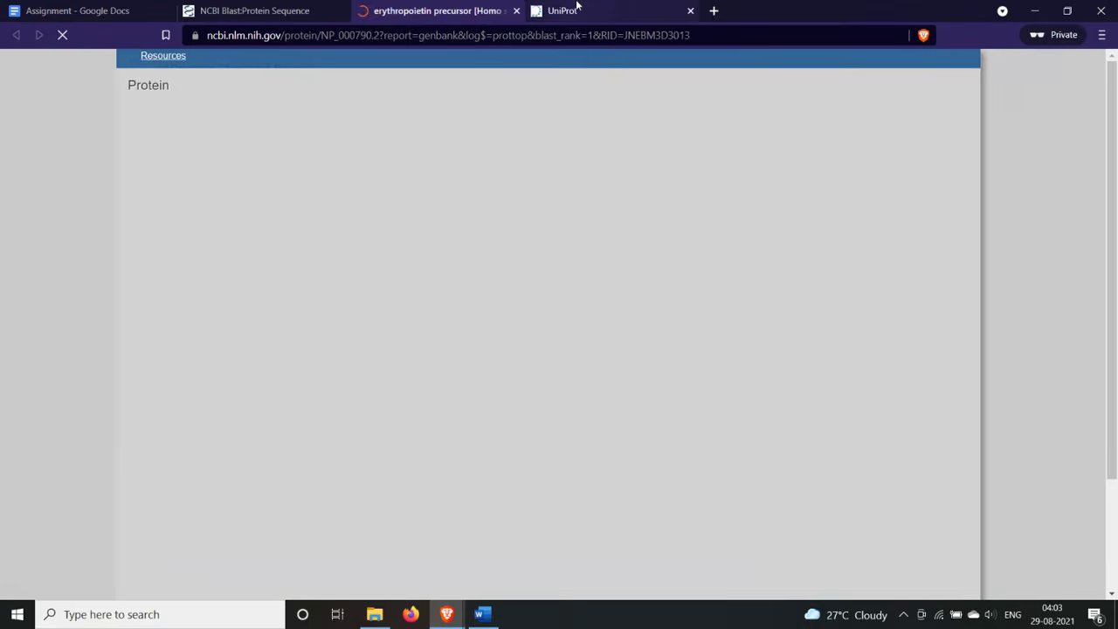
# - Switch to the UniProt site and open its BLAST tool
pyautogui.click(574, 8)
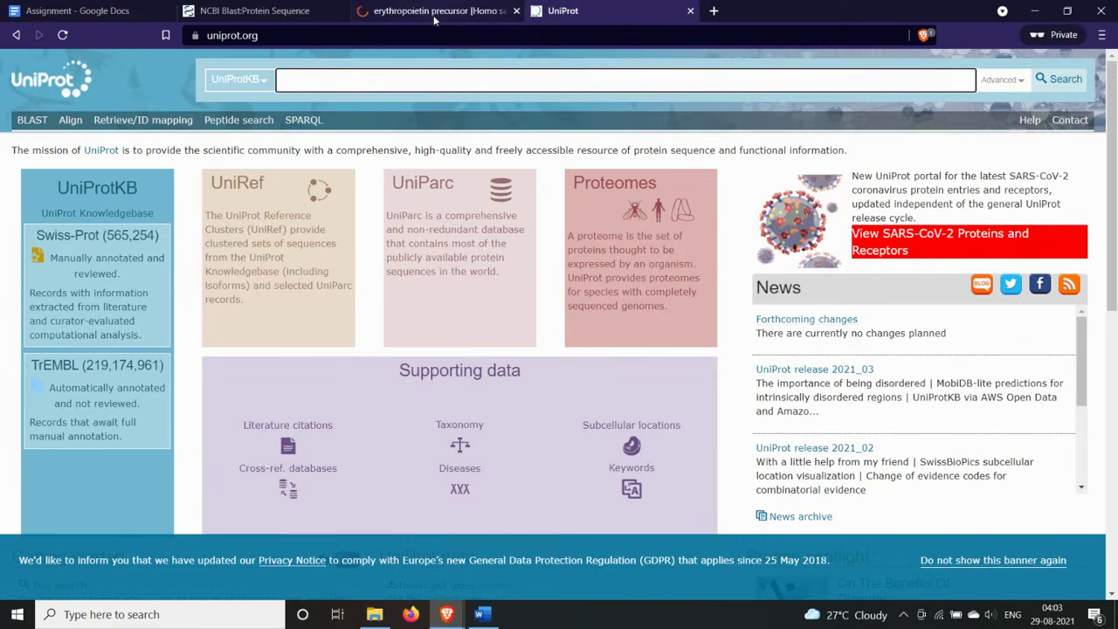
pyautogui.click(32, 121)
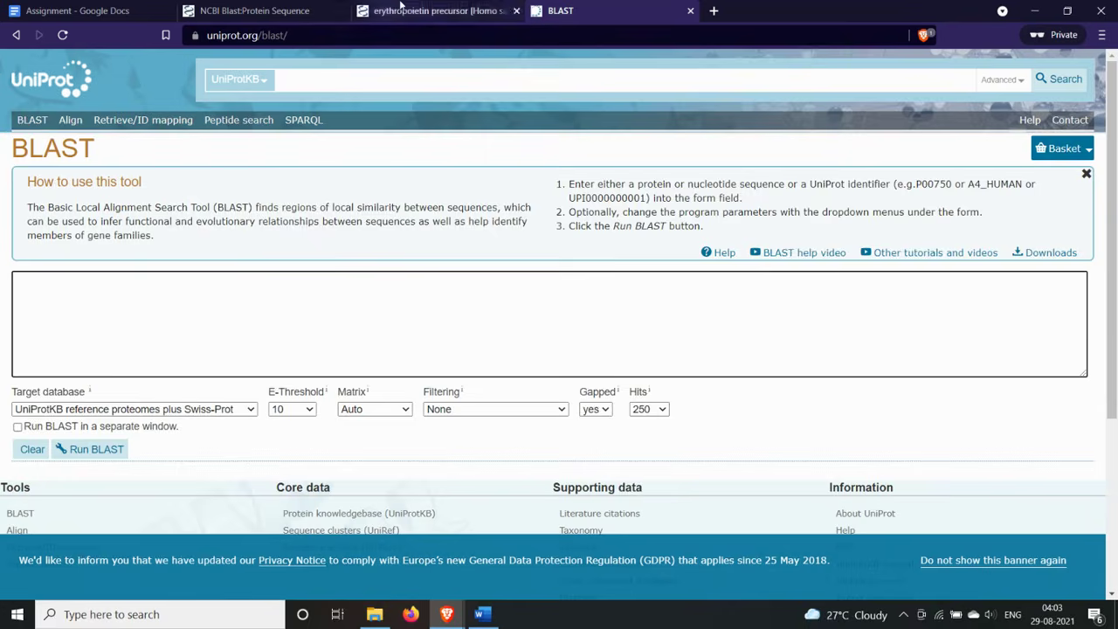
# - Display the erythropoietin precursor record NP_000790.2 in FASTA format and copy its header line and full sequence
pyautogui.click(402, 8)
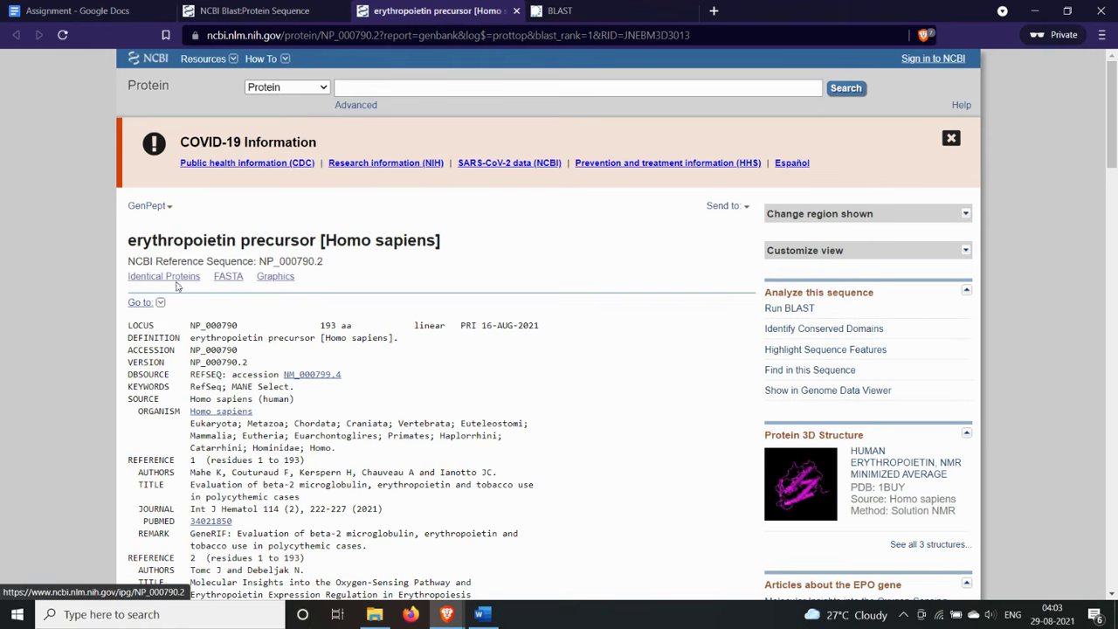
pyautogui.click(228, 279)
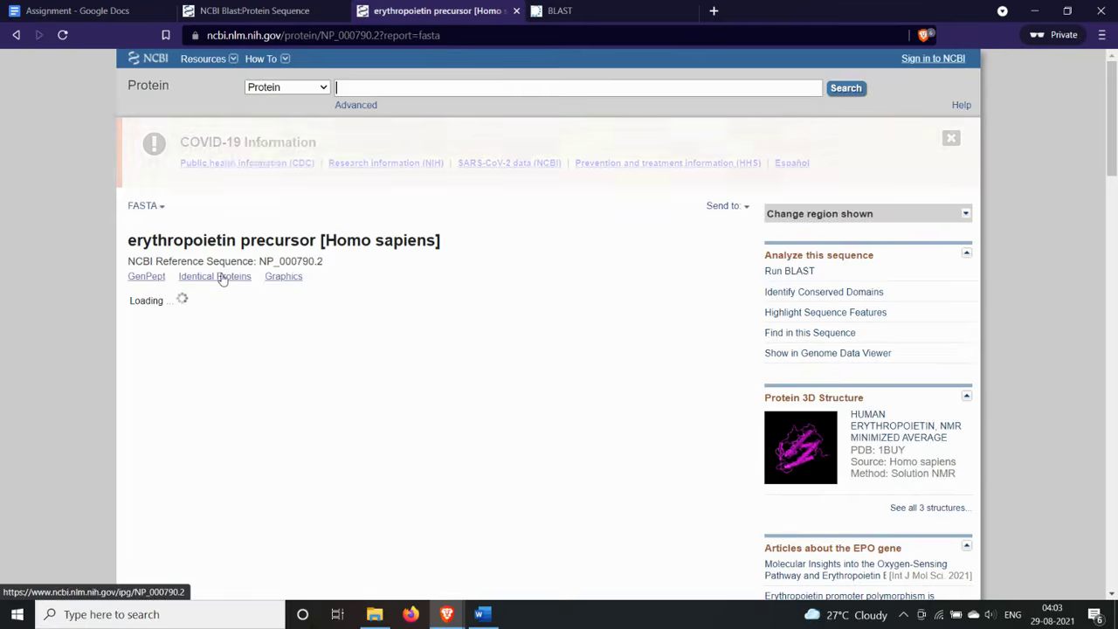
pyautogui.scroll(-1, 213, 293)
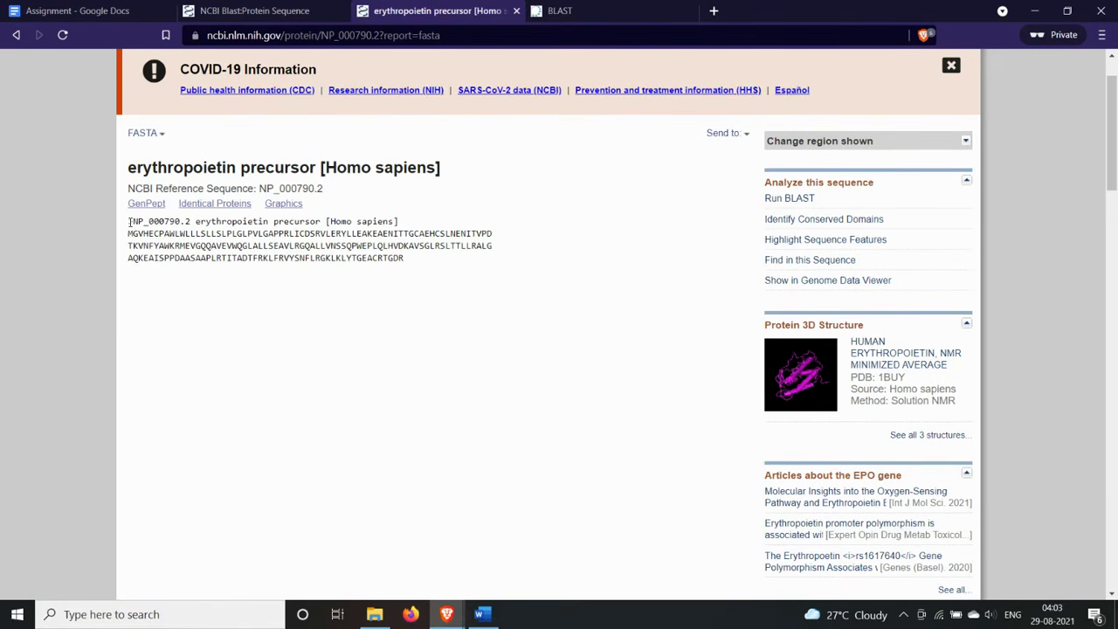
pyautogui.moveTo(130, 222); pyautogui.dragTo(413, 274)
pyautogui.hotkey('ctrl', 'c')
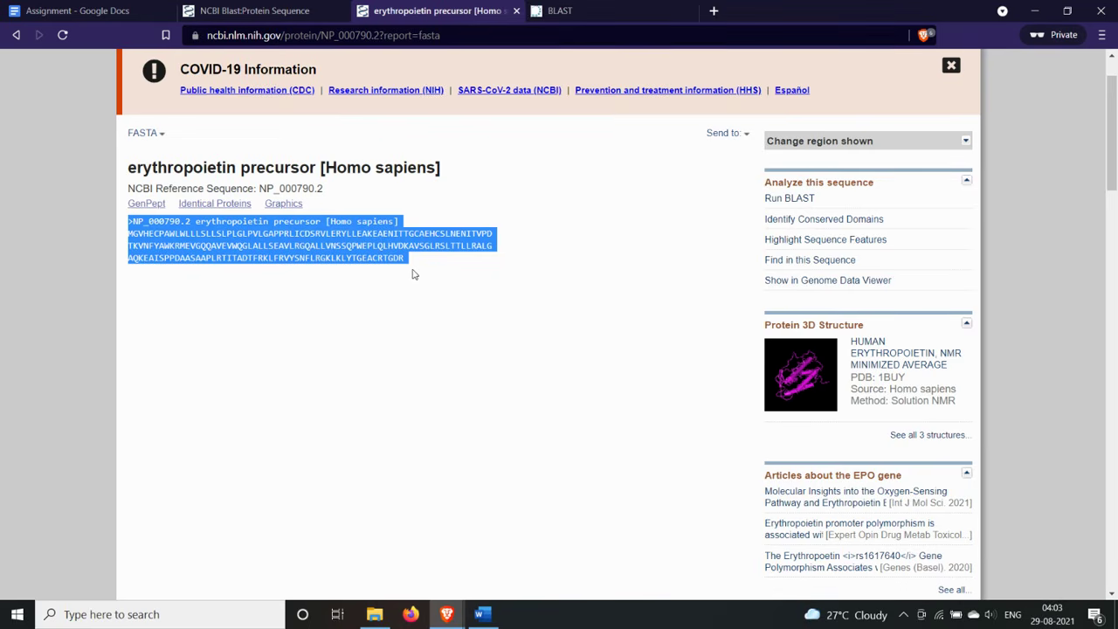
# - Paste the NP_000790.2 FASTA sequence into the UniProt BLAST query and run the search with the default parameters
pyautogui.click(560, 11)
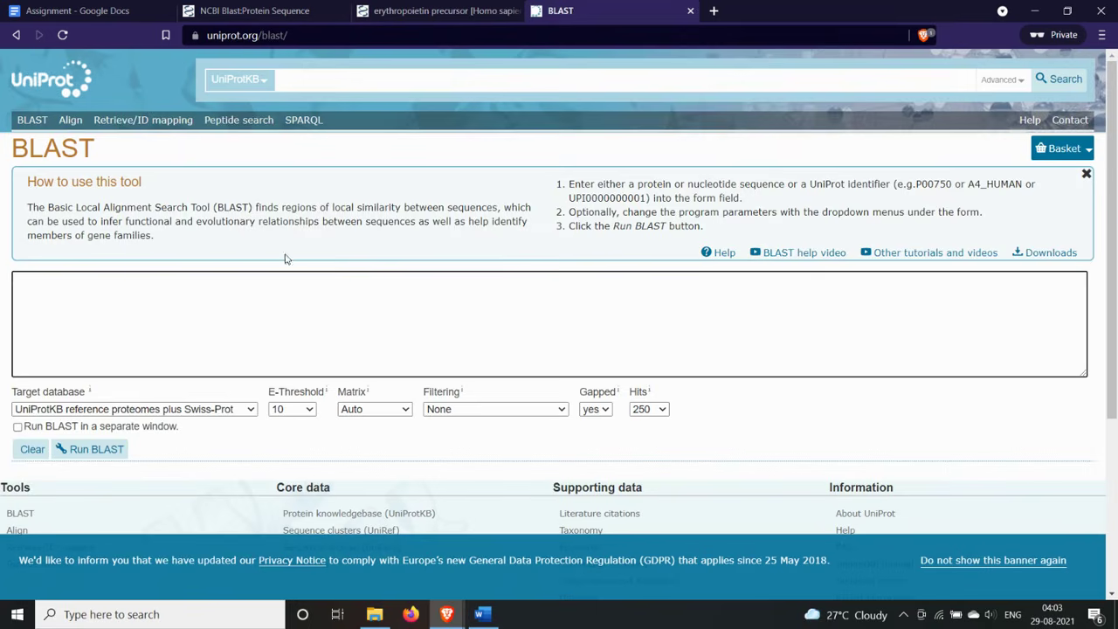
pyautogui.click(280, 300)
pyautogui.hotkey('ctrl', 'v')
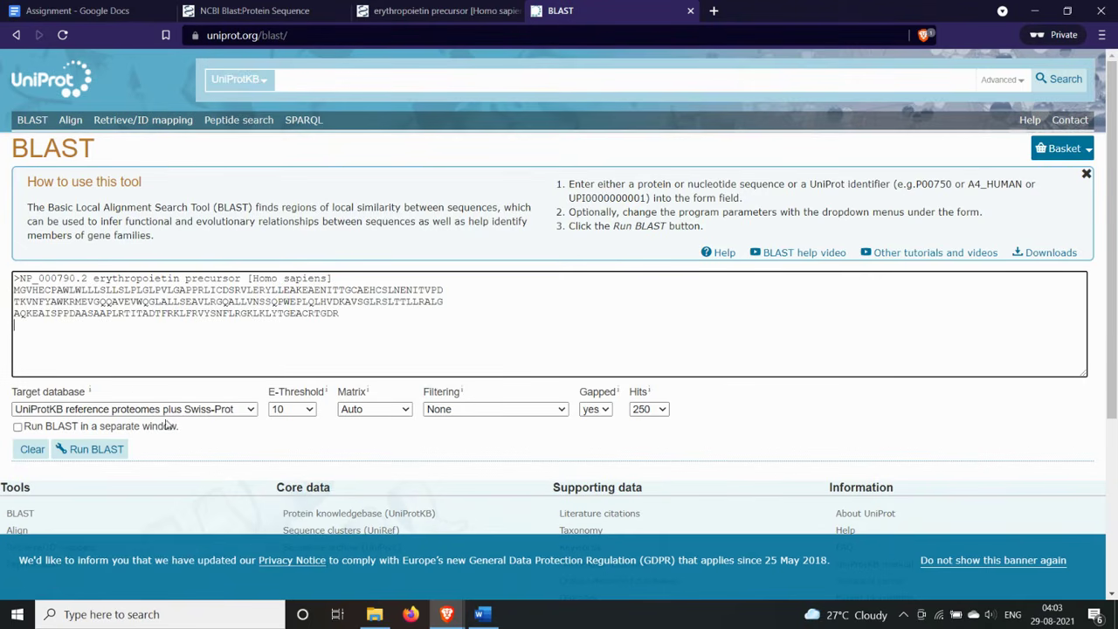
pyautogui.click(83, 454)
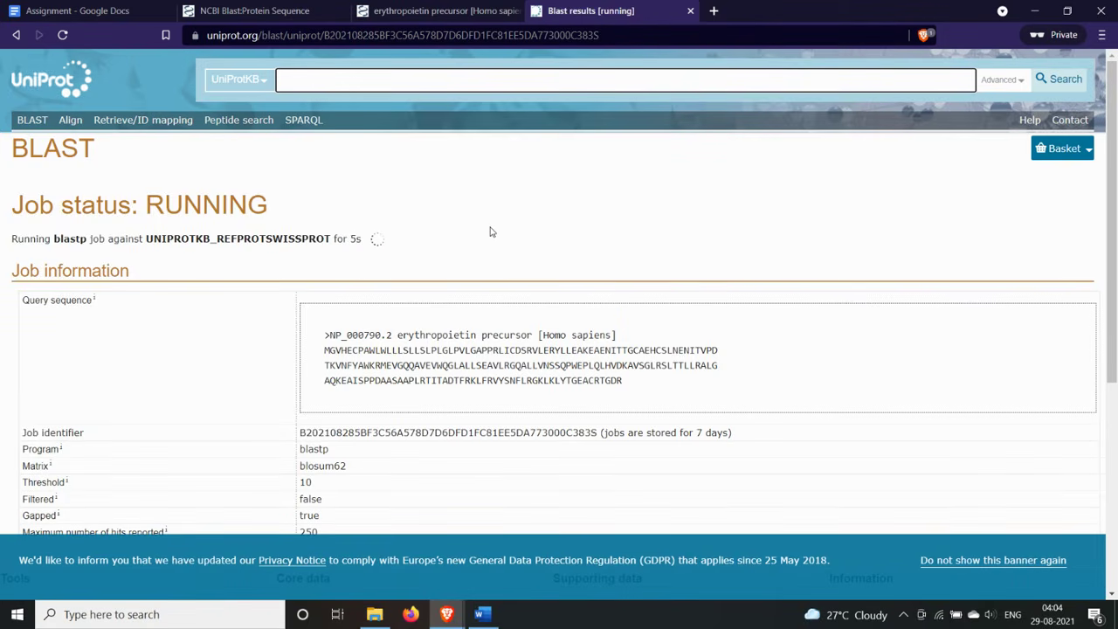
# - Review the NCBI BLAST hits and job summary for Sequence #1, and return to the running UniProt BLAST job
pyautogui.click(441, 10)
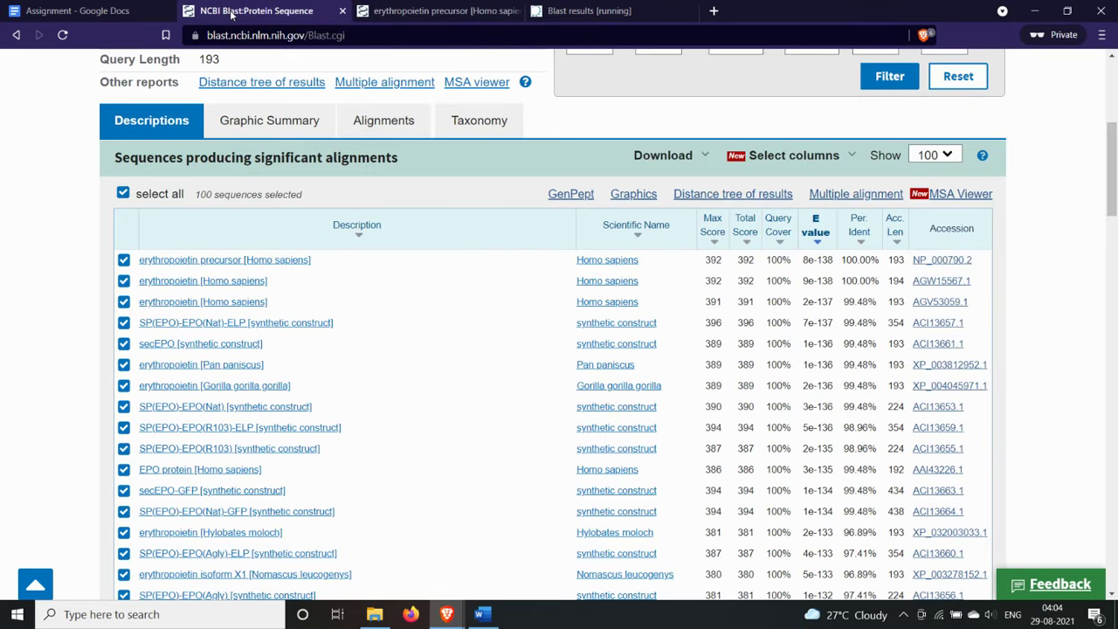
pyautogui.click(232, 13)
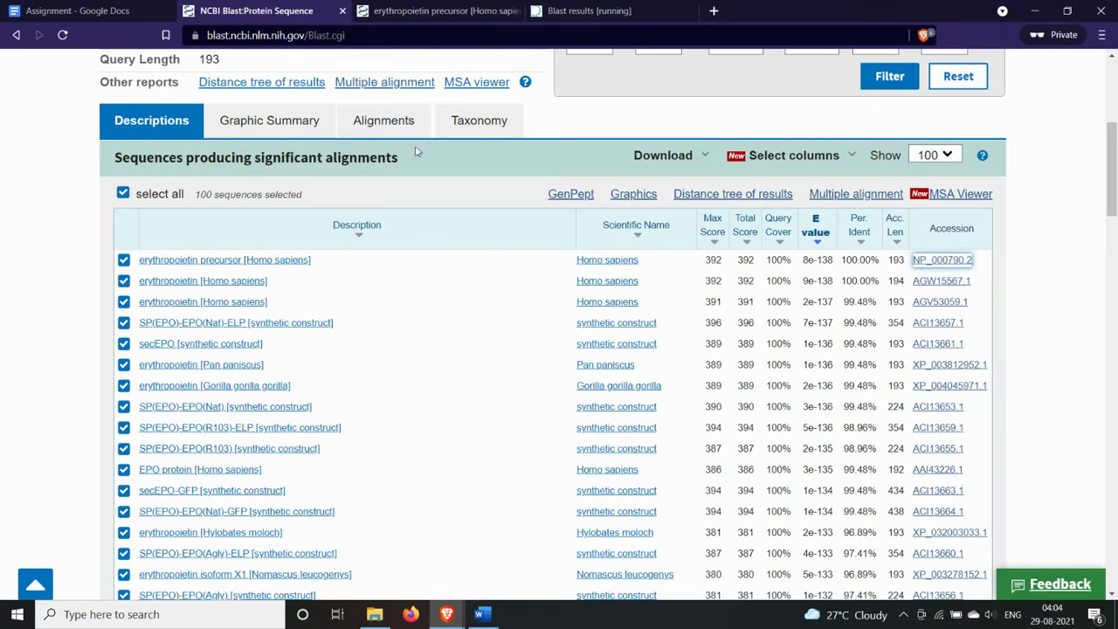
pyautogui.scroll(-1, 323, 332)
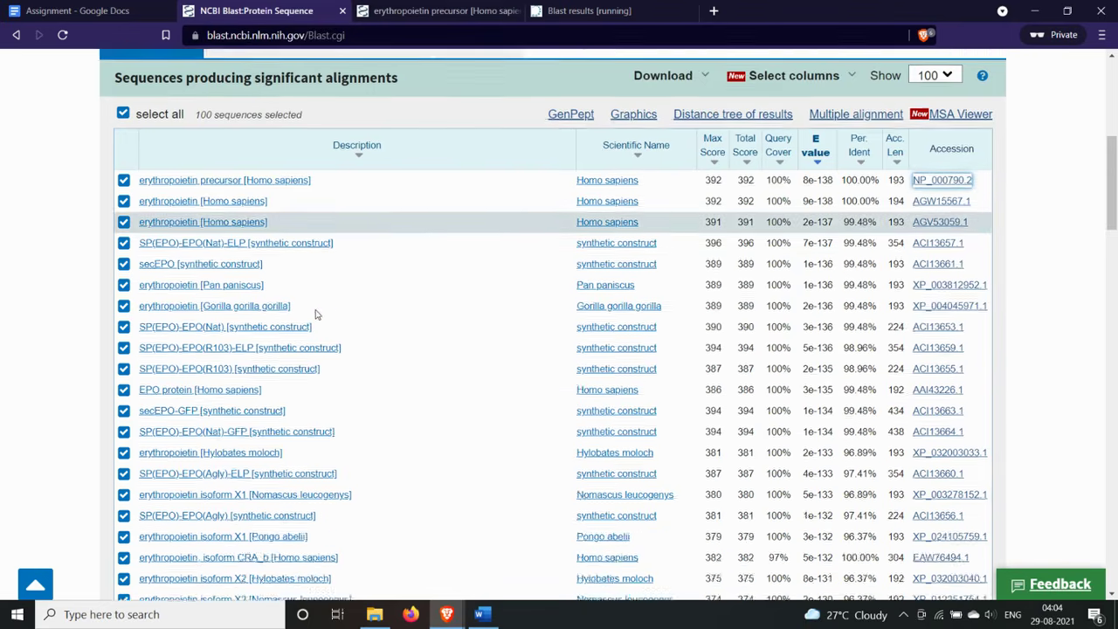
pyautogui.scroll(-2, 327, 340)
pyautogui.scroll(6, 288, 393)
pyautogui.scroll(-3, 234, 447)
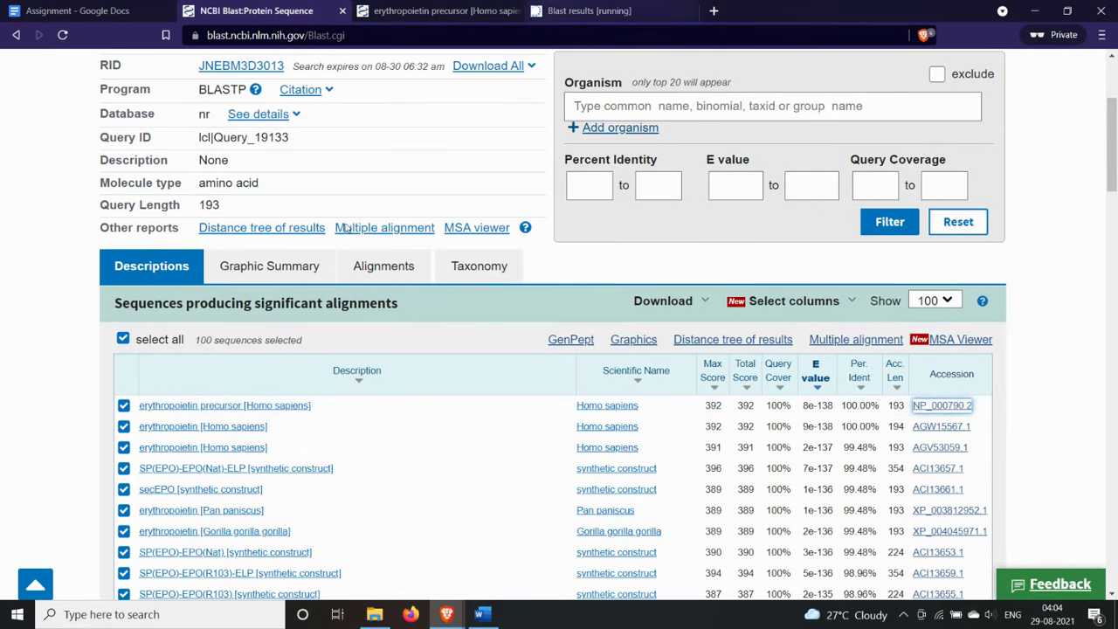
pyautogui.click(572, 9)
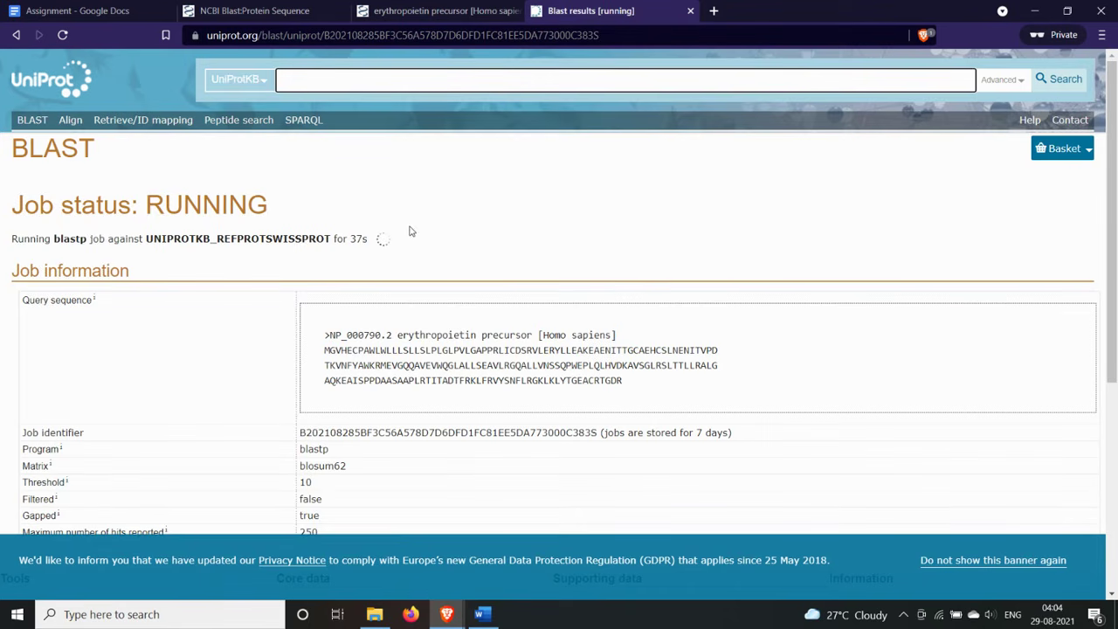
# - Open the NCBI Standard Protein BLAST (blastp) search page in a new browser tab
pyautogui.click(716, 11)
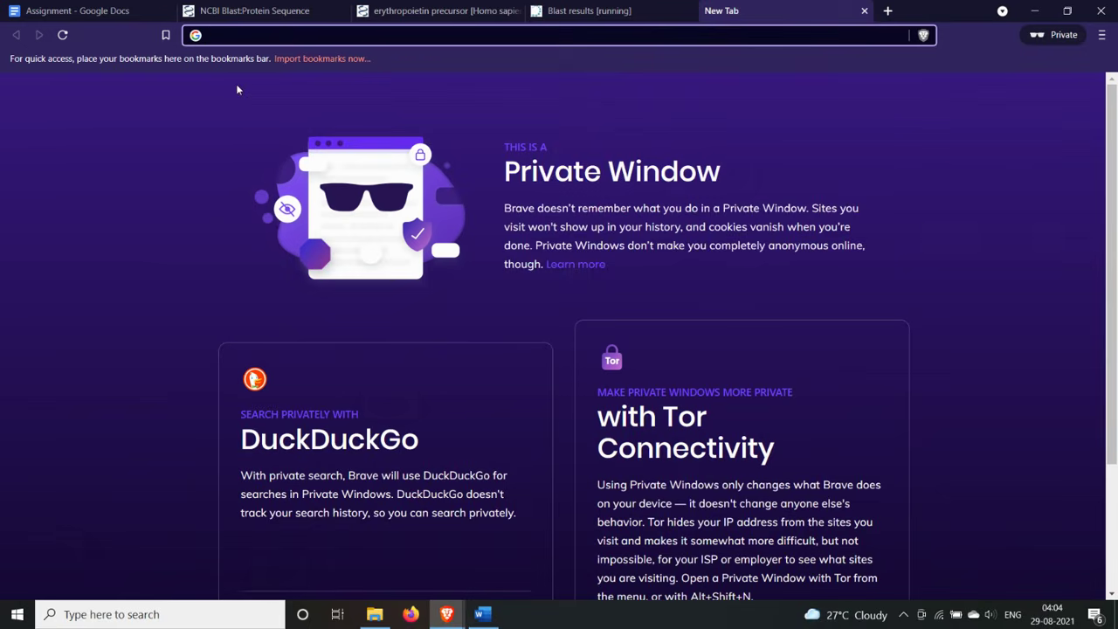
pyautogui.write('blast')
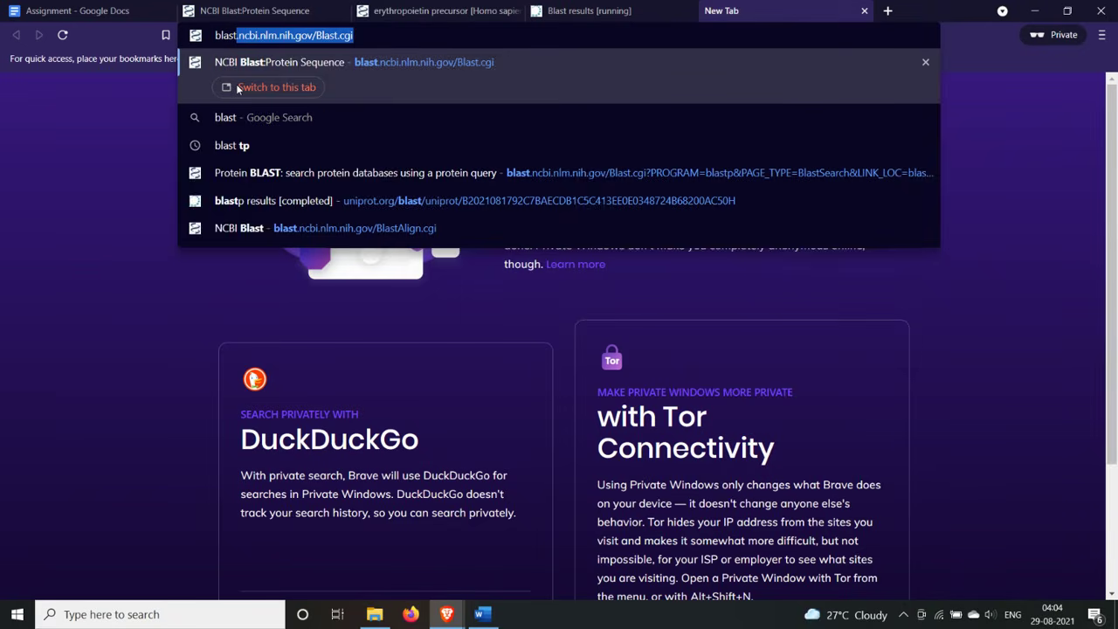
pyautogui.press('End')
pyautogui.press('Return')
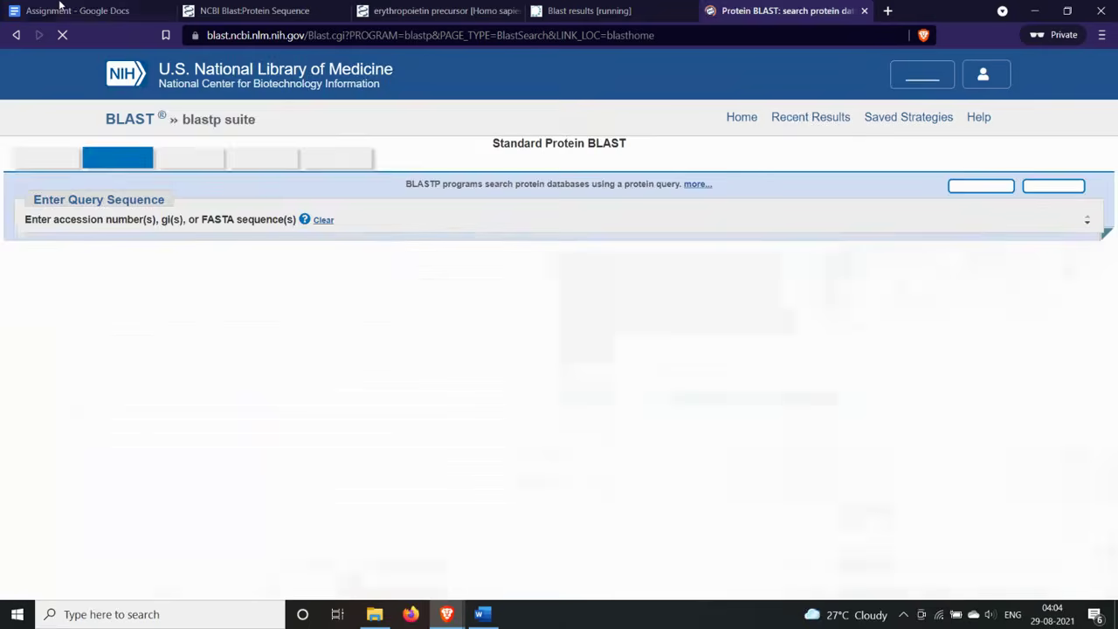
# - Copy the full amino acid sequence under Sequence #2 from the Assignment document
pyautogui.click(63, 10)
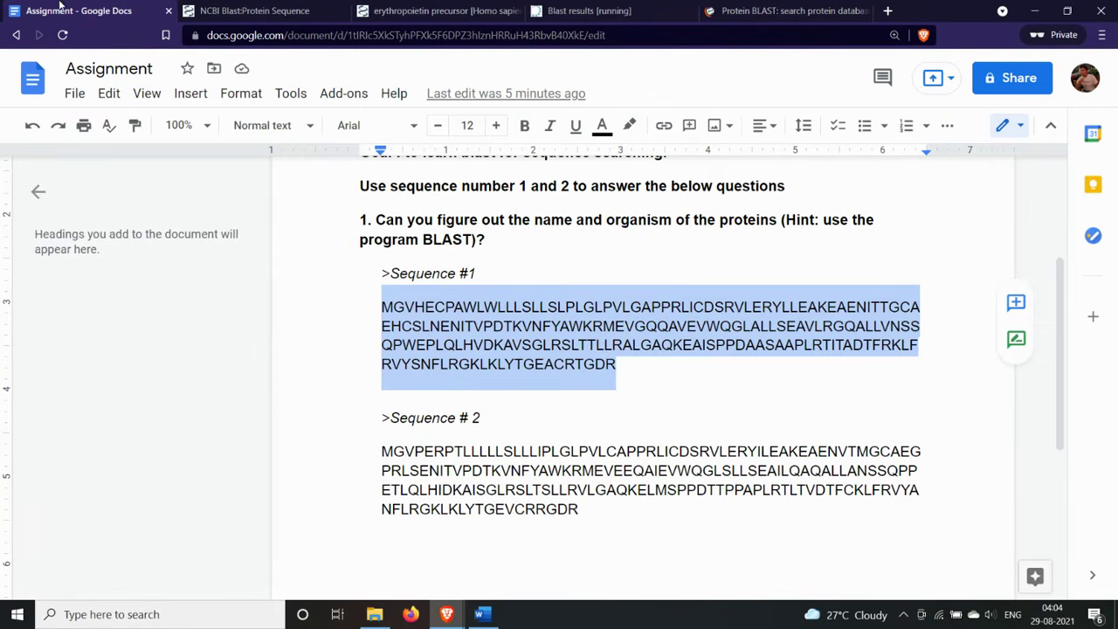
pyautogui.moveTo(381, 452); pyautogui.dragTo(579, 512)
pyautogui.hotkey('ctrl', 'c')
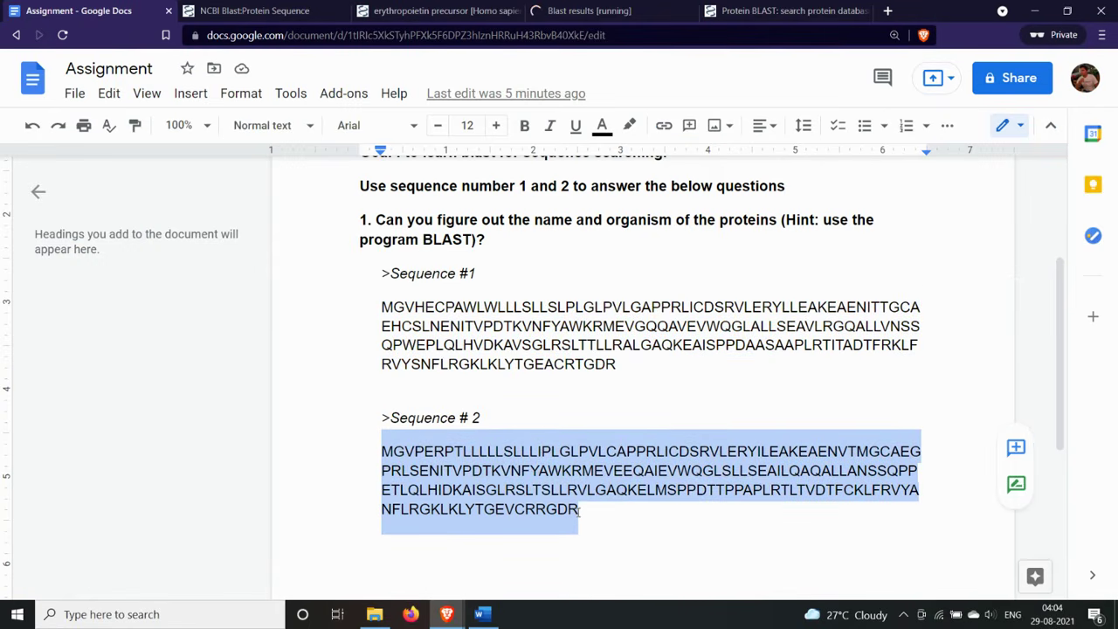
# - Paste Sequence #2 as the NCBI protein query and run blastp against the non-redundant protein sequences (nr) database
pyautogui.click(747, 9)
pyautogui.click(184, 317)
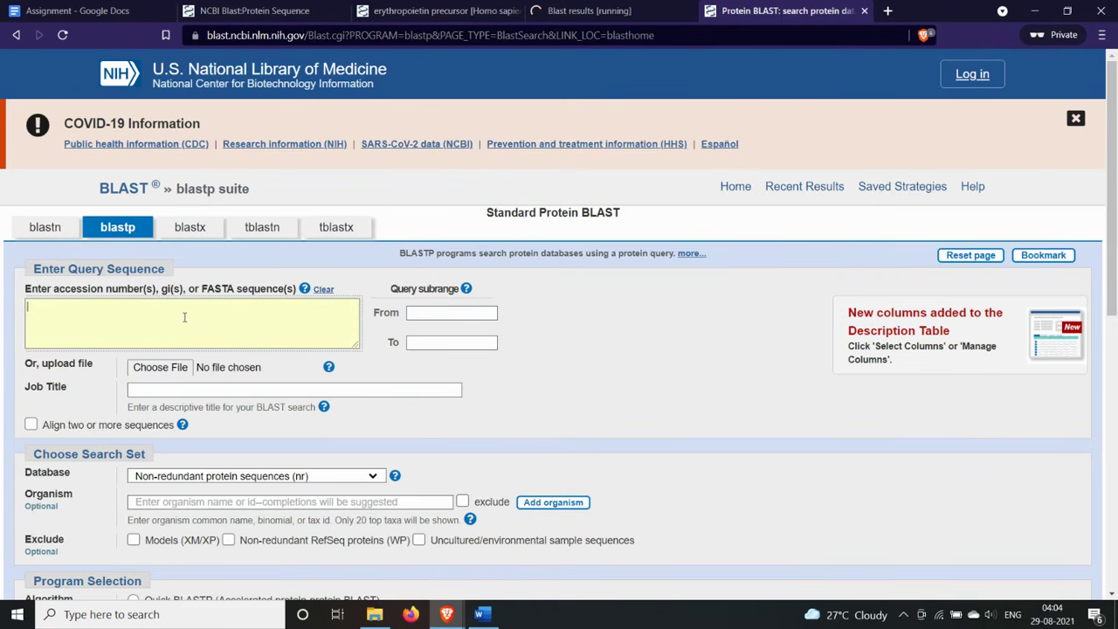
pyautogui.hotkey('ctrl', 'v')
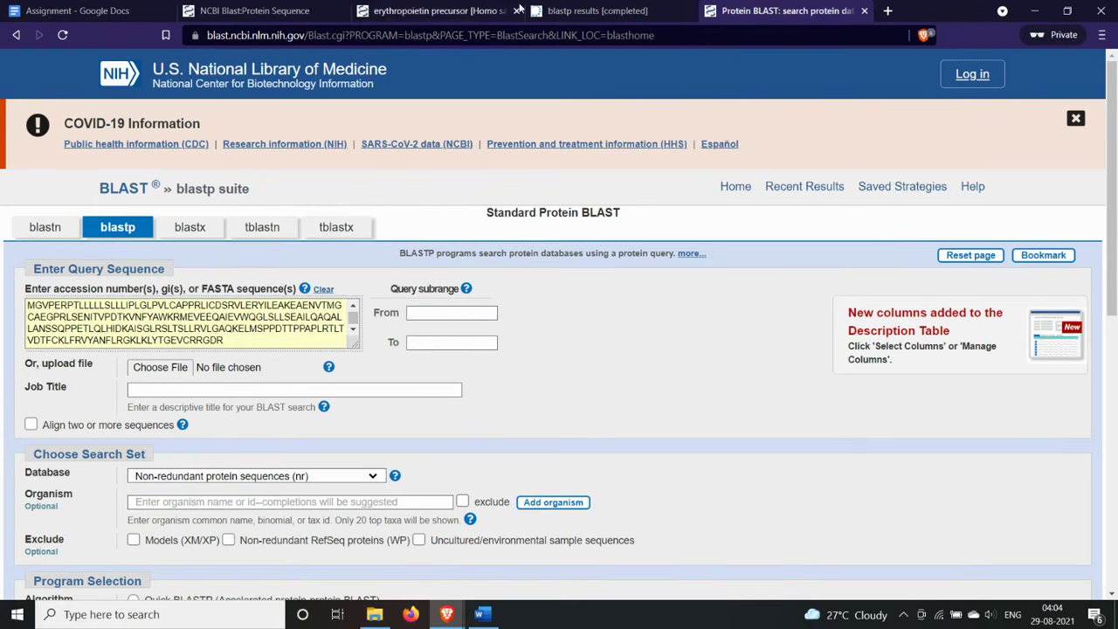
pyautogui.scroll(-2, 170, 411)
pyautogui.scroll(-2, 170, 411)
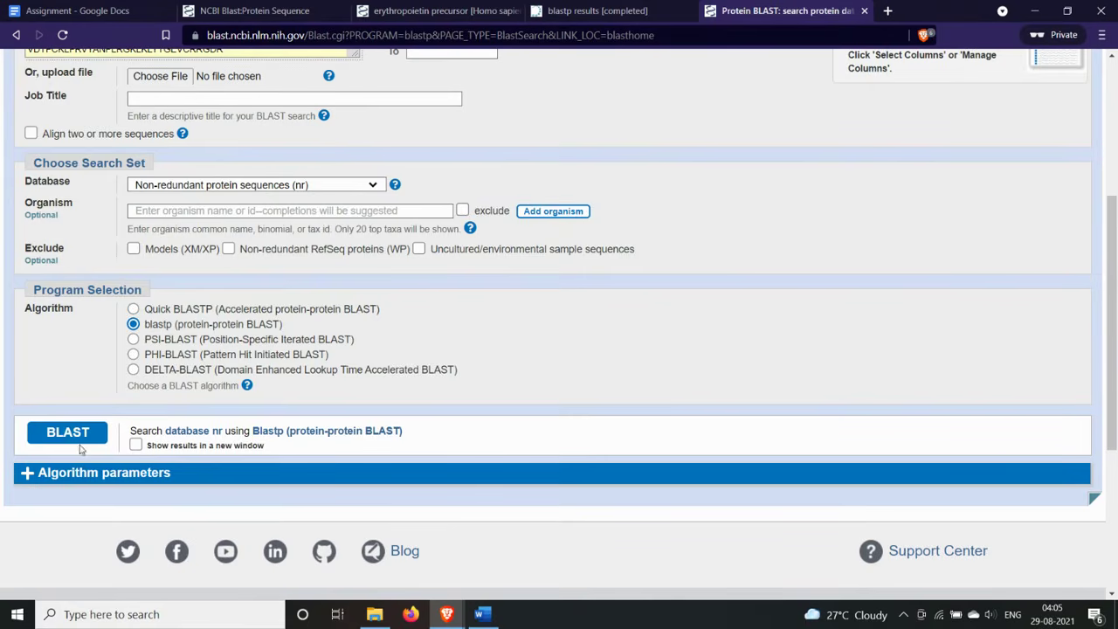
pyautogui.click(67, 431)
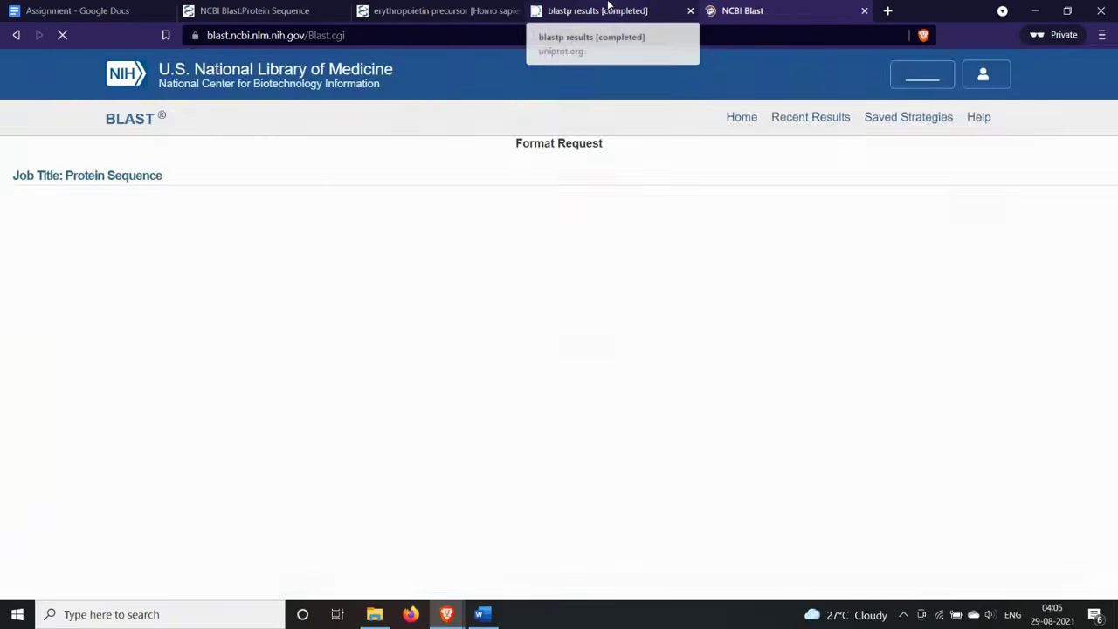
# - Examine the UniProt BLAST results overview, comparing the protein names, organisms and identity percentages of the hits
pyautogui.click(608, 9)
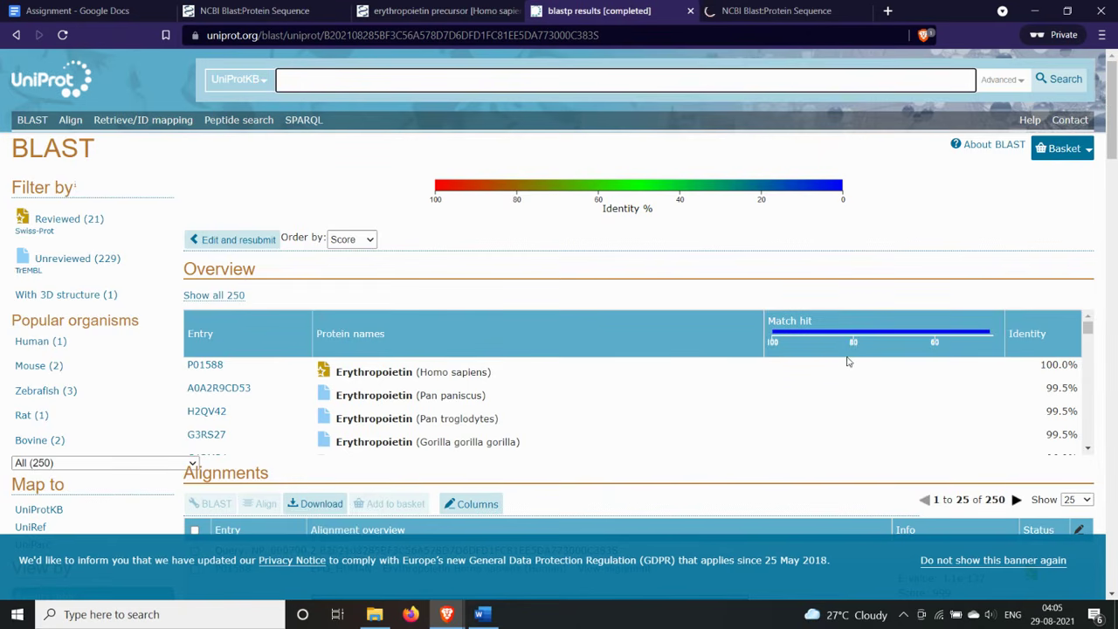
pyautogui.scroll(-5, 567, 390)
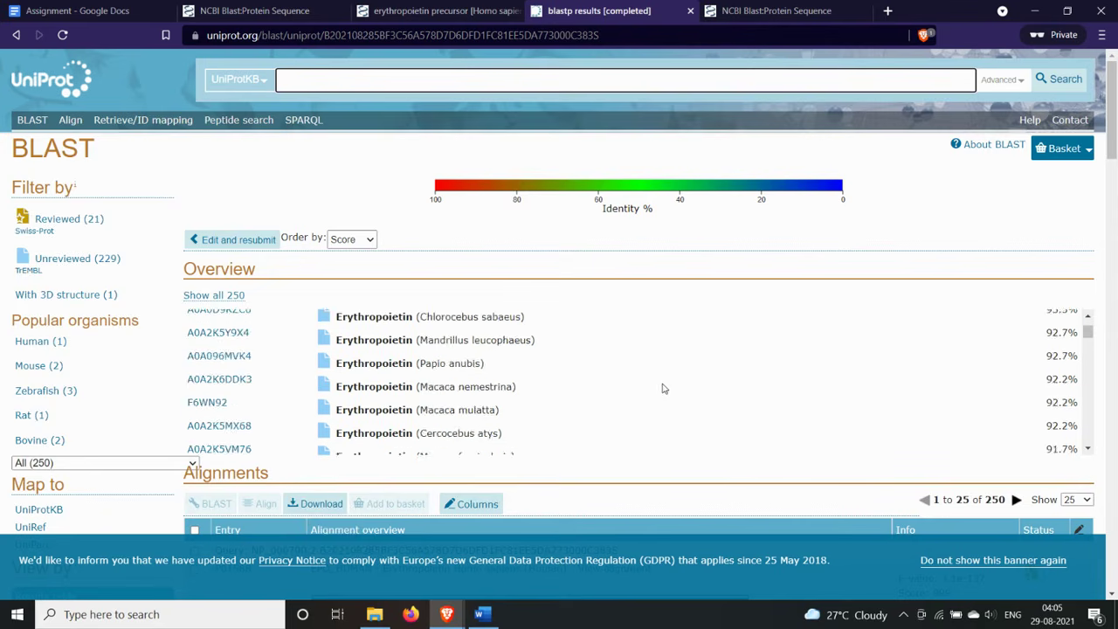
pyautogui.scroll(5, 716, 387)
pyautogui.scroll(-3, 798, 398)
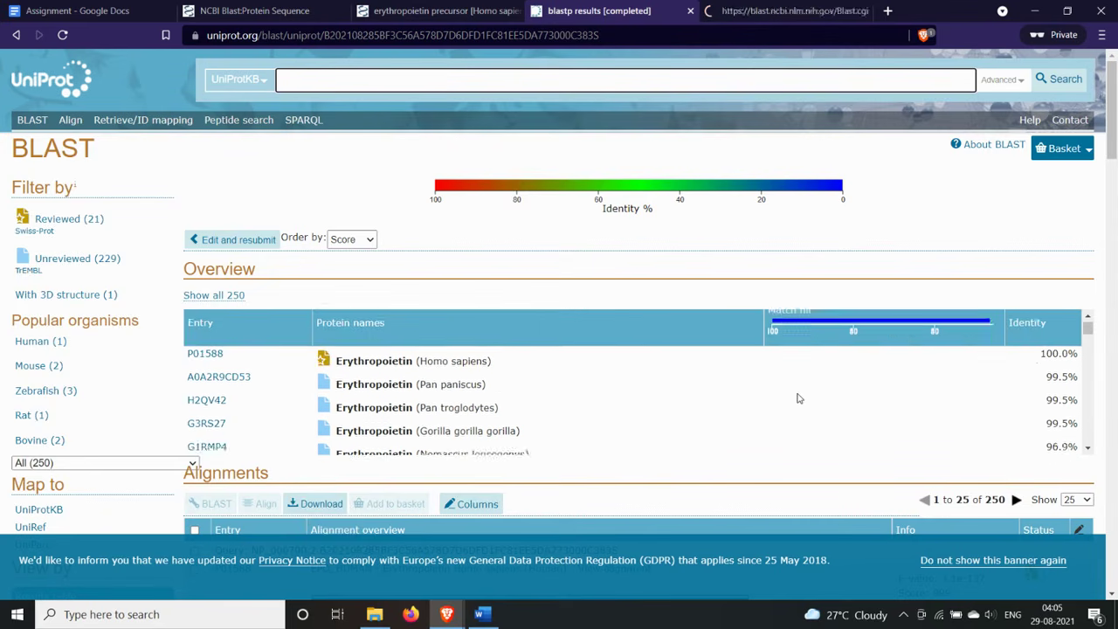
pyautogui.scroll(-6, 973, 349)
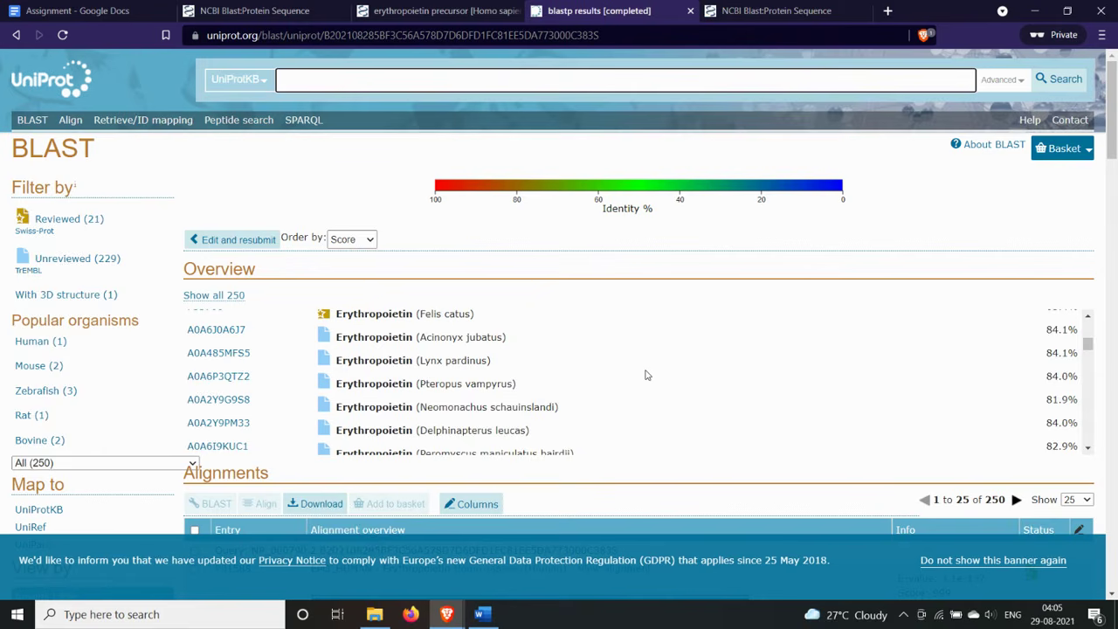
pyautogui.scroll(-3, 647, 375)
pyautogui.scroll(-10, 647, 374)
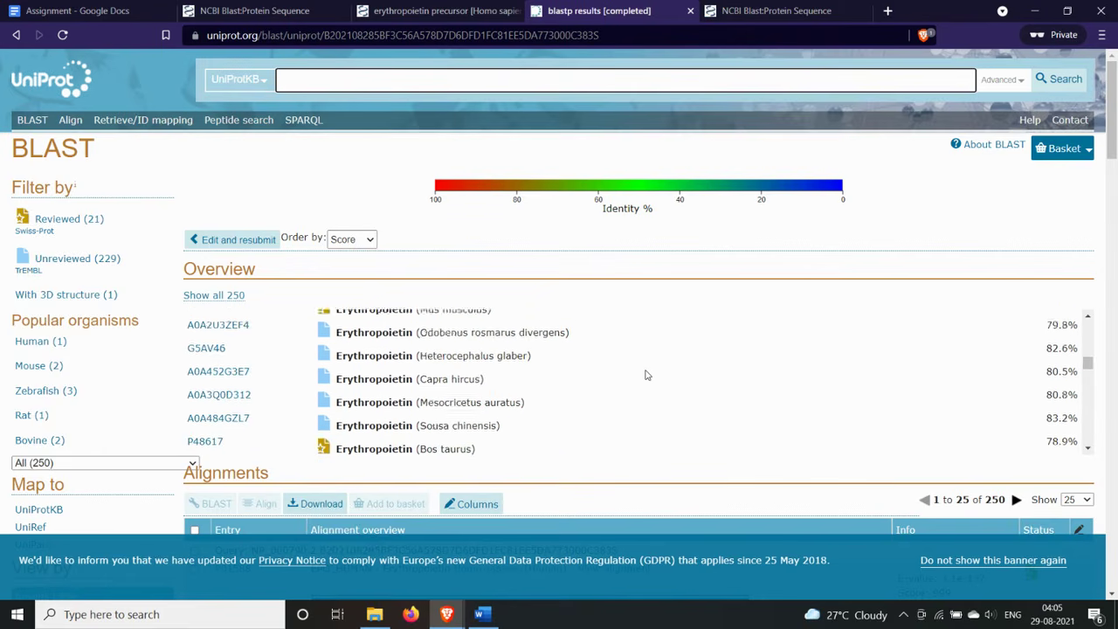
pyautogui.scroll(-10, 647, 374)
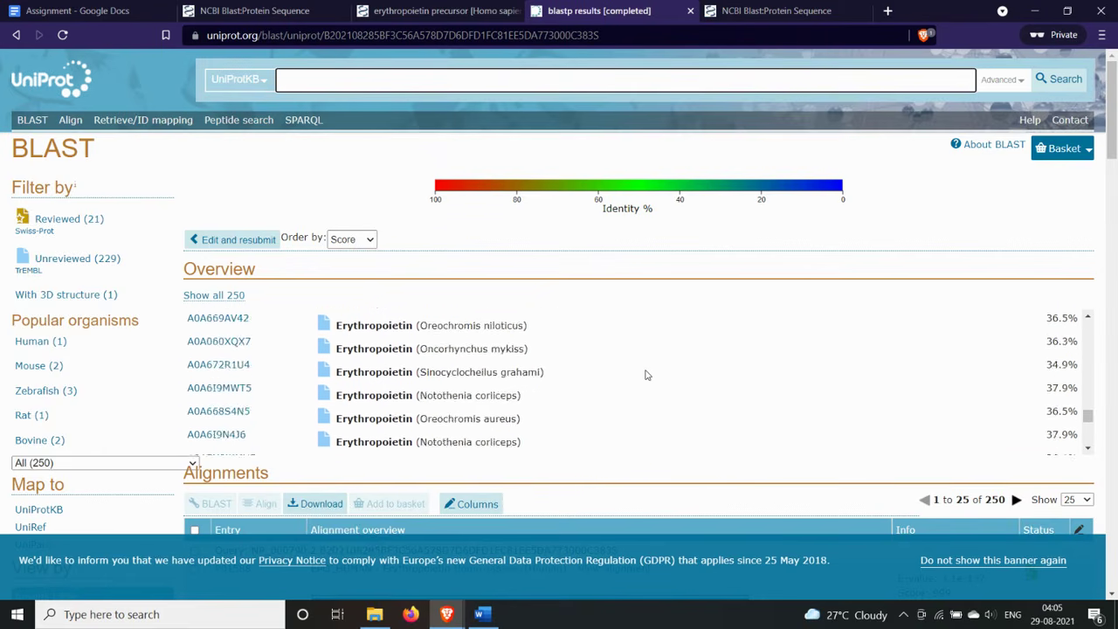
pyautogui.scroll(15, 647, 374)
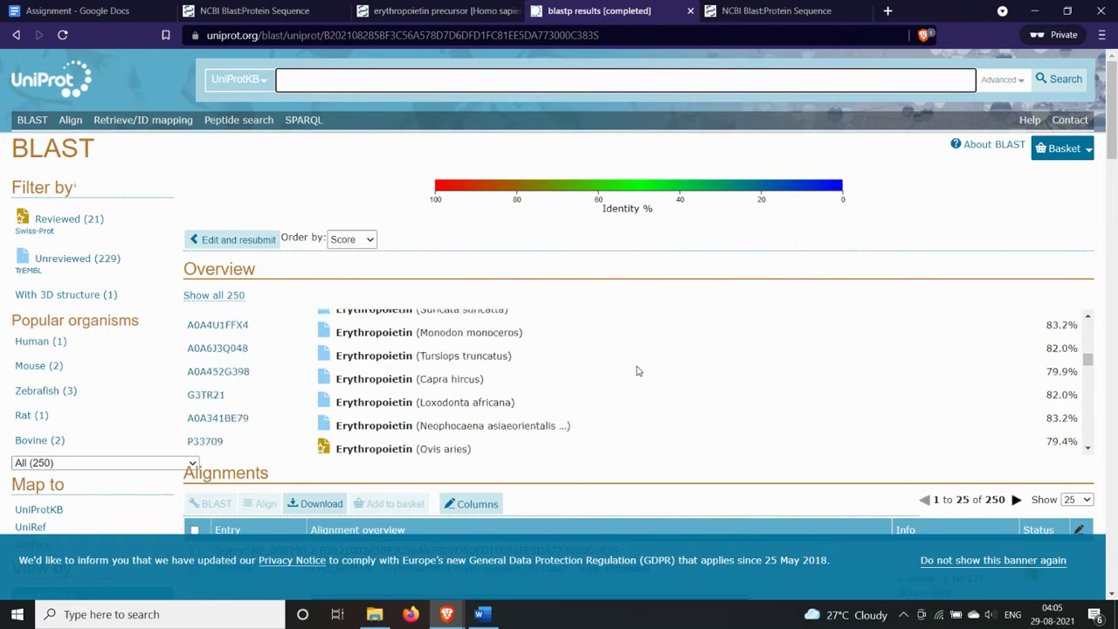
pyautogui.scroll(5, 633, 366)
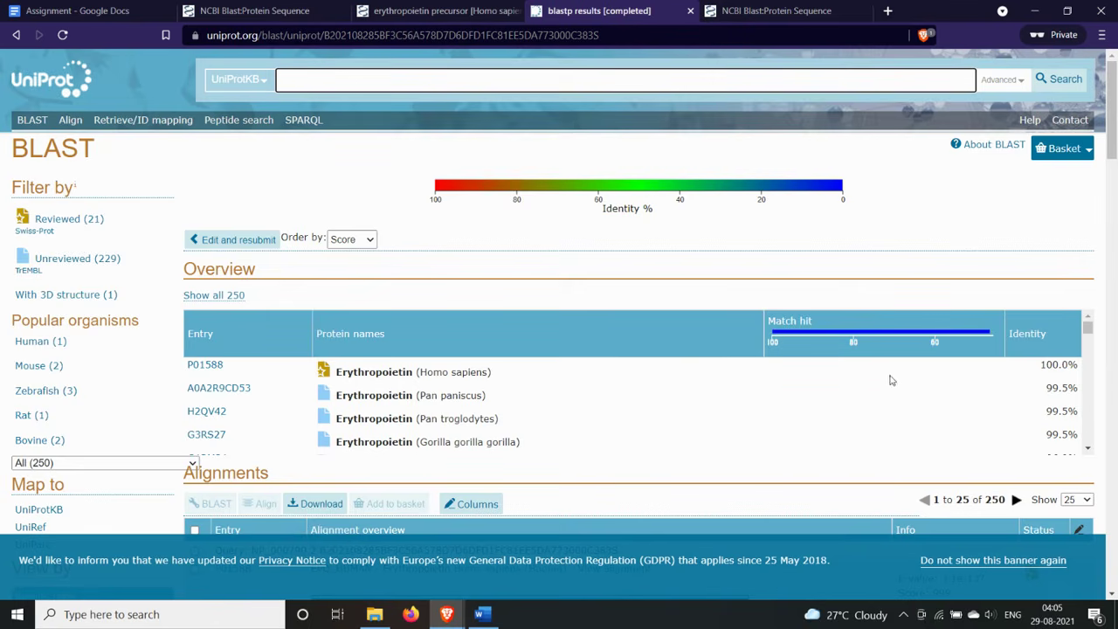
# - Open the top UniProt hit, P01588, to view its protein and organism, and check the NCBI results for Sequence #2
pyautogui.click(218, 365)
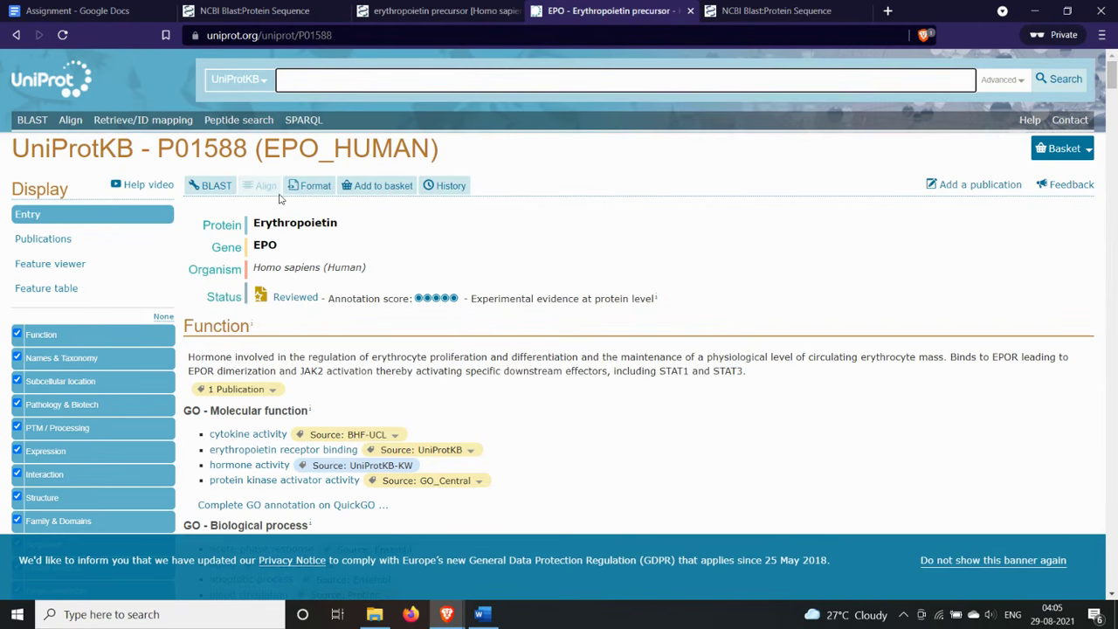
pyautogui.click(738, 8)
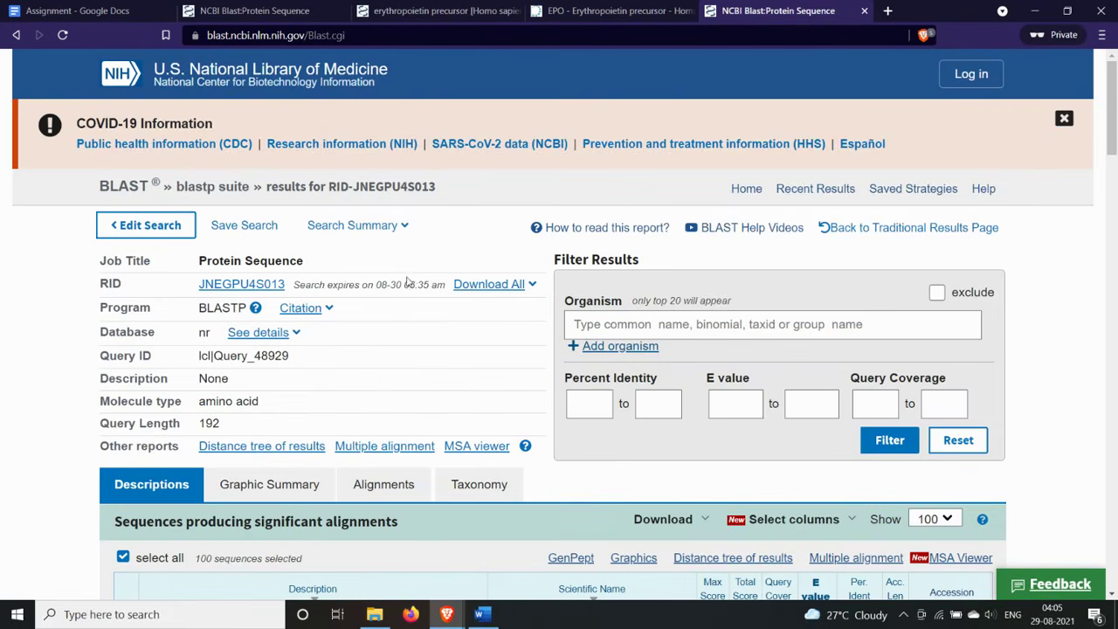
pyautogui.scroll(-2, 458, 308)
pyautogui.click(619, 9)
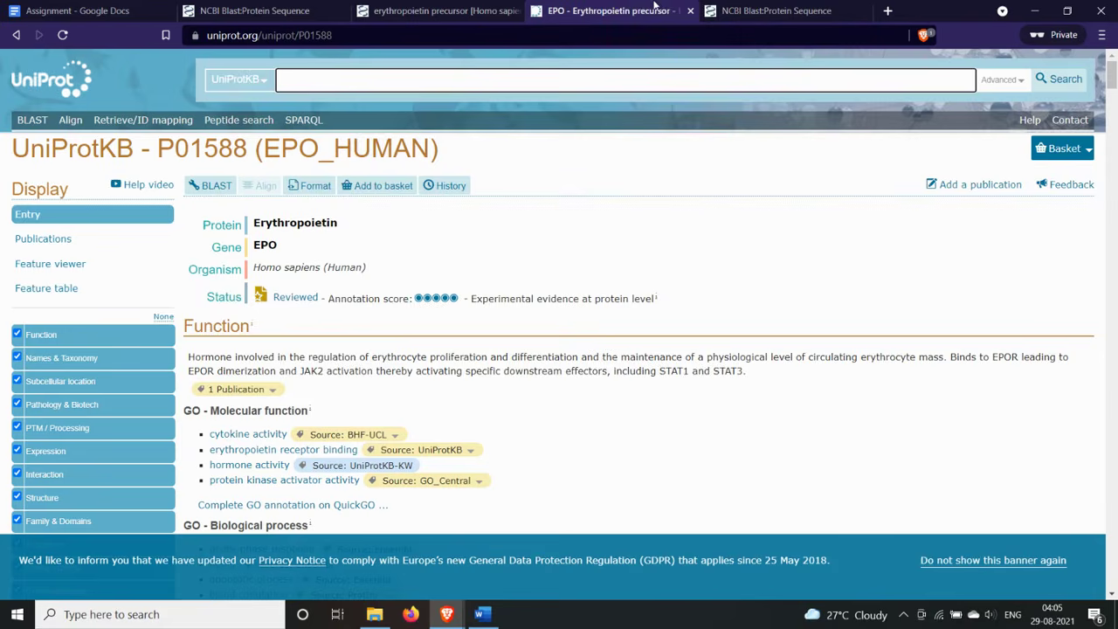
# - Switch to the Assignment document and insert a table of three columns and one row below Sequence #2
pyautogui.click(79, 11)
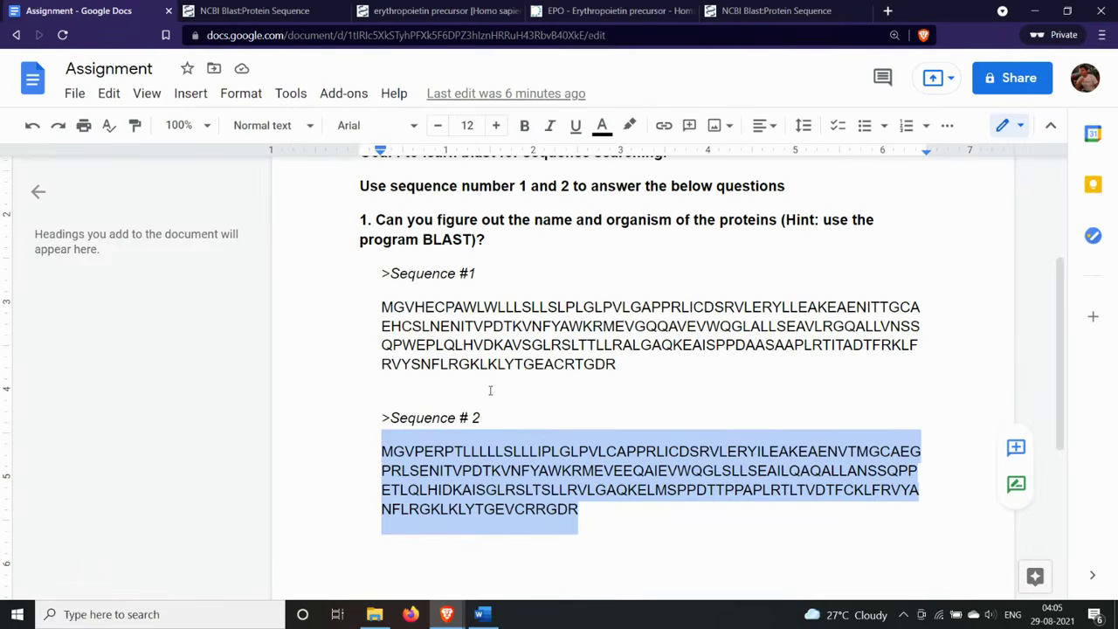
pyautogui.scroll(-3, 546, 412)
pyautogui.click(615, 405)
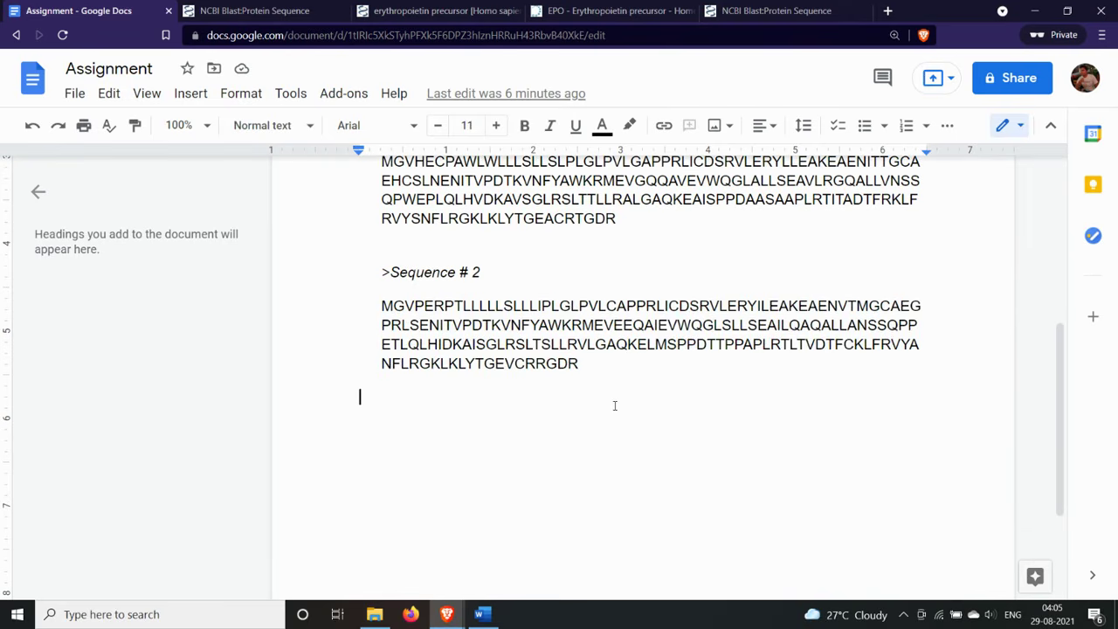
pyautogui.press('Return')
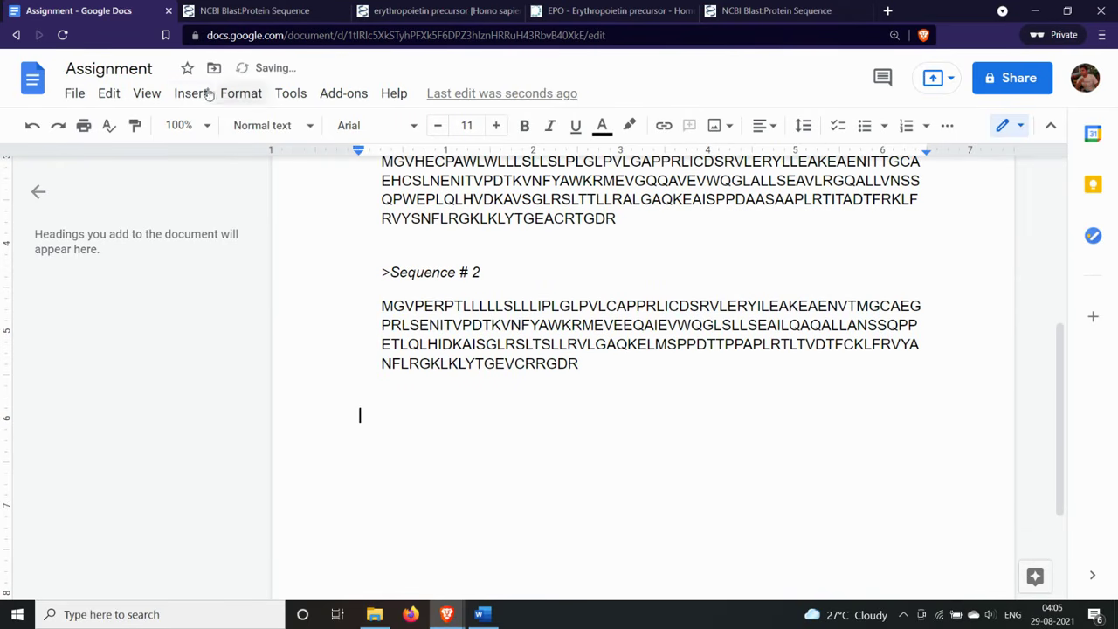
pyautogui.click(190, 93)
pyautogui.moveTo(342, 153)
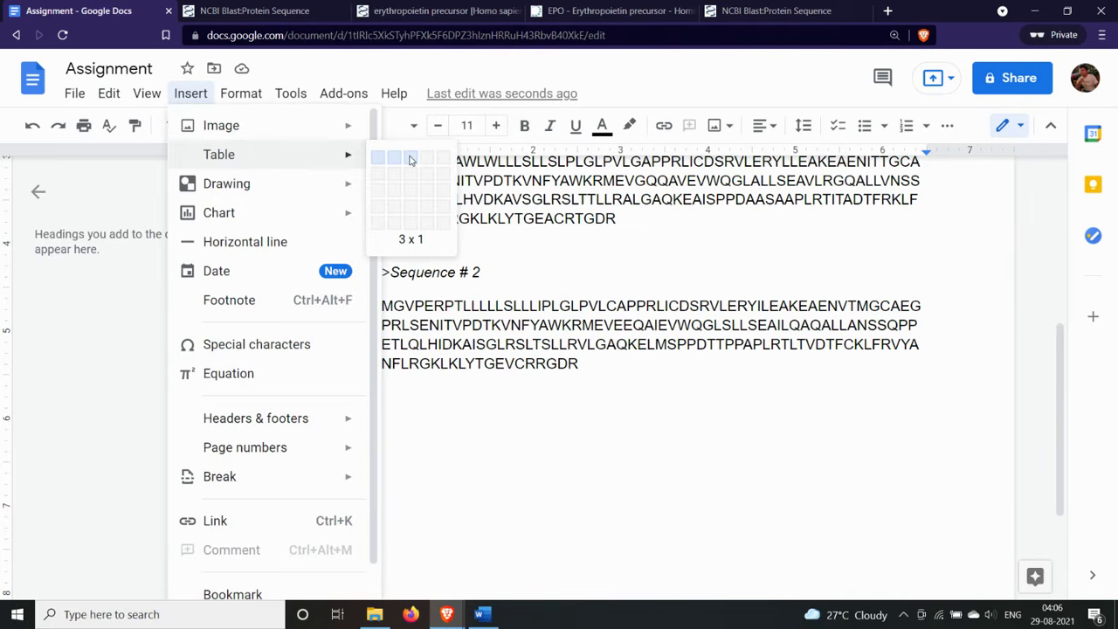
pyautogui.click(410, 158)
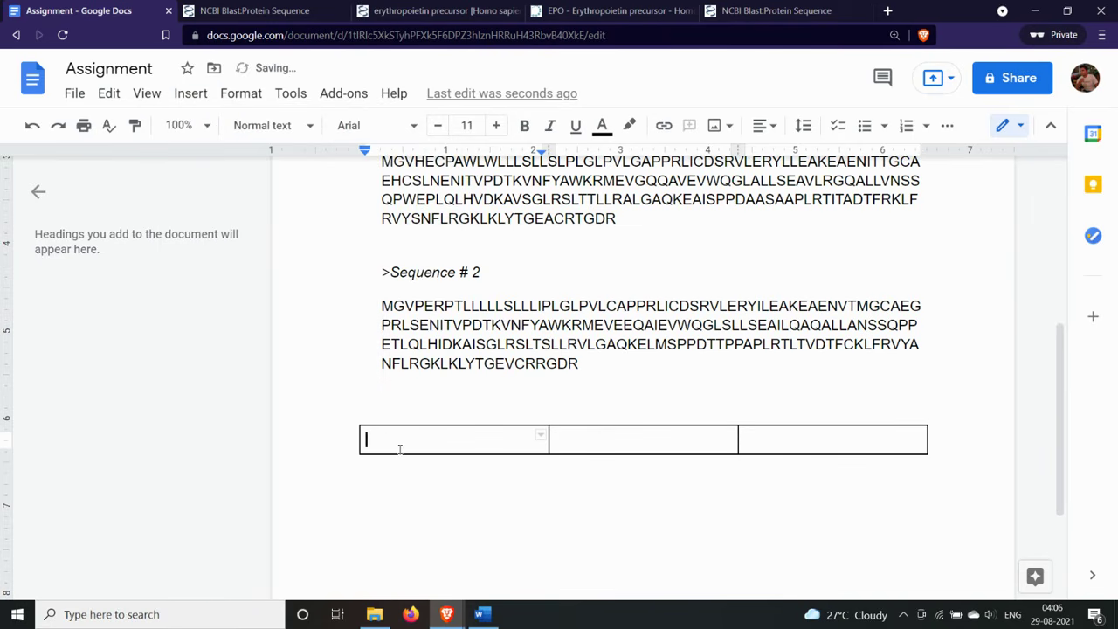
# - Add two more rows below the first row of the new table
pyautogui.write('Z')
pyautogui.press('BackSpace')
pyautogui.rightClick(417, 441)
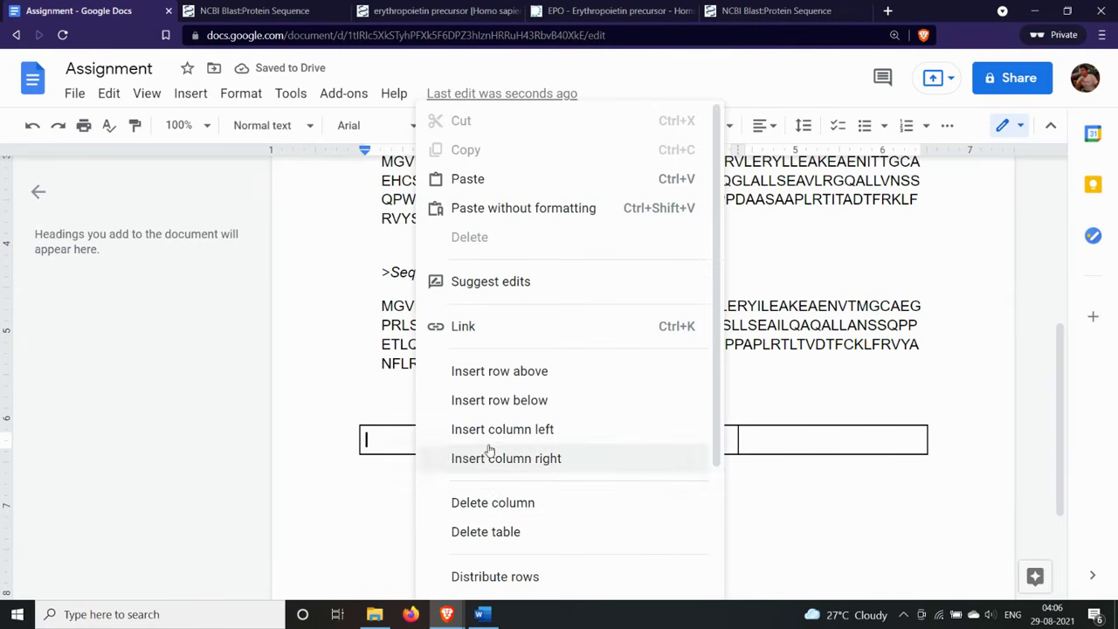
pyautogui.click(513, 402)
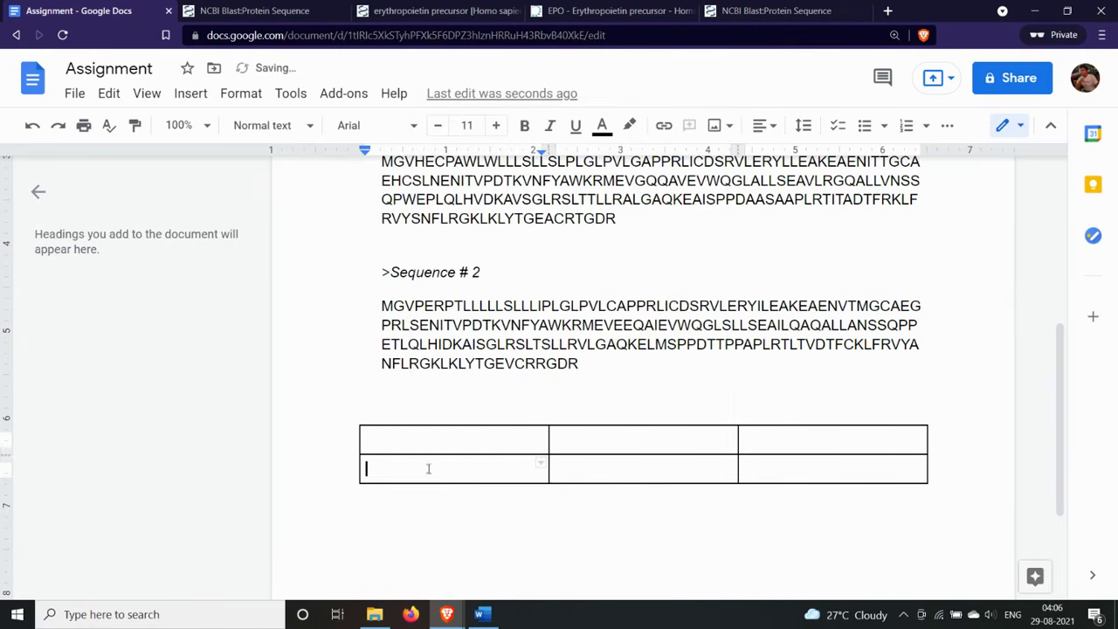
pyautogui.rightClick(429, 471)
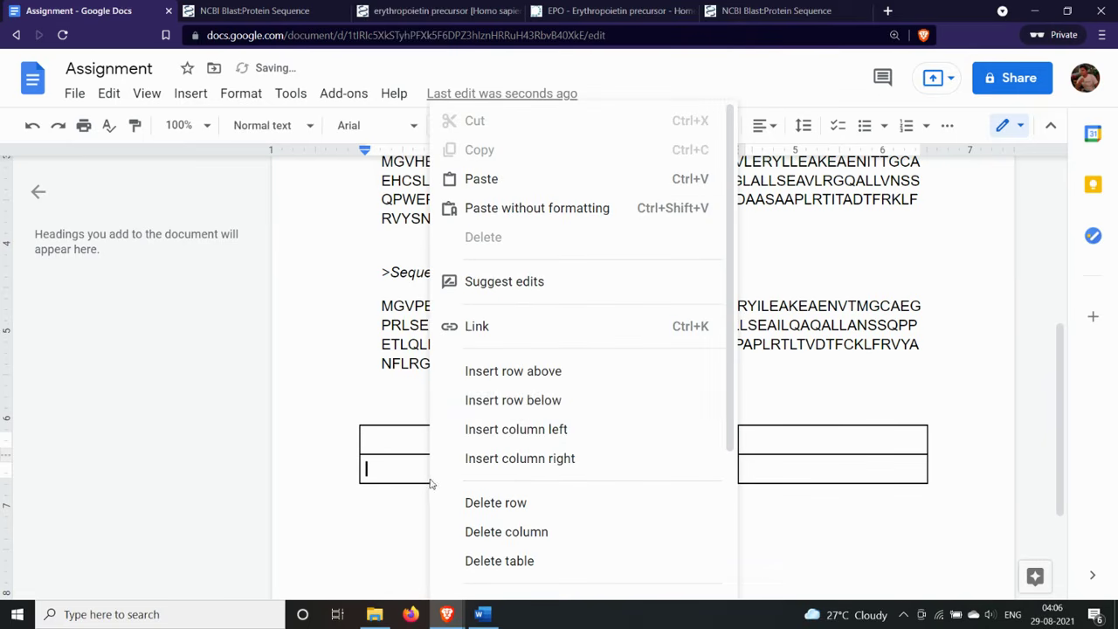
pyautogui.click(521, 401)
# - Fill the table's header row with "Sequence No.", "Organism" and "Gene name"
pyautogui.click(452, 441)
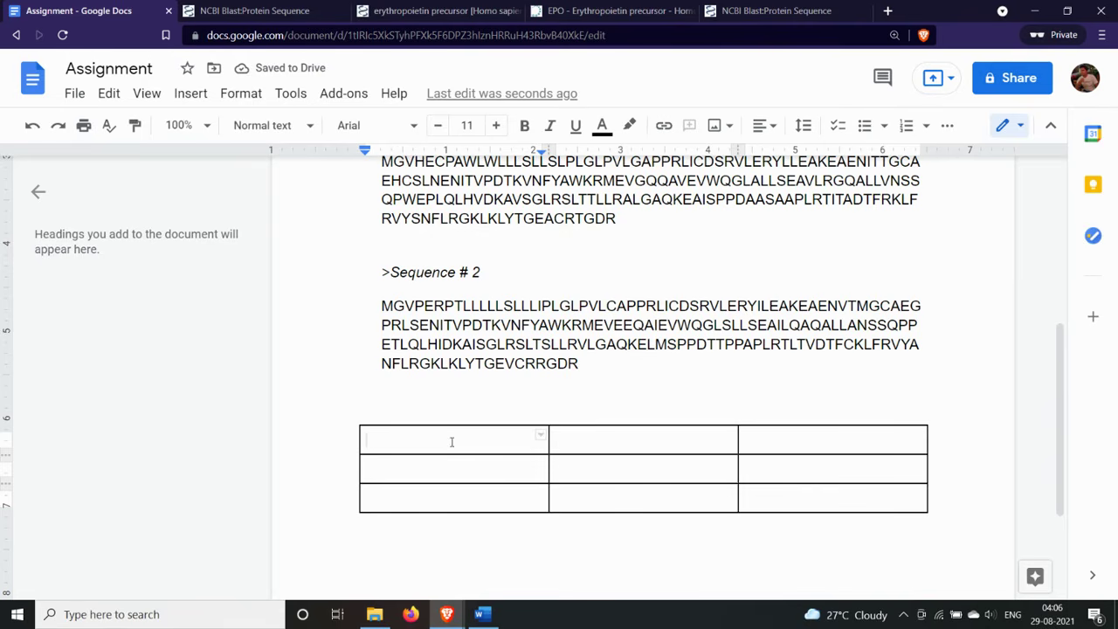
pyautogui.write('Seq')
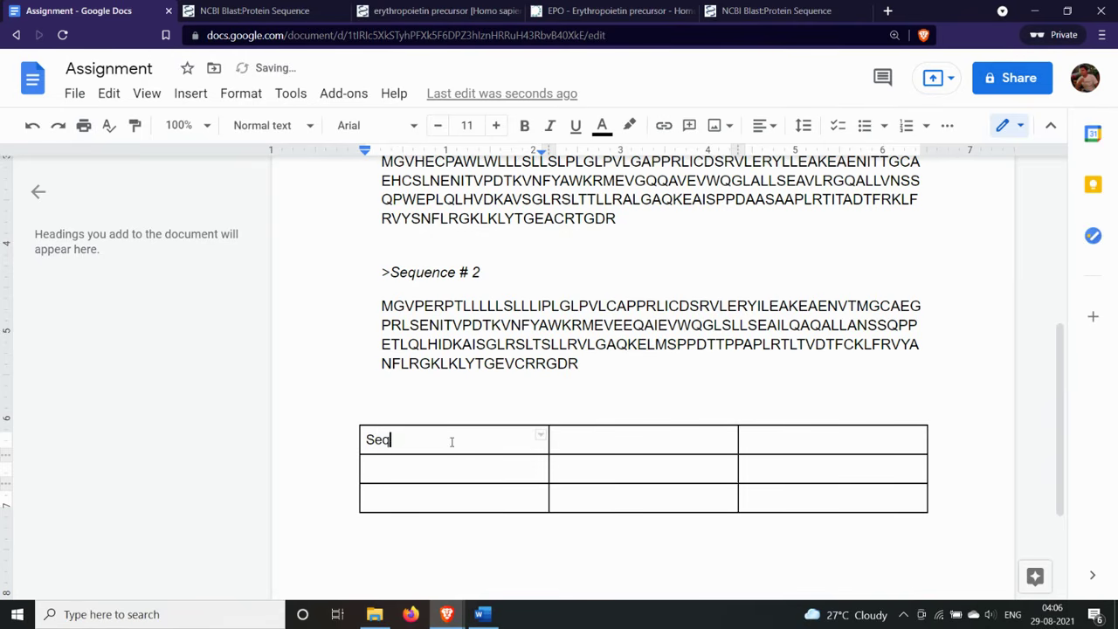
pyautogui.write('uence No.')
pyautogui.hotkey('ctrl', '-')
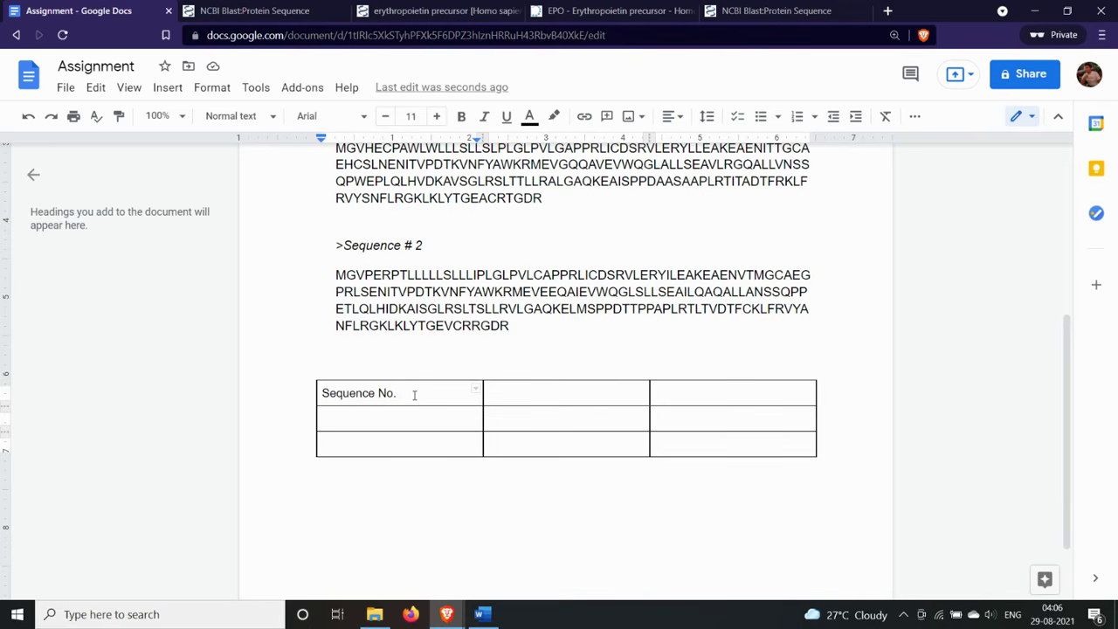
pyautogui.click(490, 394)
pyautogui.write('Organi')
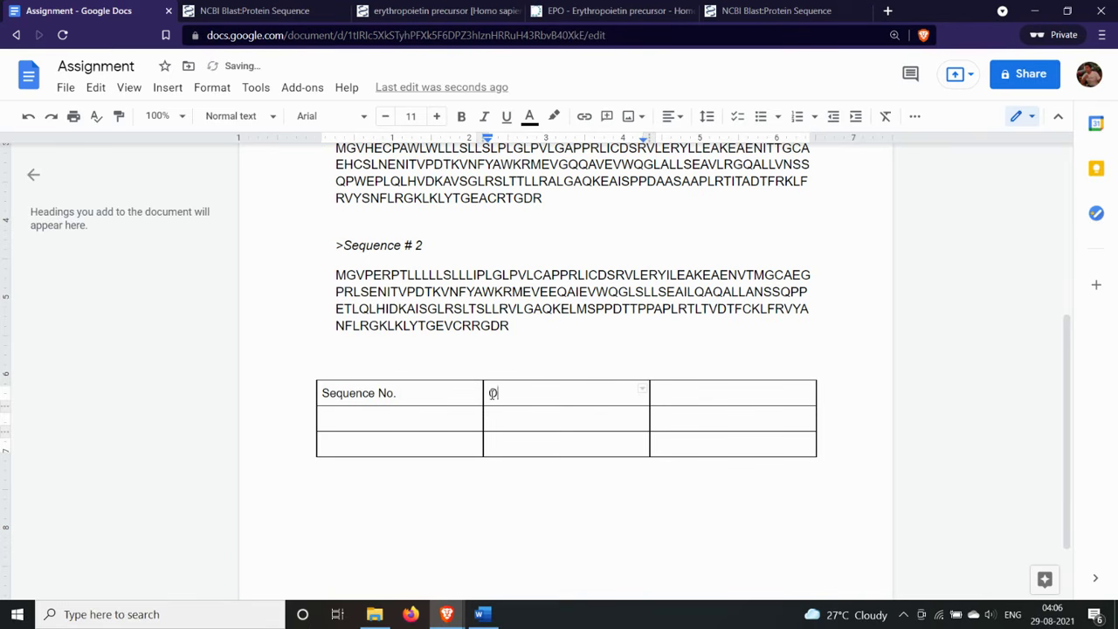
pyautogui.write('sm')
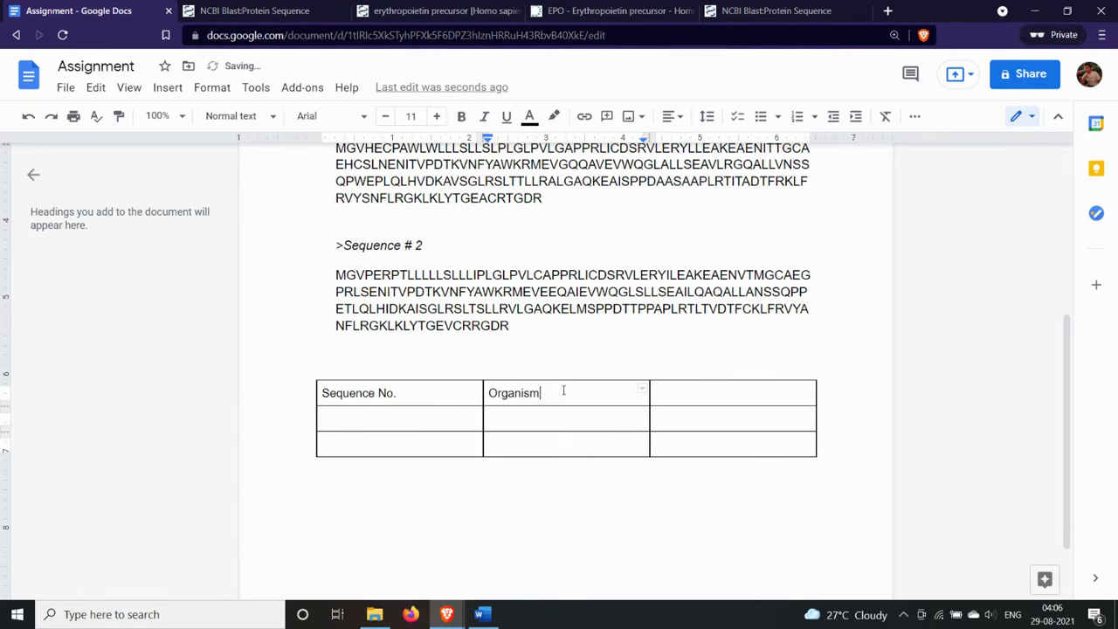
pyautogui.click(675, 389)
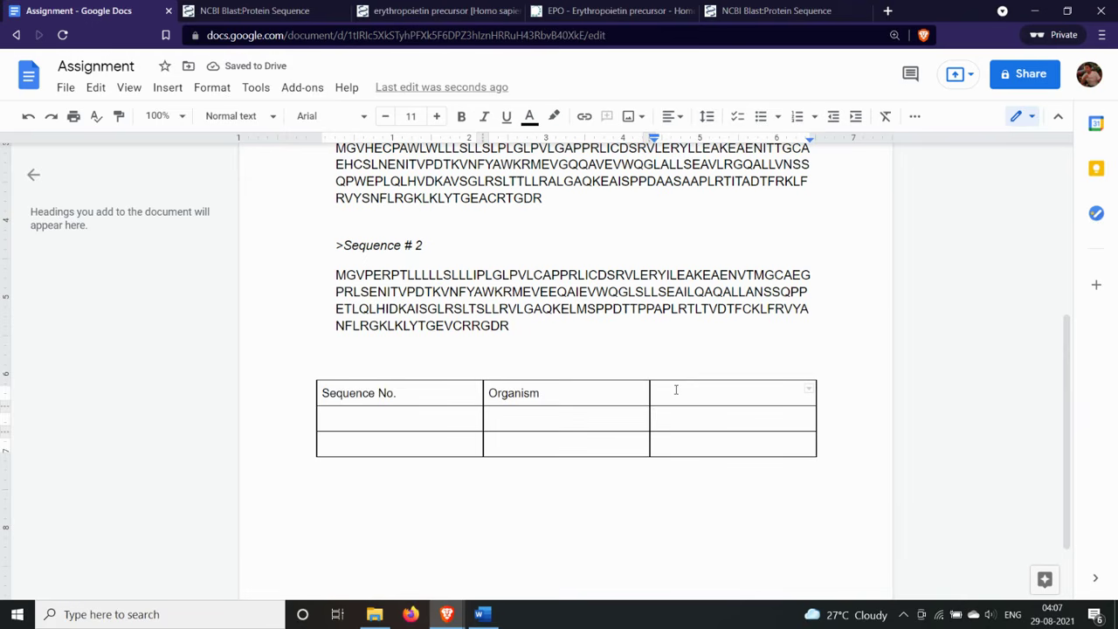
pyautogui.write('Gene name')
# - Number the two rows under "Sequence No." as 1 and 2
pyautogui.click(451, 416)
pyautogui.write('1')
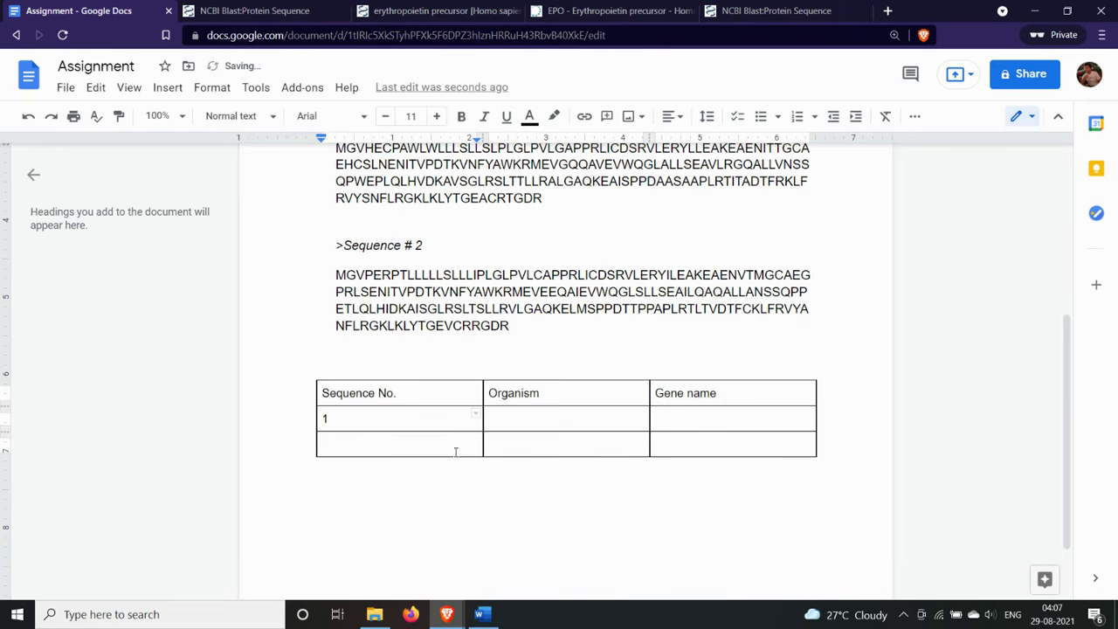
pyautogui.click(455, 452)
pyautogui.write('2')
pyautogui.click(543, 422)
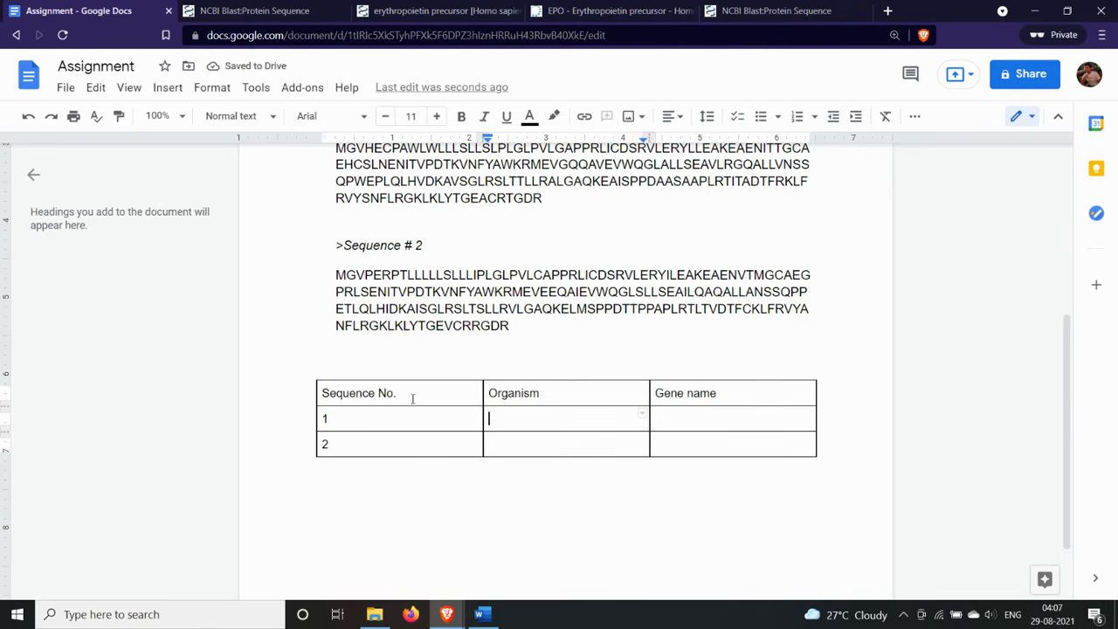
# - Insert a column between Organism and Gene name, and move the "Organism" heading into it
pyautogui.rightClick(485, 392)
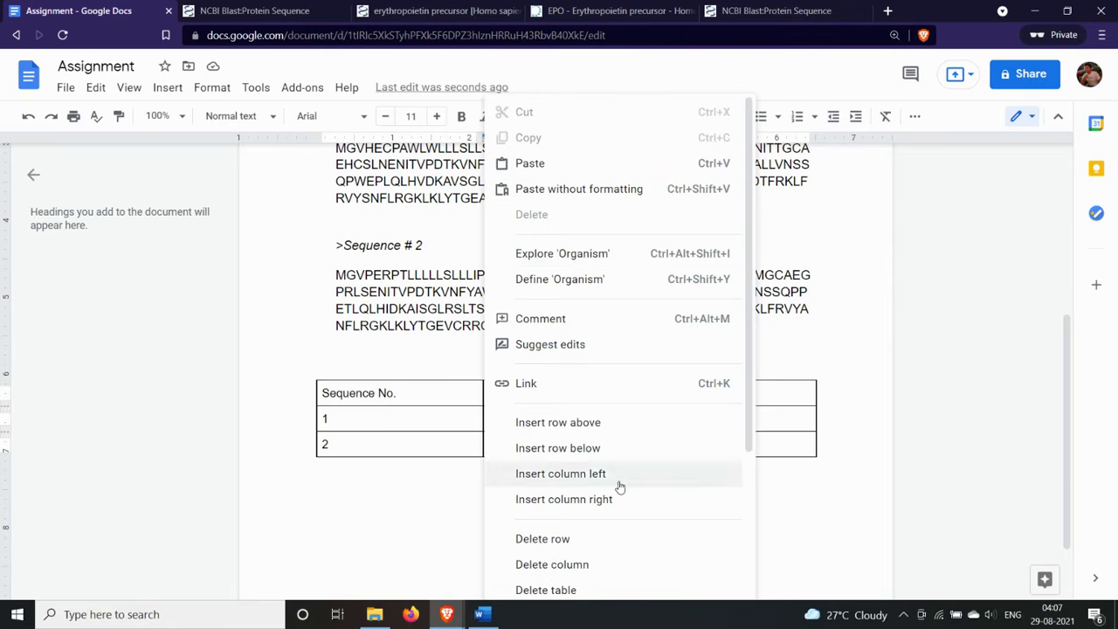
pyautogui.click(556, 500)
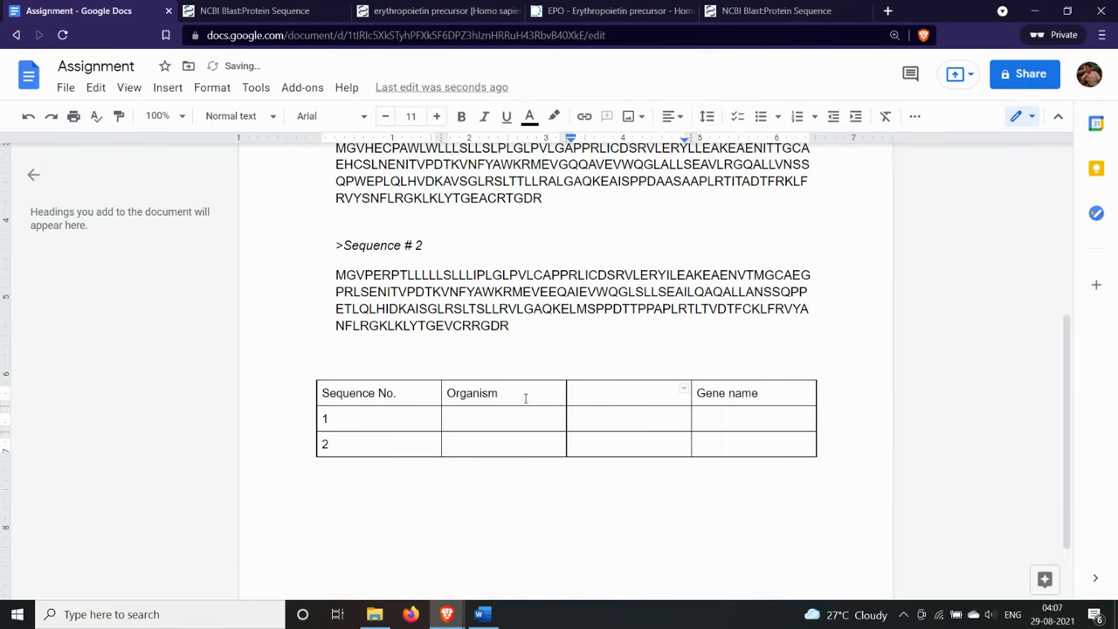
pyautogui.moveTo(448, 395); pyautogui.dragTo(508, 394)
pyautogui.hotkey('ctrl', 'c')
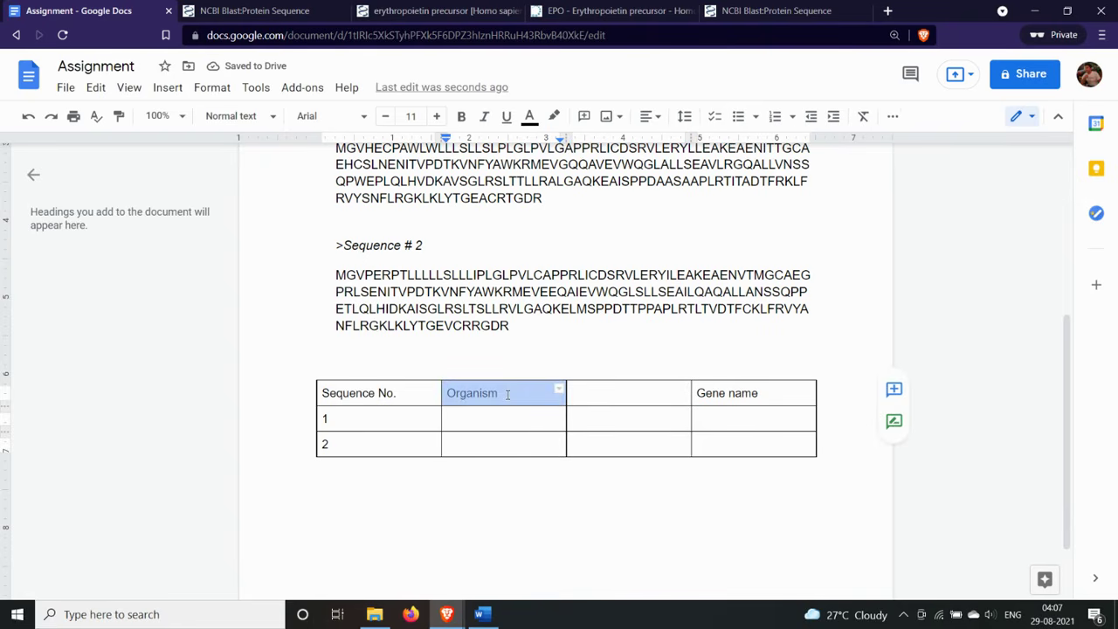
pyautogui.press('BackSpace')
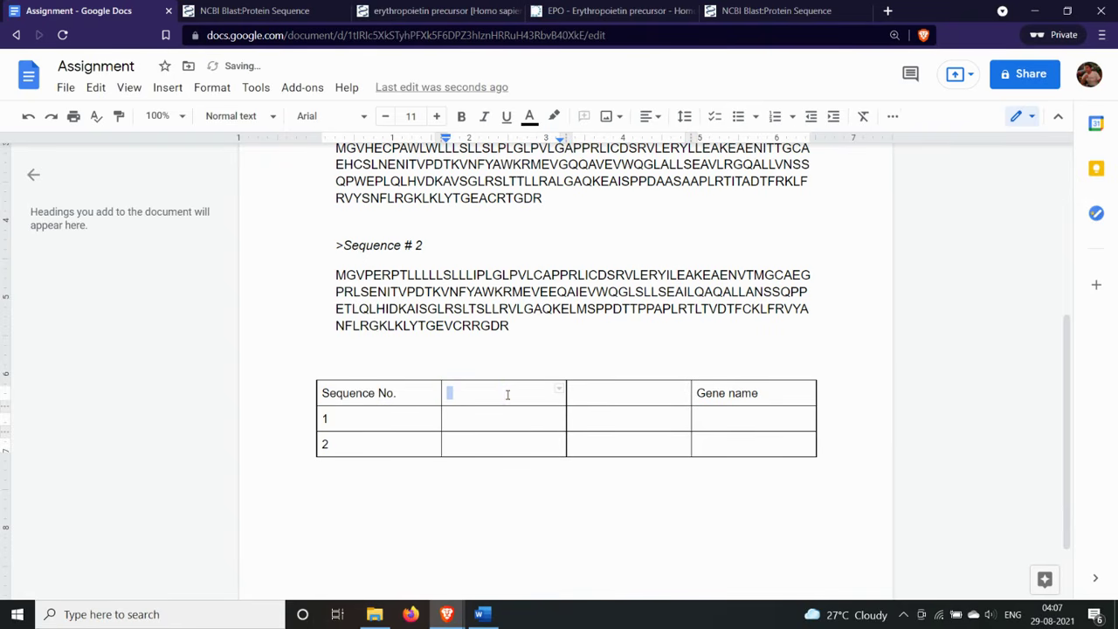
pyautogui.click(623, 389)
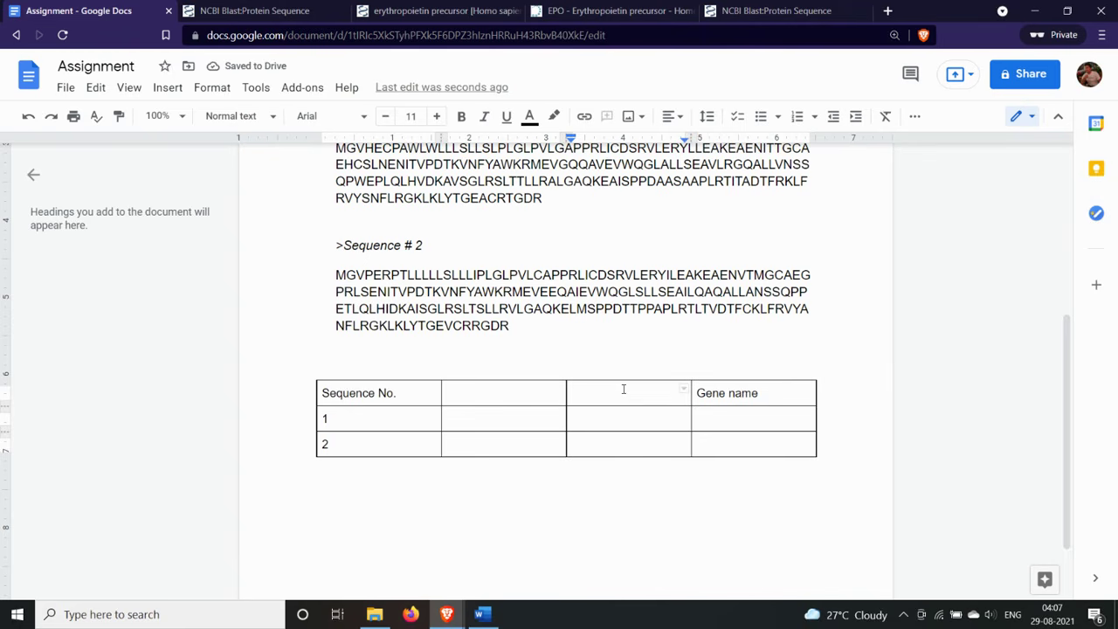
pyautogui.hotkey('ctrl', 'v')
# - Enter "Protein" as the heading of the table's second column
pyautogui.click(519, 400)
pyautogui.write('Proteu')
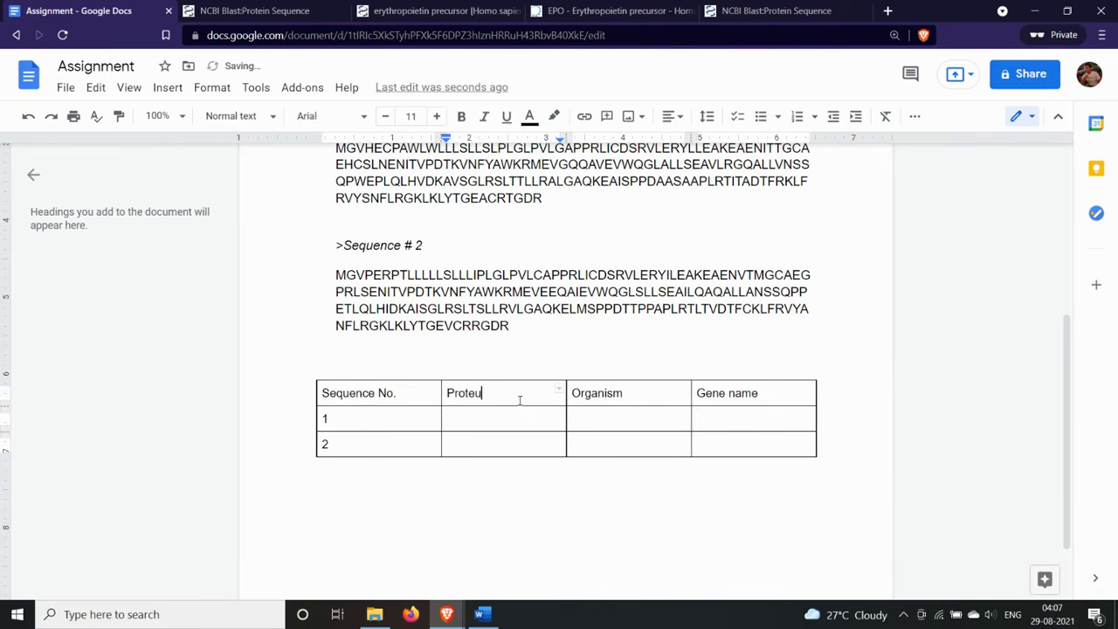
pyautogui.press('BackSpace')
pyautogui.write('in')
# - Copy the protein name Erythropoietin from the UniProt P01588 entry into the Protein cell of row 1
pyautogui.click(646, 11)
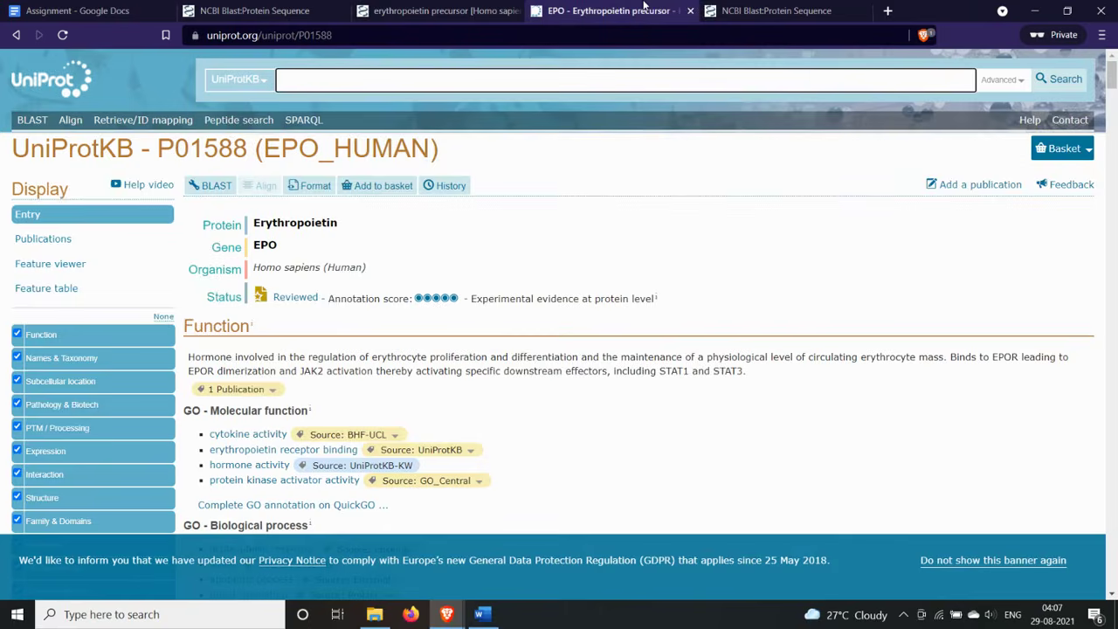
pyautogui.moveTo(347, 229); pyautogui.dragTo(254, 224)
pyautogui.hotkey('ctrl', 'c')
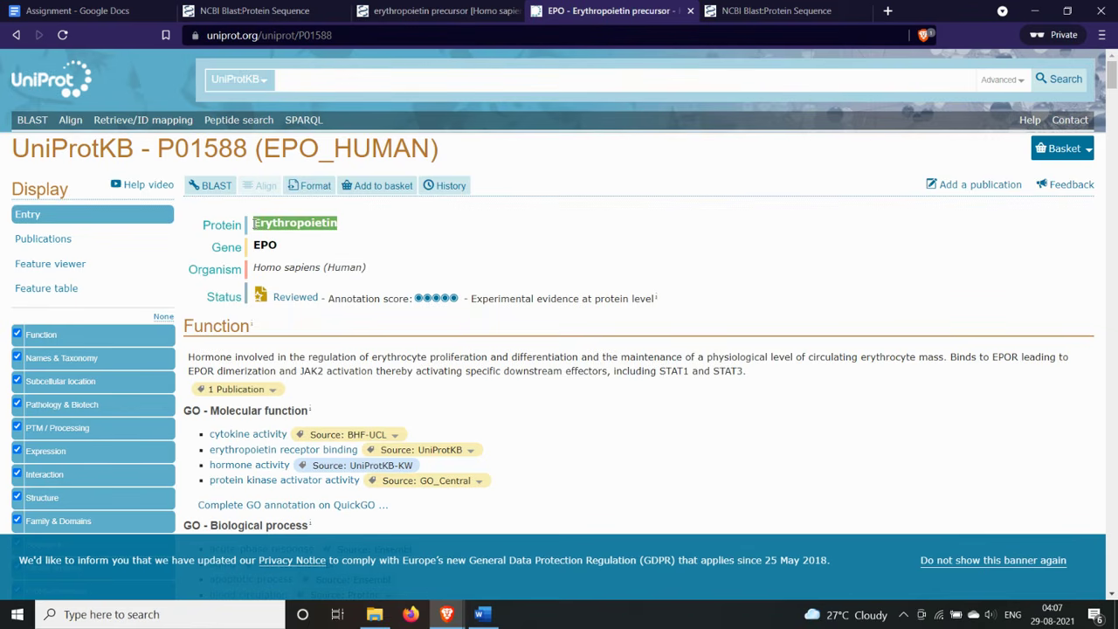
pyautogui.click(78, 10)
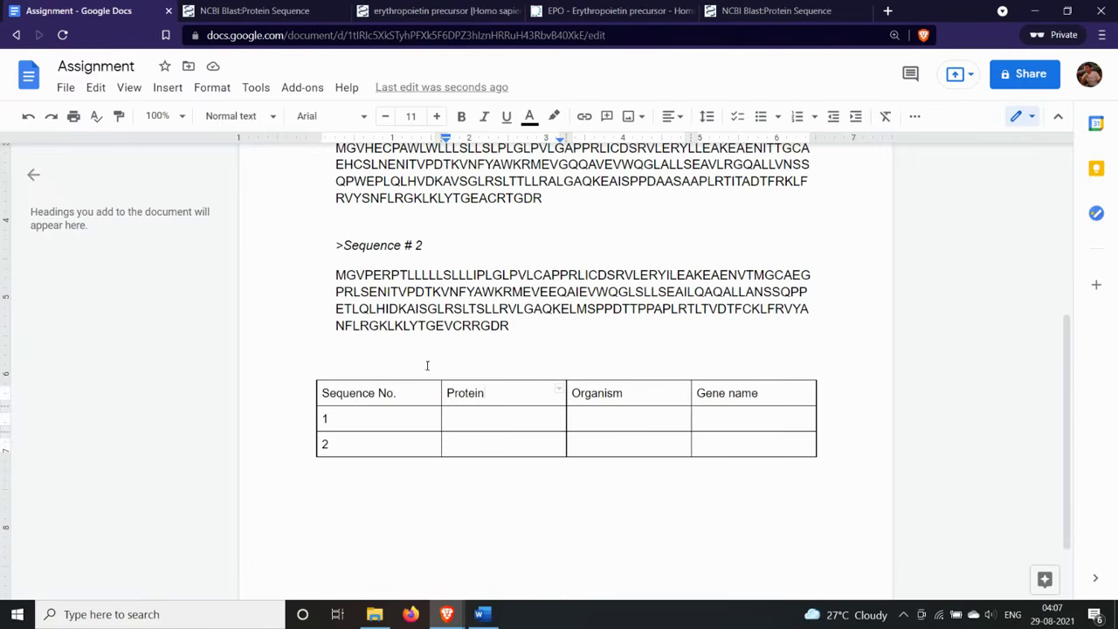
pyautogui.click(473, 416)
pyautogui.hotkey('ctrl', 'v')
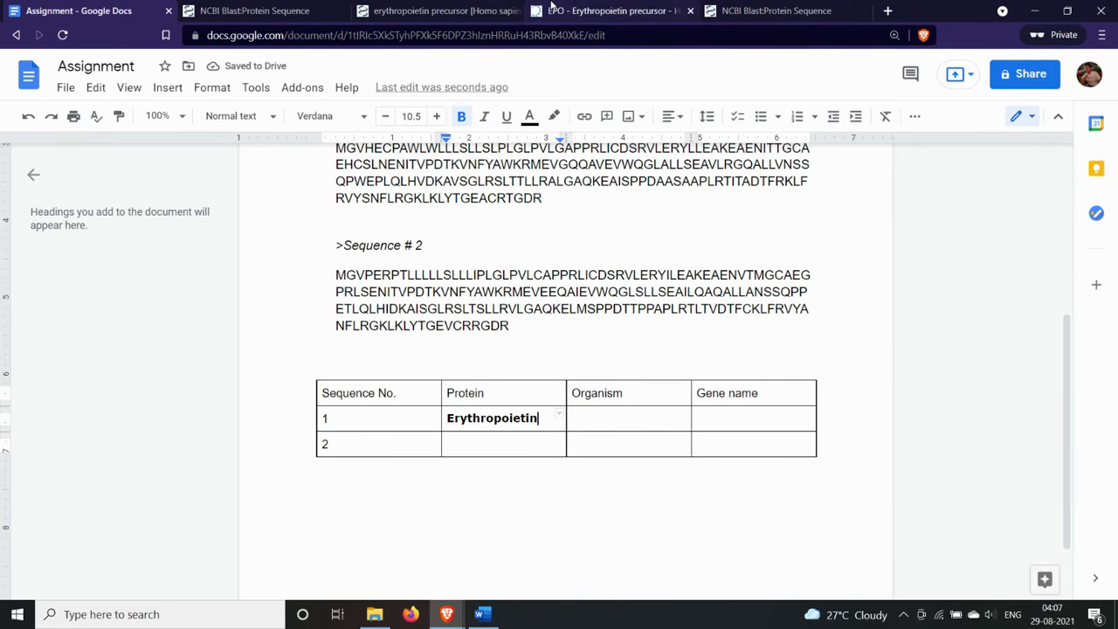
# - Copy the organism Homo sapiens (Human) from the UniProt entry into row 1, and enter EPO as its gene name
pyautogui.click(552, 7)
pyautogui.click(374, 269)
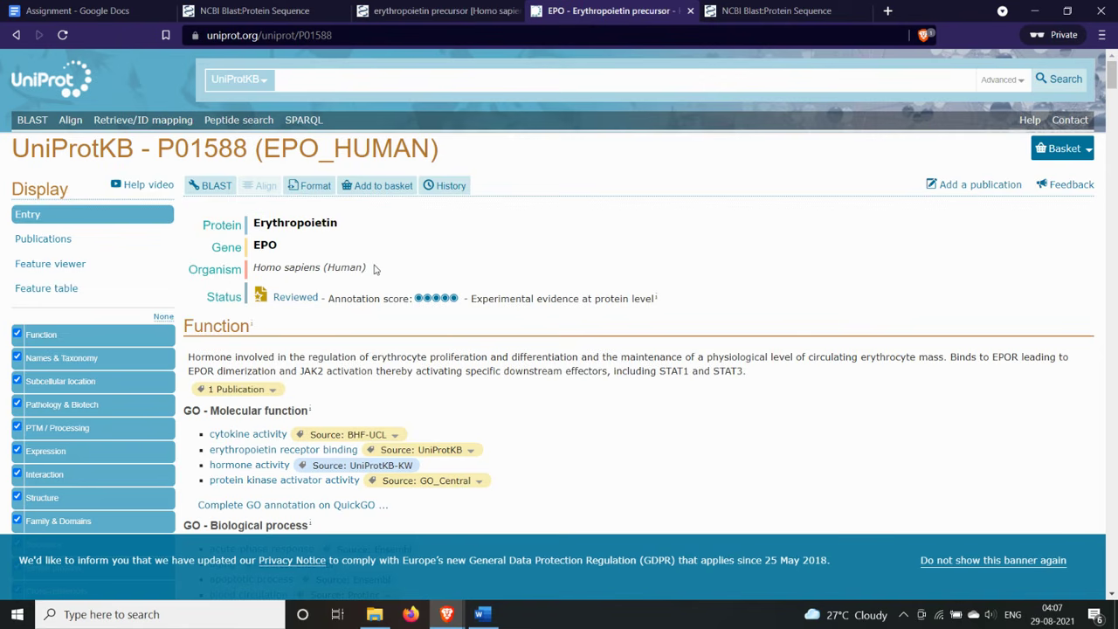
pyautogui.moveTo(373, 269); pyautogui.dragTo(257, 268)
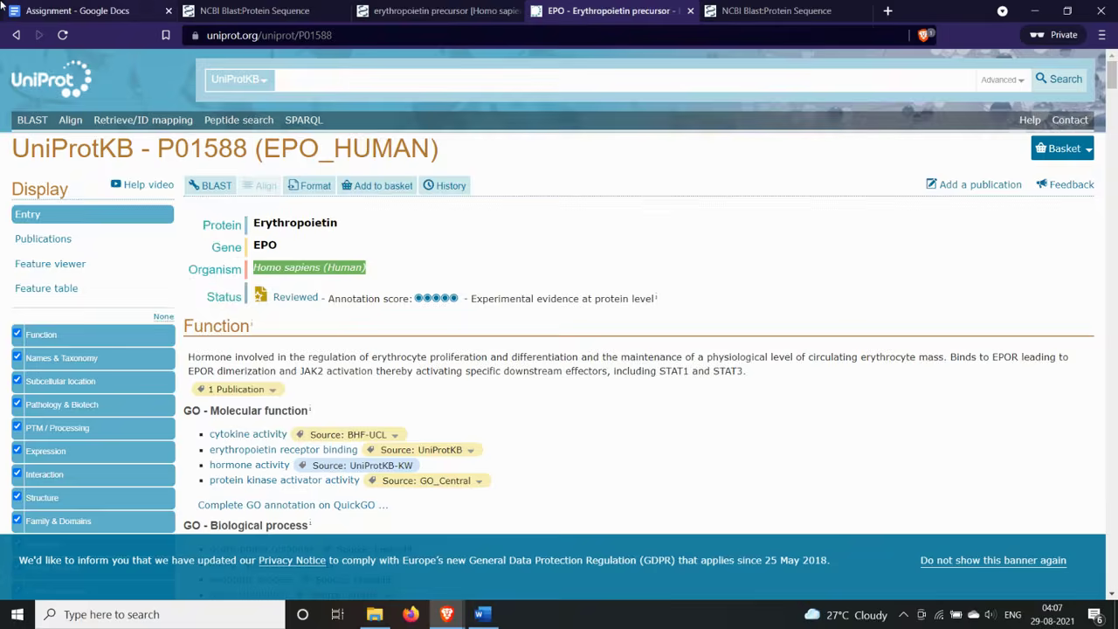
pyautogui.click(79, 11)
pyautogui.click(618, 417)
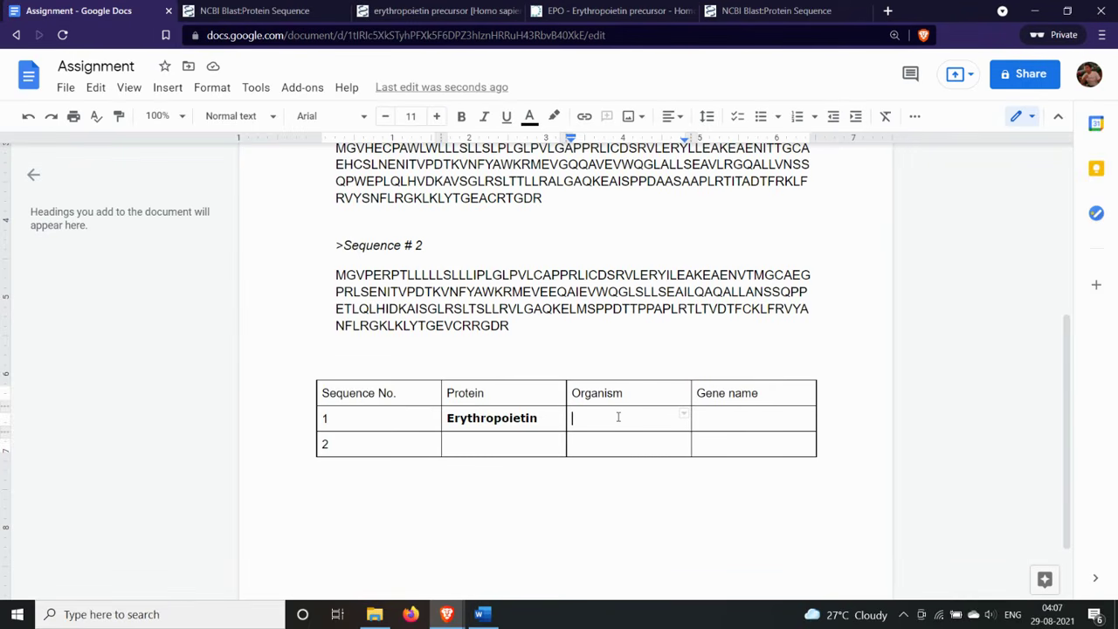
pyautogui.write('Homo sapiens (Human)')
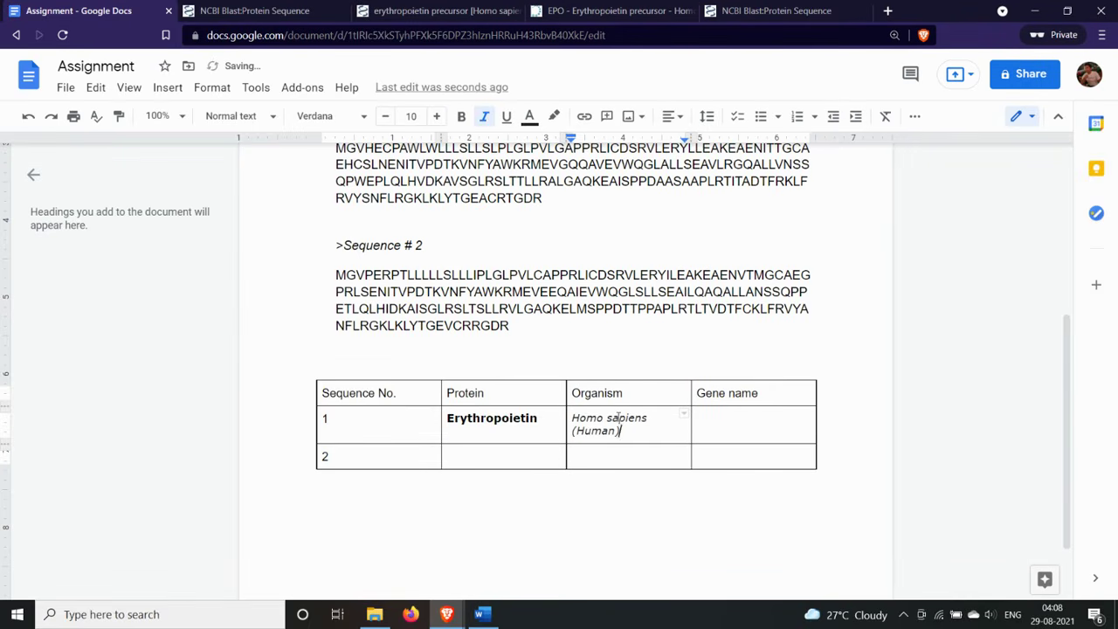
pyautogui.click(741, 418)
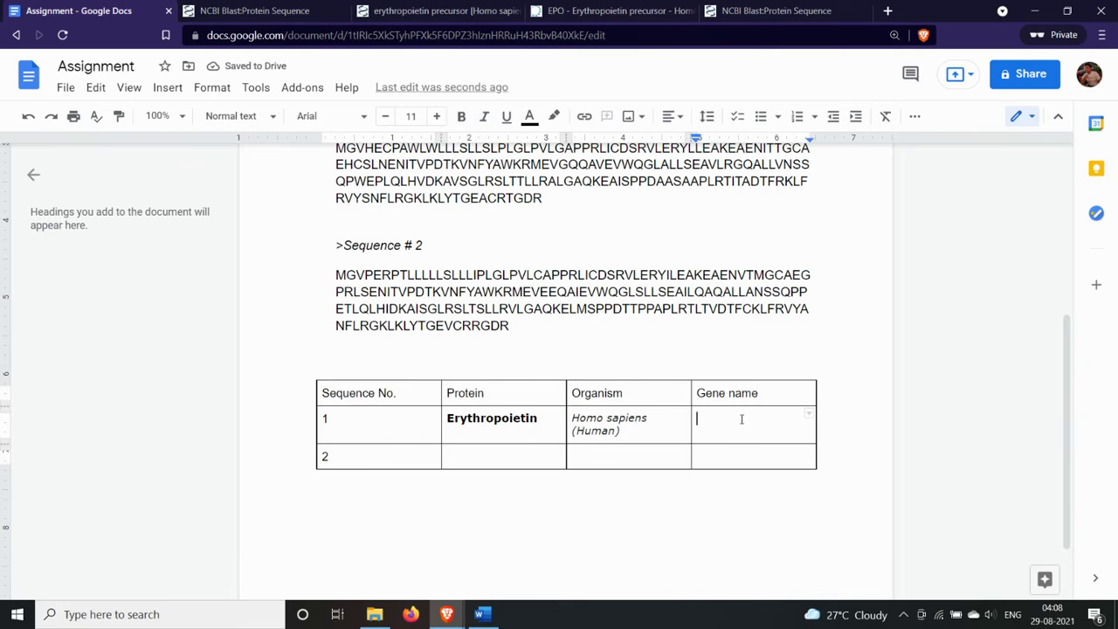
pyautogui.write('EPO')
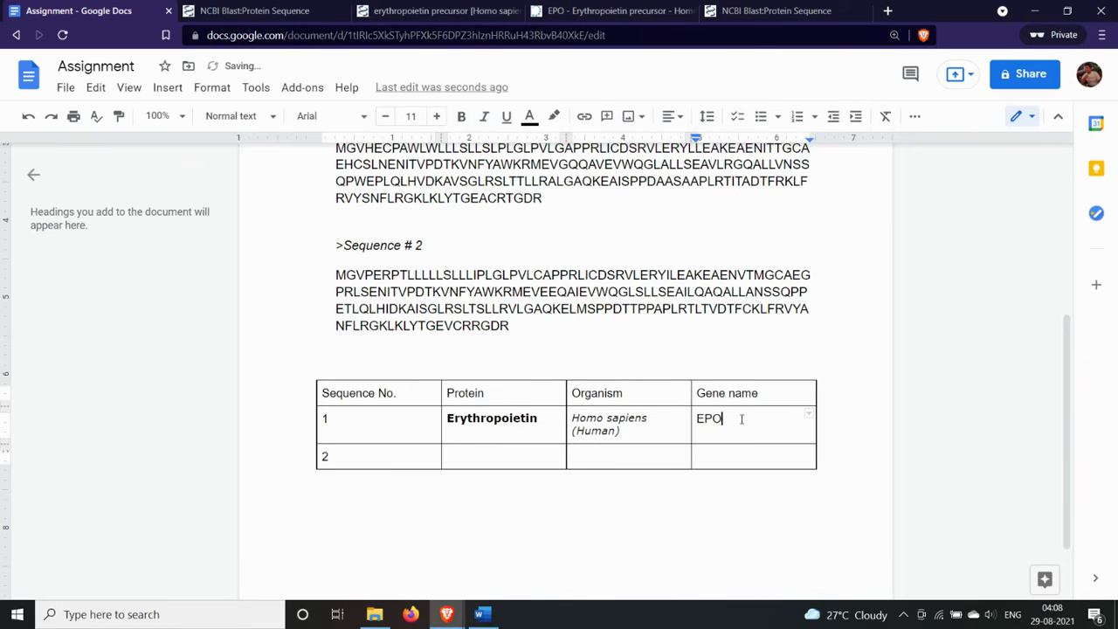
# - Return to the BLAST form on UniProt and clear the previous Homo sapiens erythropoietin query sequence
pyautogui.click(498, 451)
pyautogui.click(611, 11)
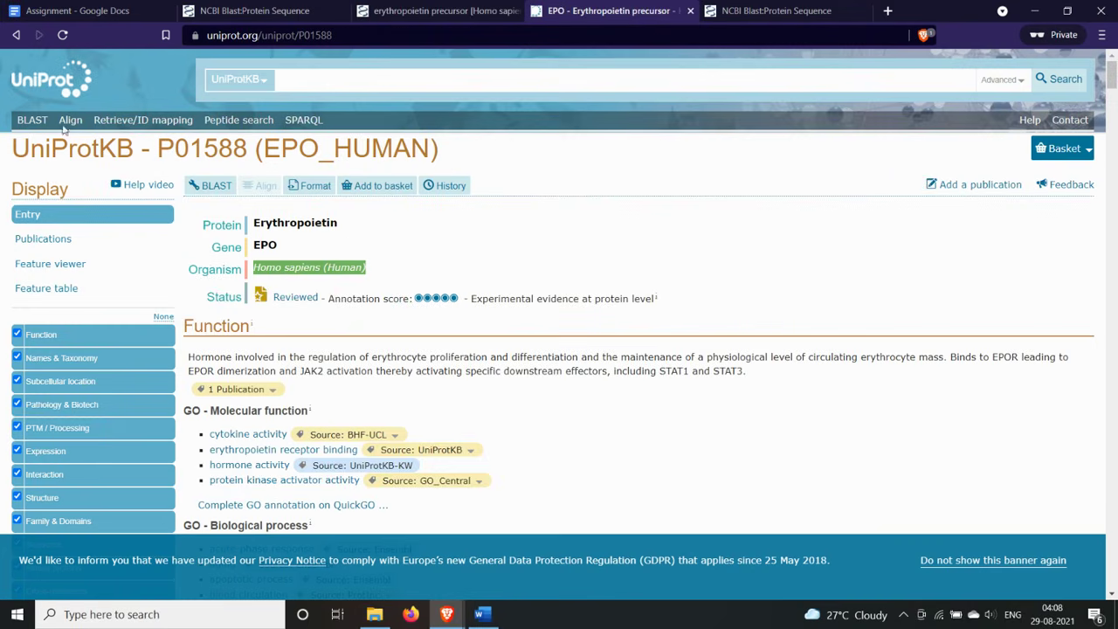
pyautogui.click(16, 36)
pyautogui.click(18, 36)
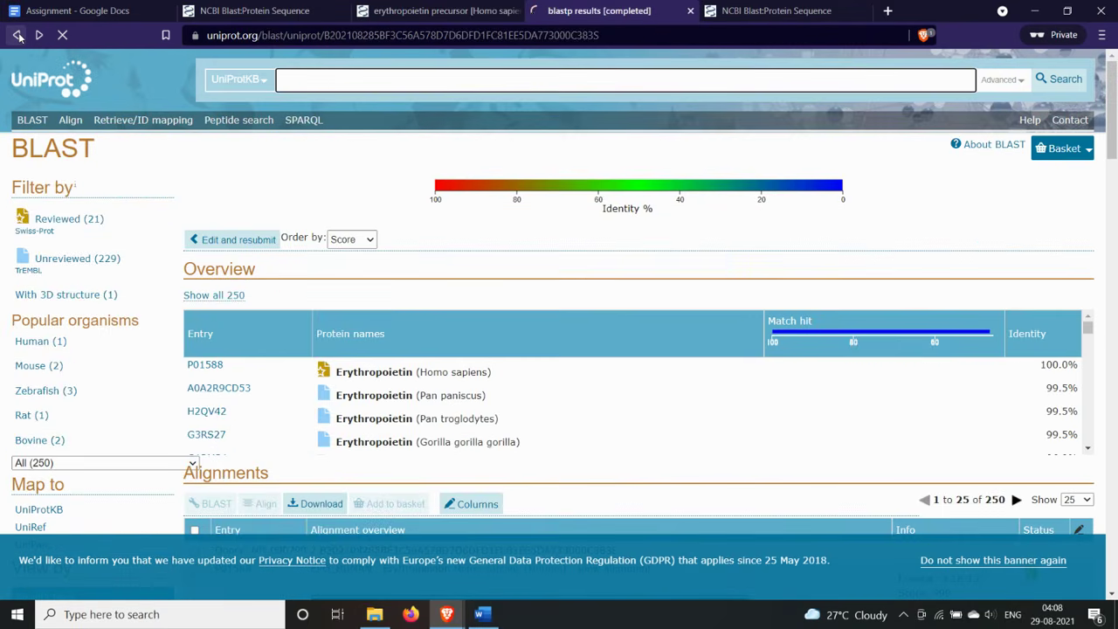
pyautogui.moveTo(340, 315); pyautogui.dragTo(4, 245)
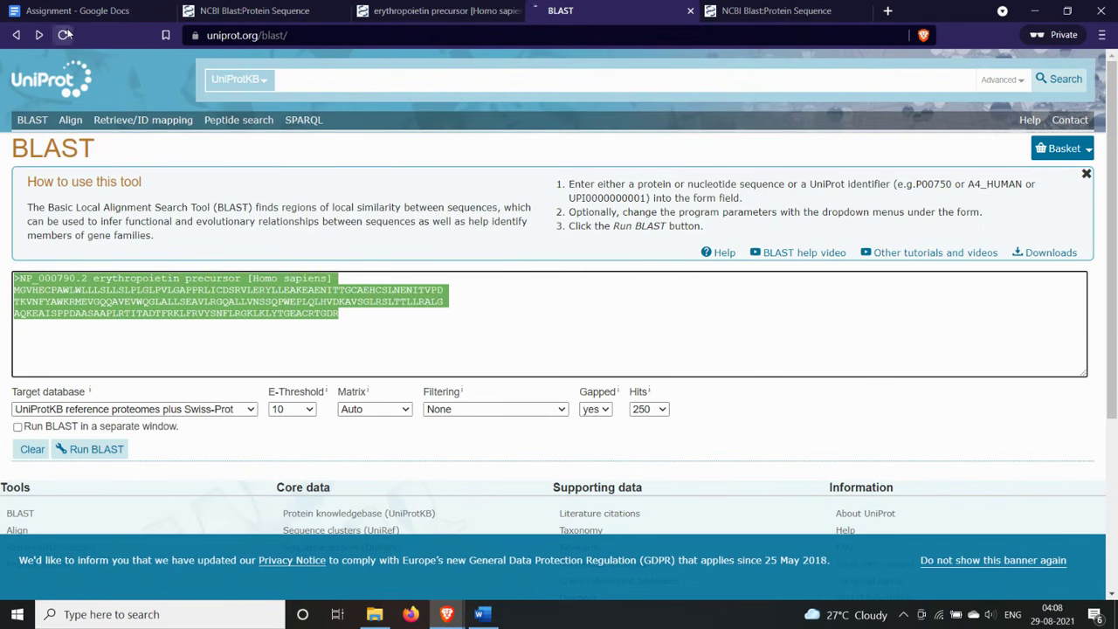
pyautogui.hotkey('ctrl', 'x')
# - Open NP_031968.1 from the NCBI BLAST results for Sequence #2 in FASTA format and copy its full sequence with the header
pyautogui.click(741, 9)
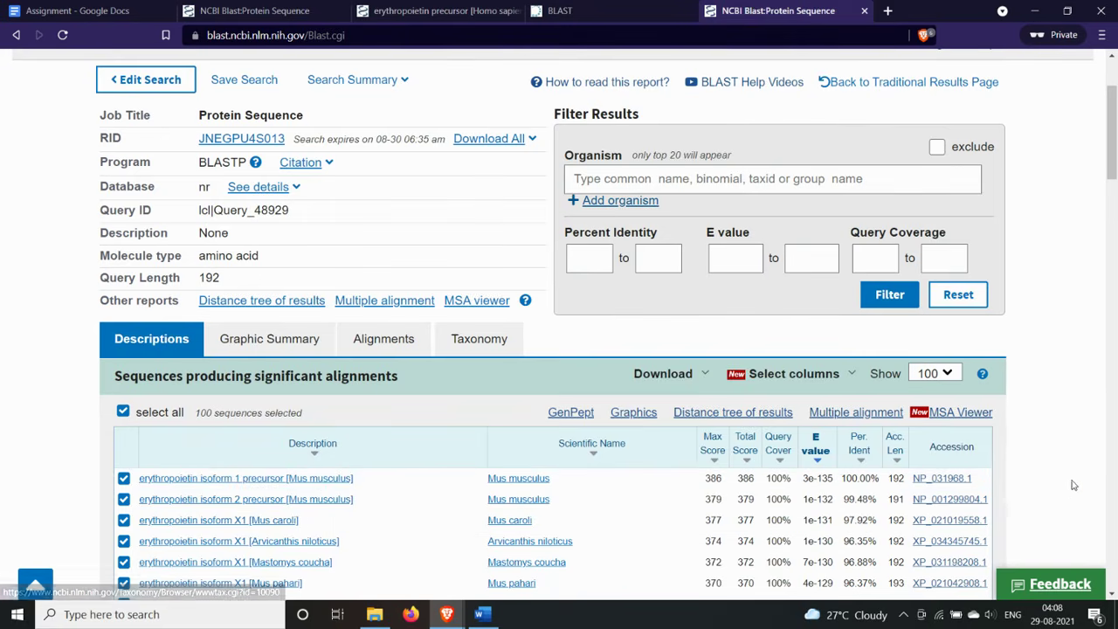
pyautogui.click(939, 480)
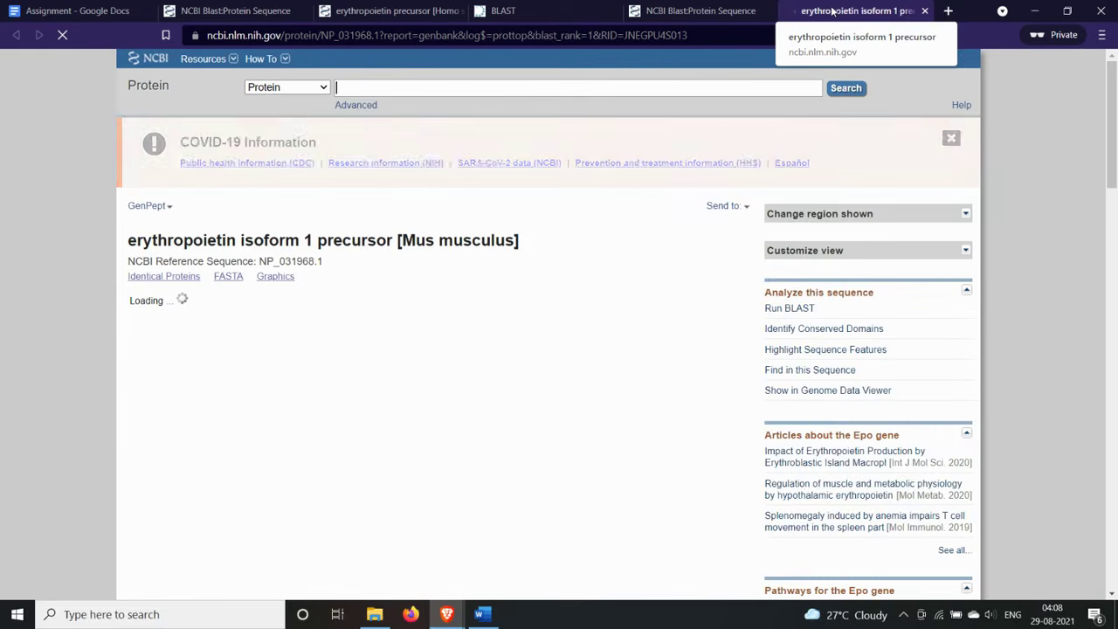
pyautogui.click(230, 276)
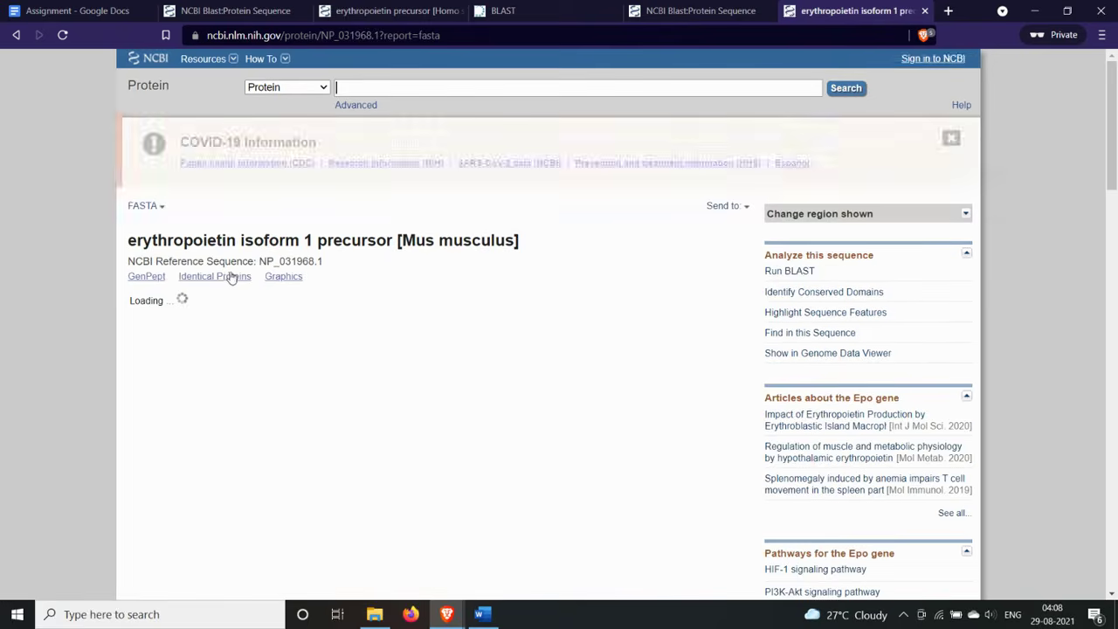
pyautogui.moveTo(128, 297); pyautogui.dragTo(422, 368)
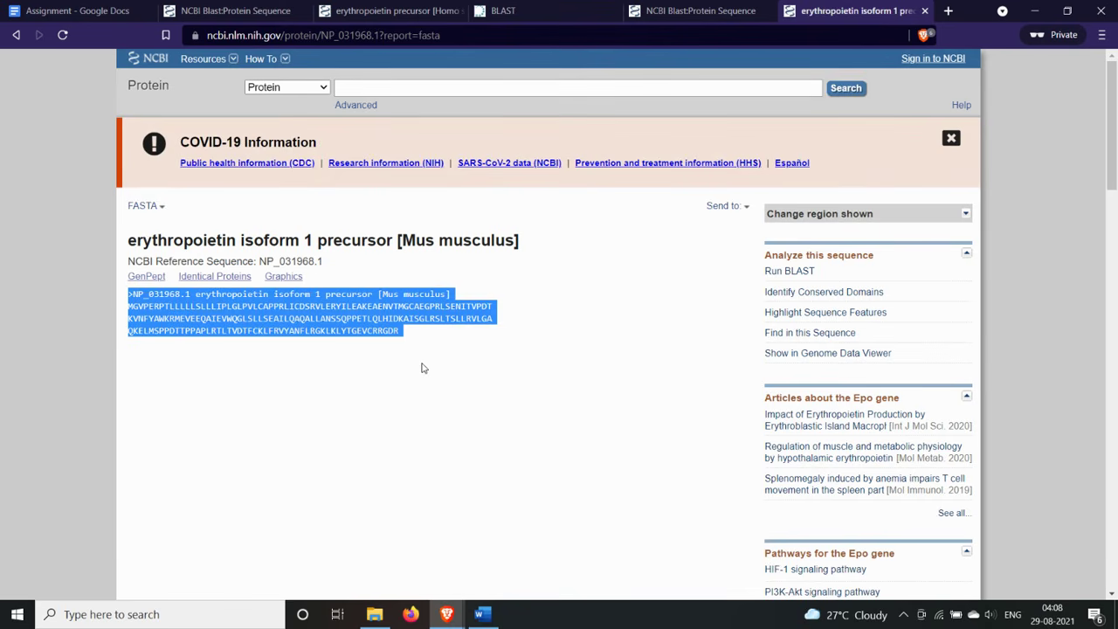
# - Paste the NP_031968.1 FASTA sequence into the UniProt BLAST form and run the search against UniProtKB reference proteomes plus Swiss-Prot
pyautogui.click(498, 10)
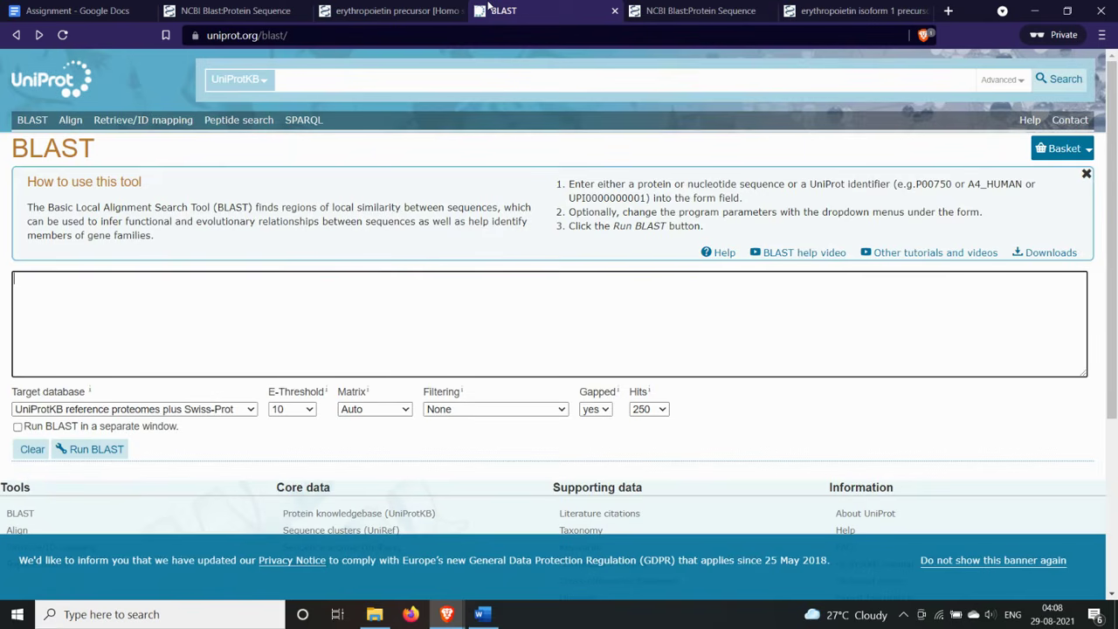
pyautogui.click(194, 278)
pyautogui.hotkey('ctrl', 'v')
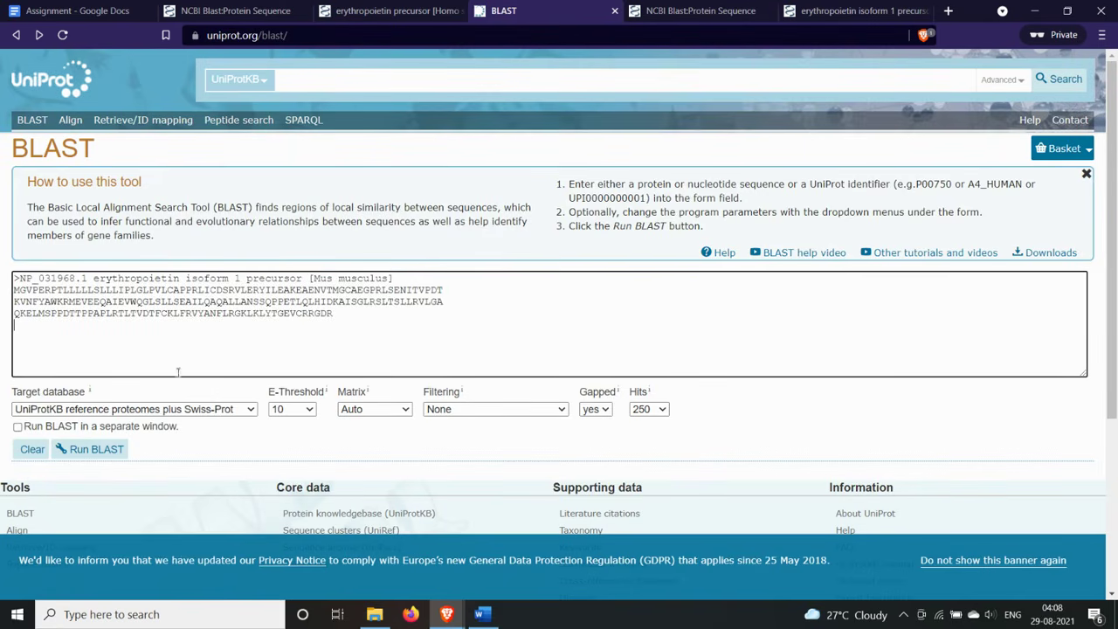
pyautogui.click(99, 449)
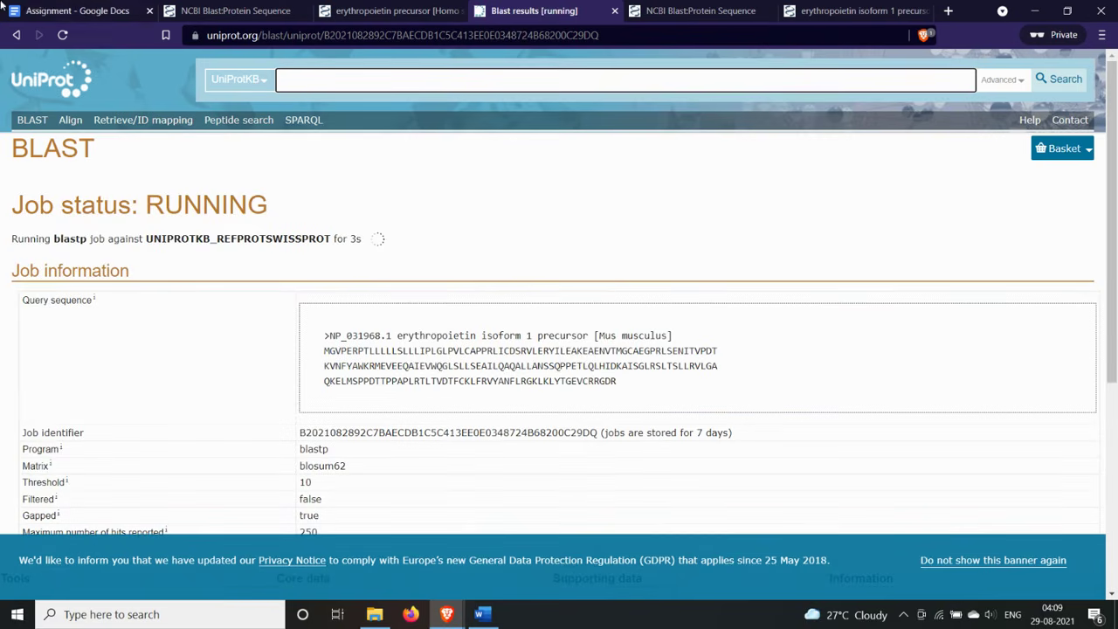
# - Reread question 1 and its two sequences in the Assignment document, and check the status of the UniProt BLAST job
pyautogui.click(50, 6)
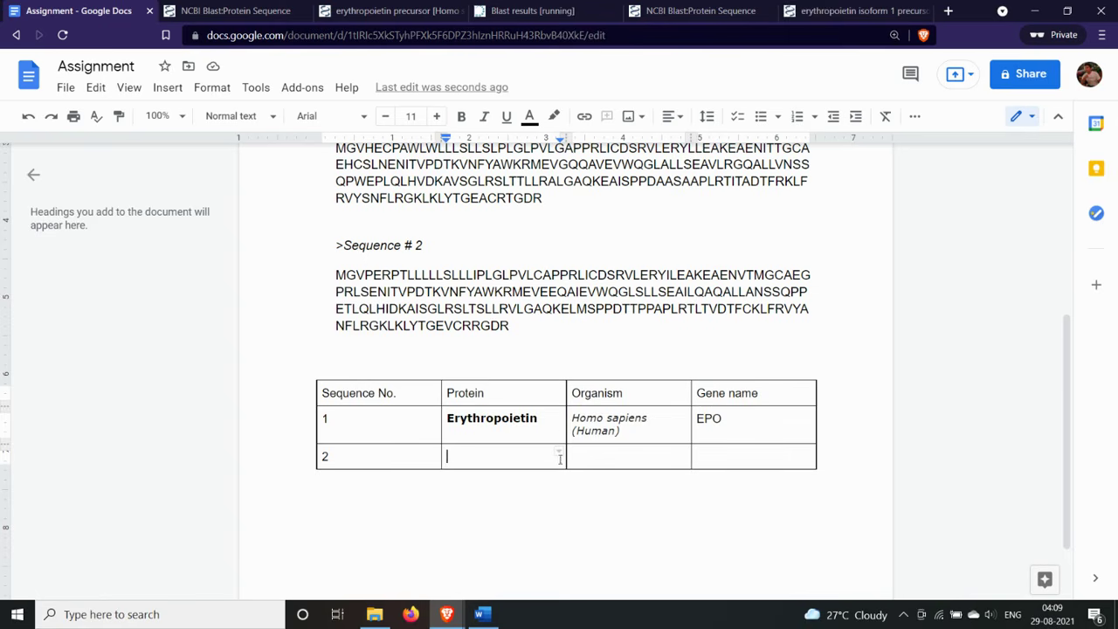
pyautogui.scroll(4, 563, 436)
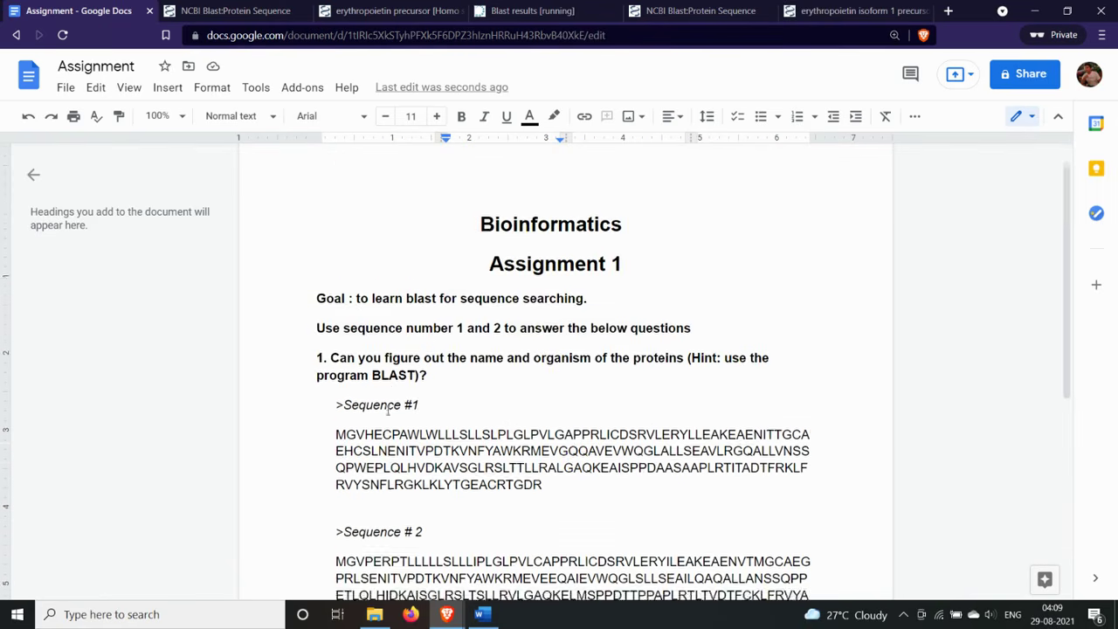
pyautogui.scroll(-2, 387, 409)
pyautogui.scroll(-3, 387, 409)
pyautogui.click(529, 10)
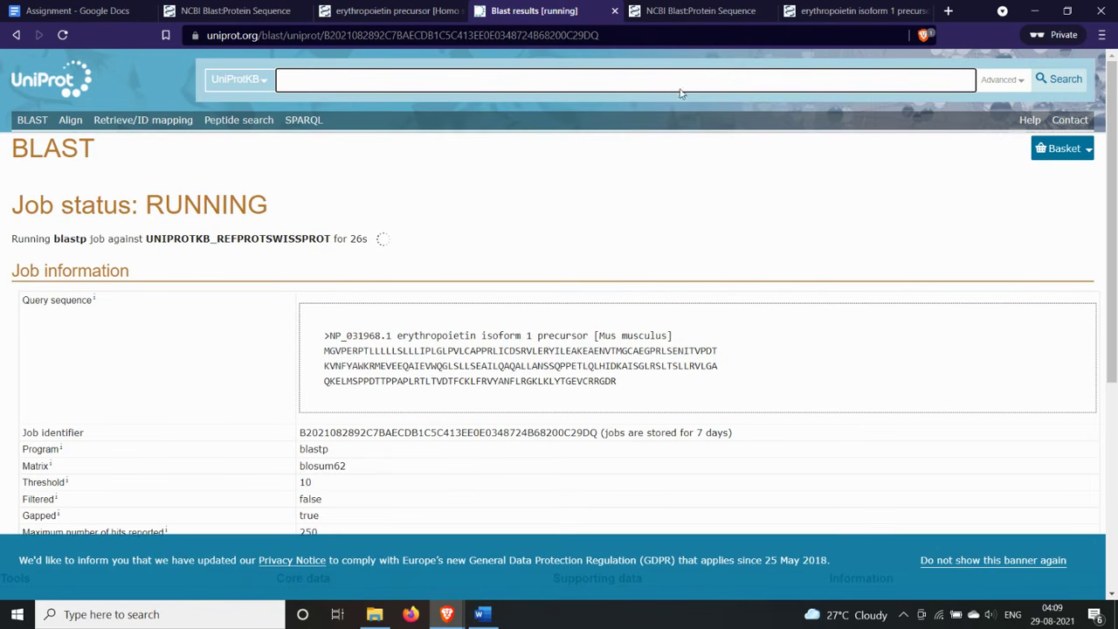
# - Examine the query cover, E values and percent identities of the NCBI BLAST hits for Sequence #2, and recheck the UniProt job
pyautogui.click(706, 11)
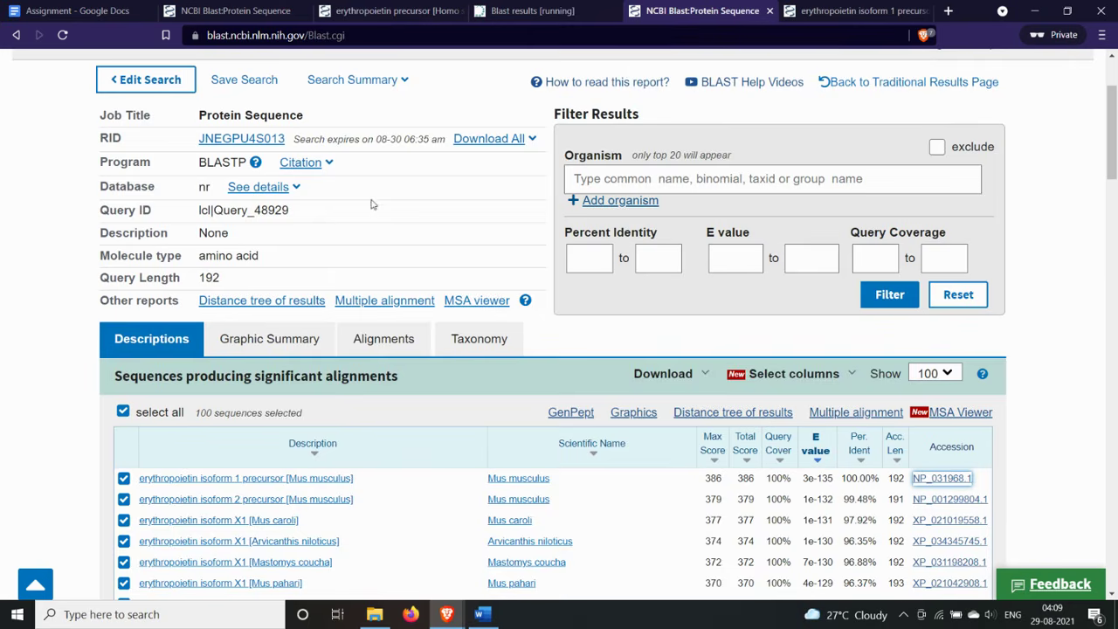
pyautogui.scroll(1, 278, 242)
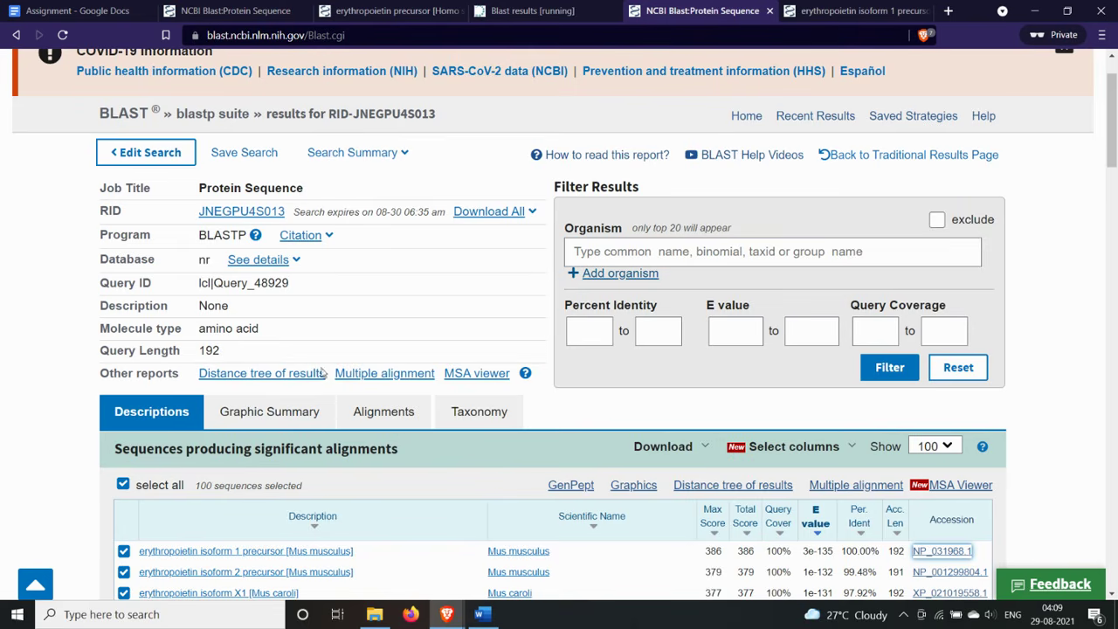
pyautogui.scroll(-2, 876, 452)
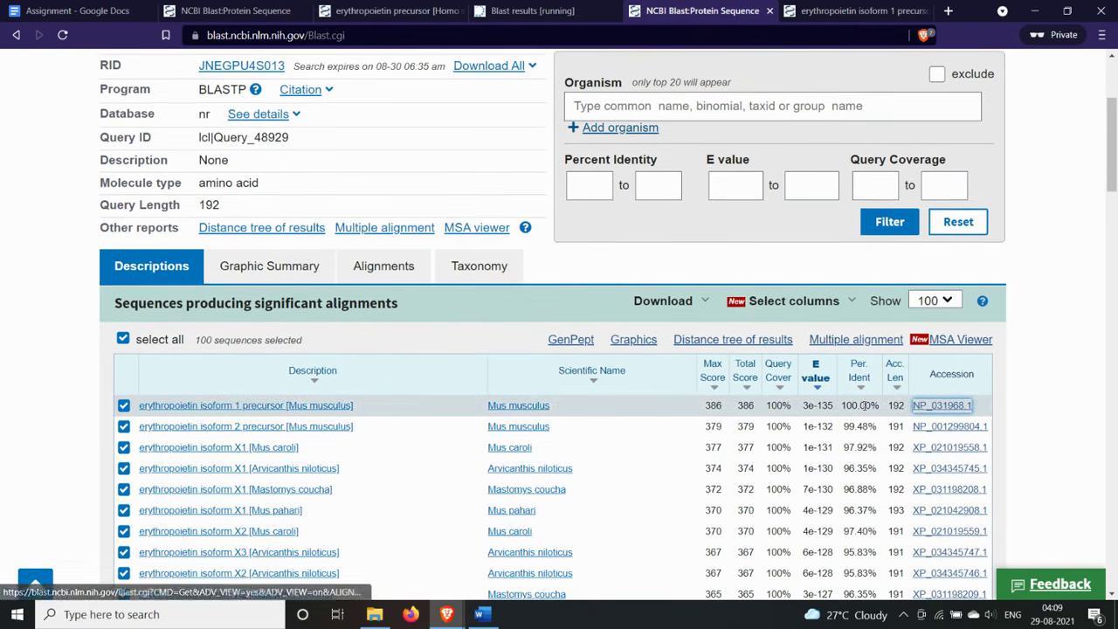
pyautogui.scroll(-6, 774, 419)
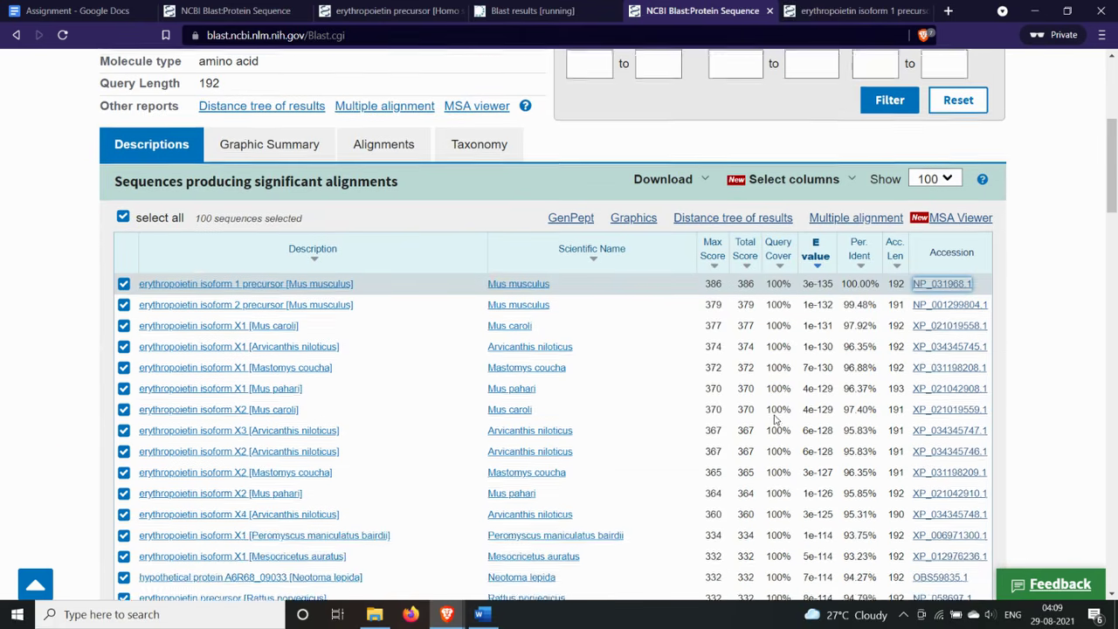
pyautogui.scroll(-7, 773, 419)
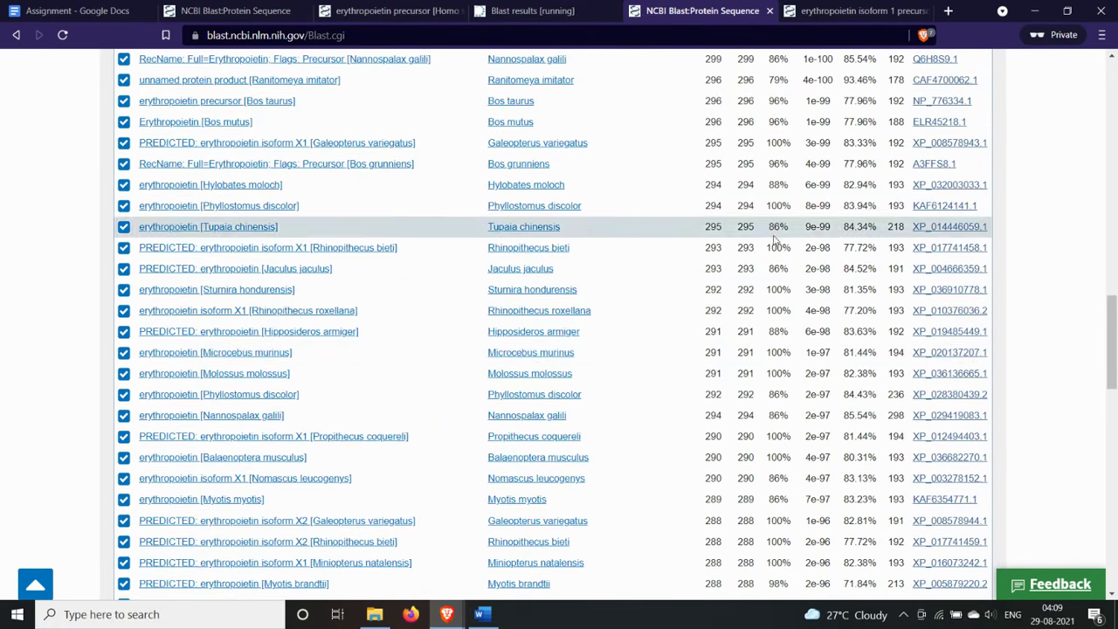
pyautogui.scroll(-3, 779, 341)
pyautogui.scroll(-3, 779, 348)
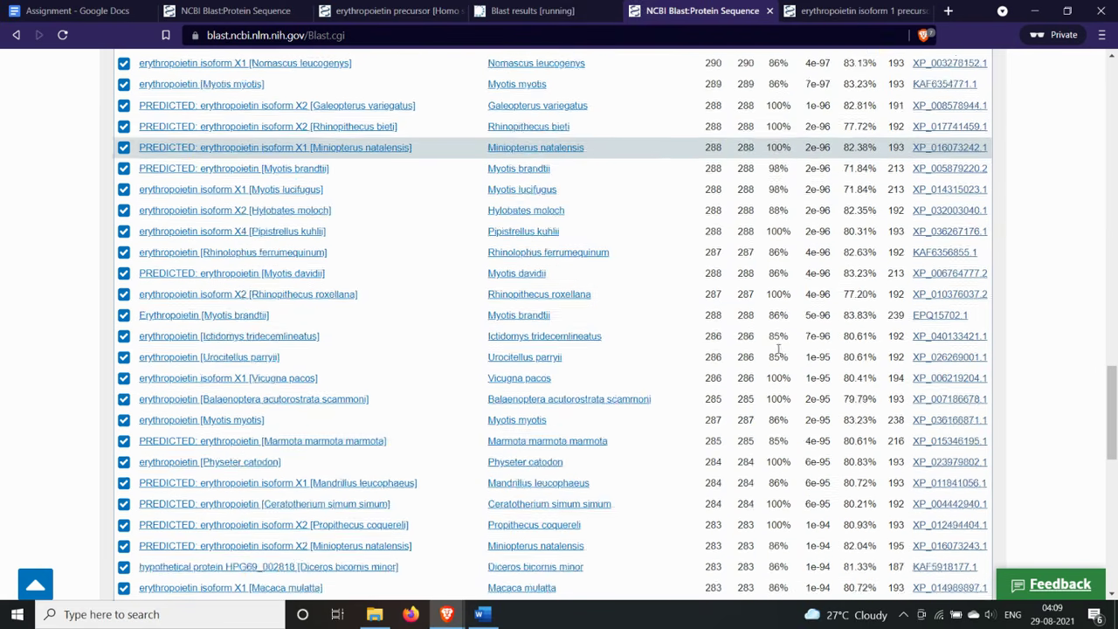
pyautogui.scroll(15, 776, 348)
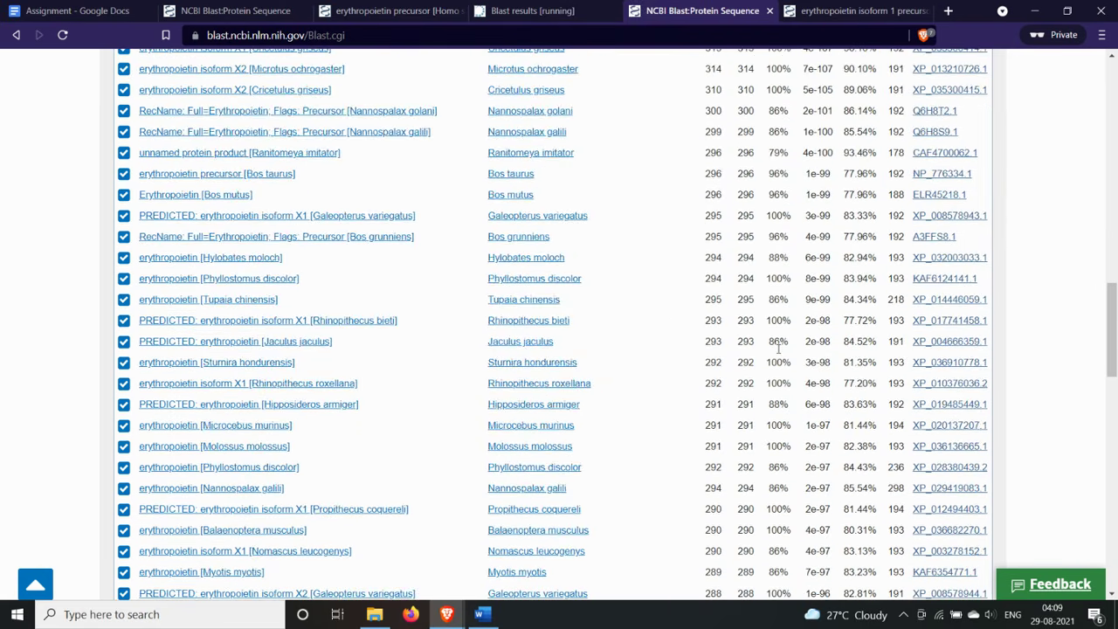
pyautogui.scroll(6, 779, 352)
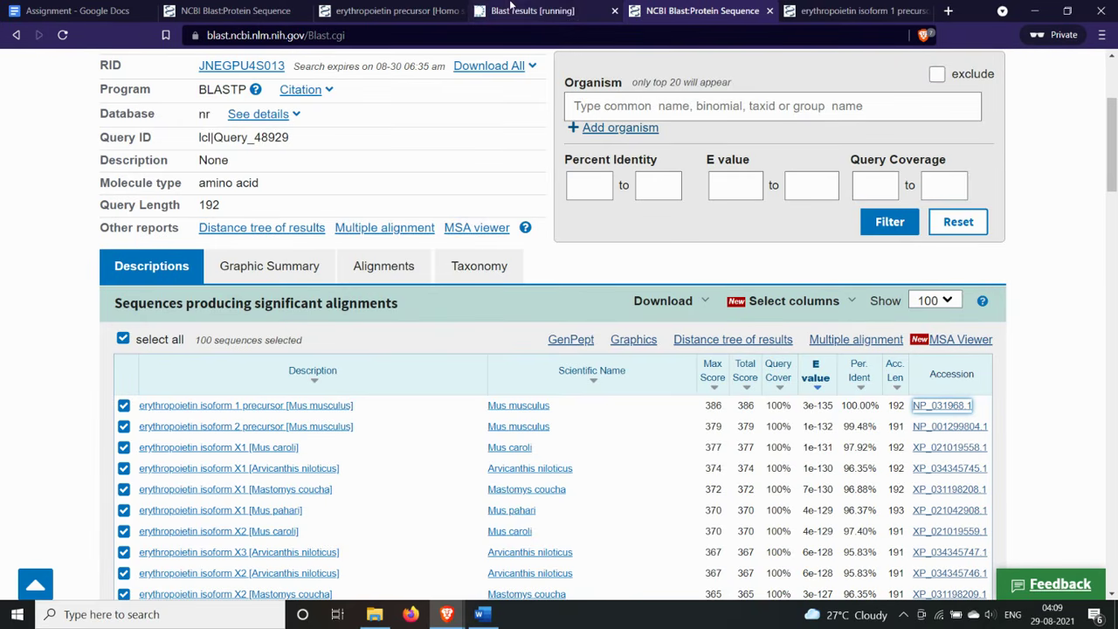
pyautogui.click(539, 9)
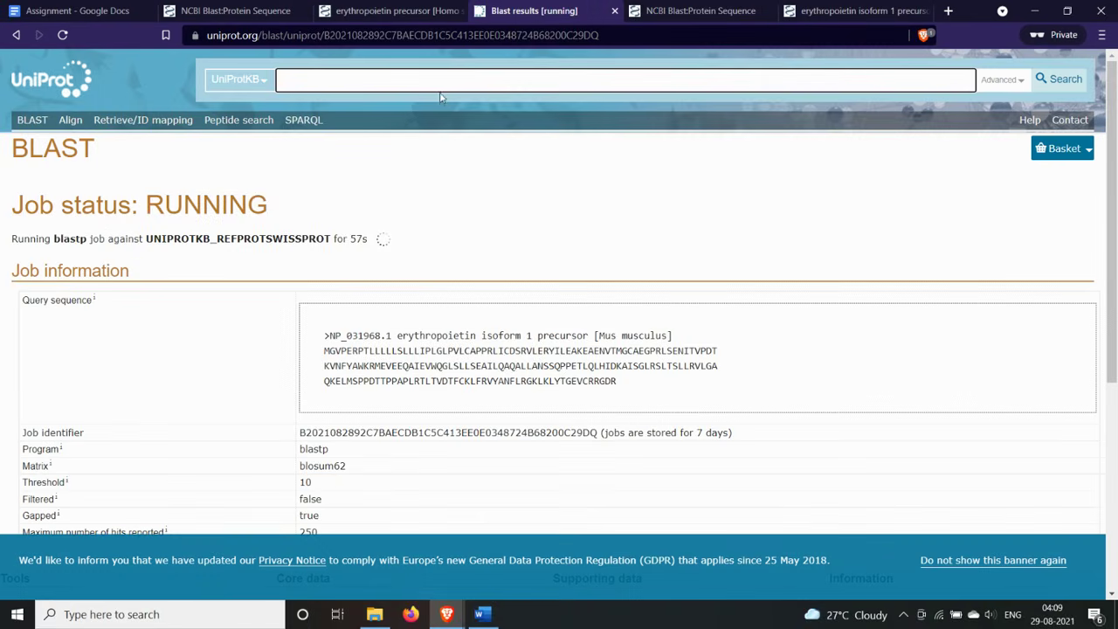
# - Examine the pairwise alignment of Sequence #1 with the Homo sapiens erythropoietin precursor in the first NCBI BLAST results
pyautogui.click(201, 9)
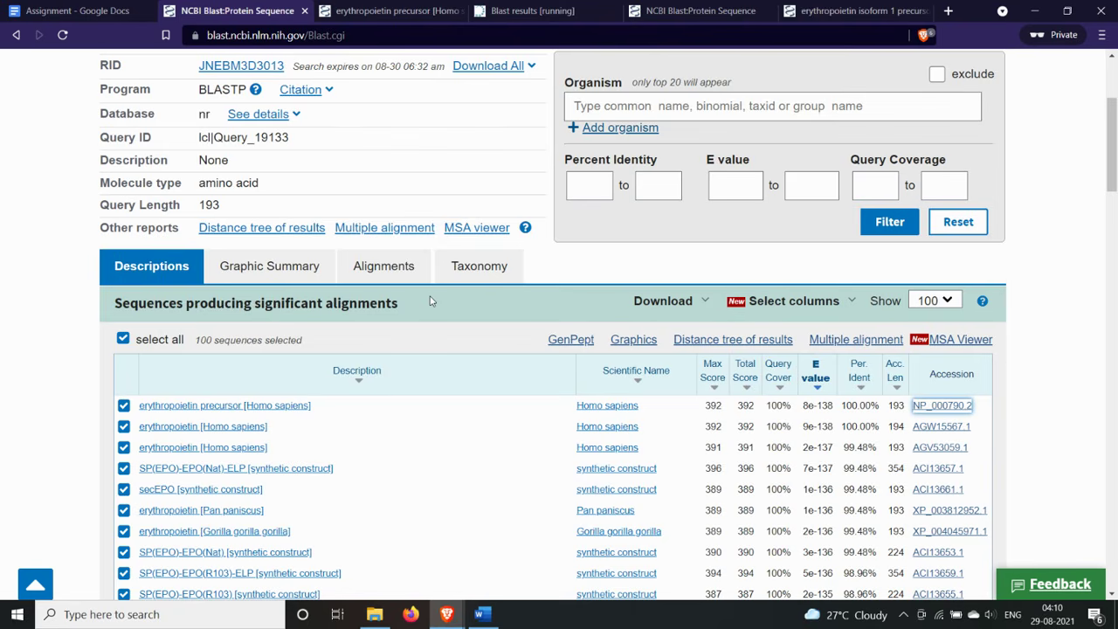
pyautogui.click(390, 276)
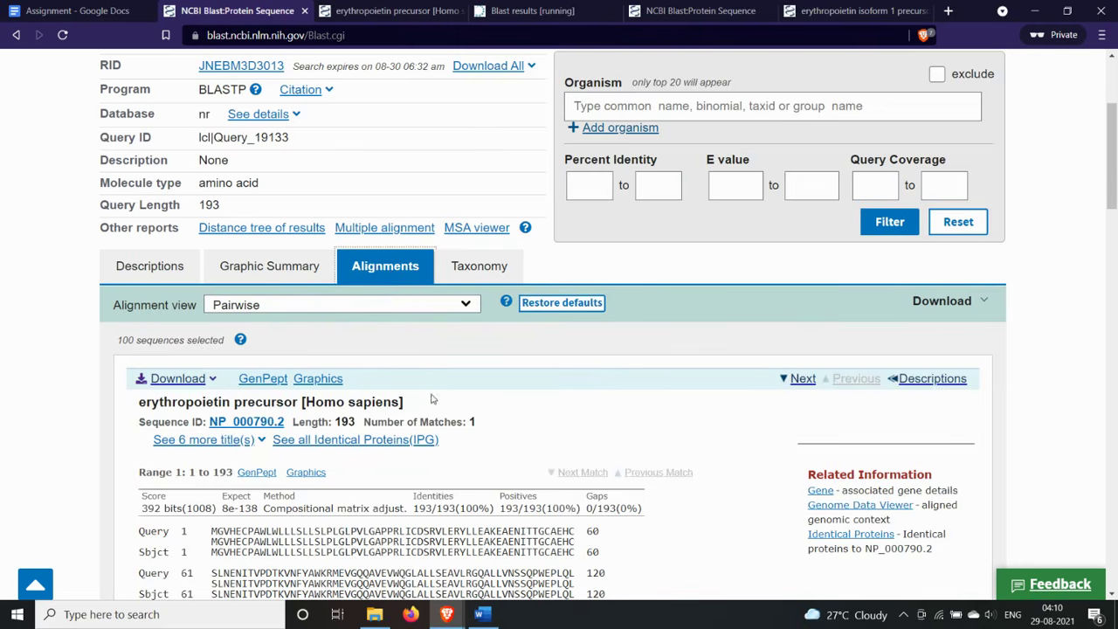
pyautogui.scroll(-2, 431, 399)
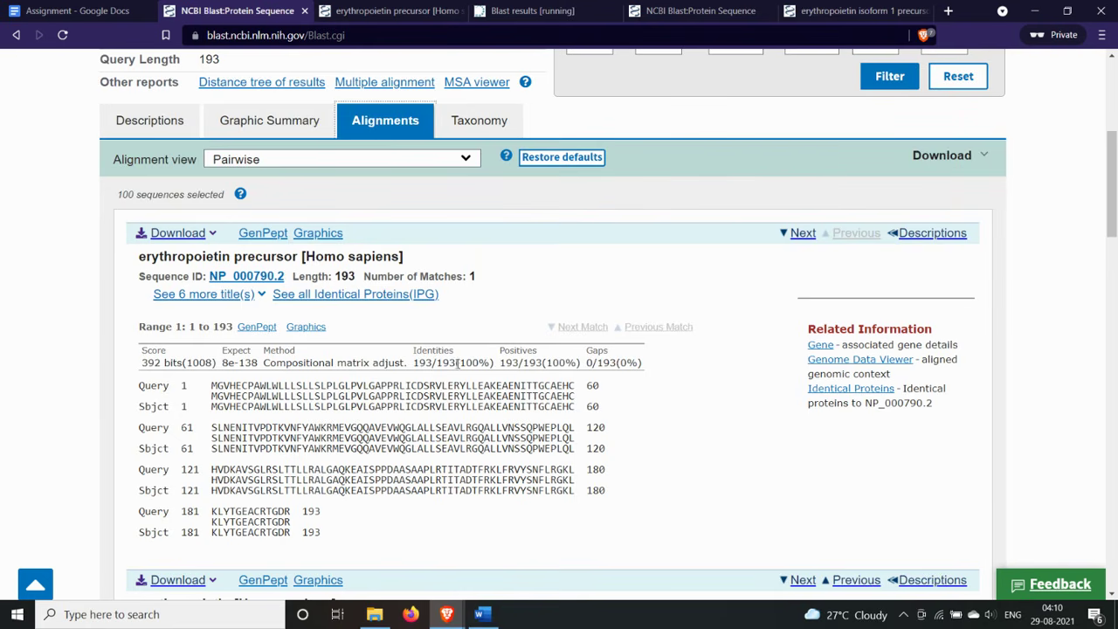
pyautogui.scroll(-1, 310, 425)
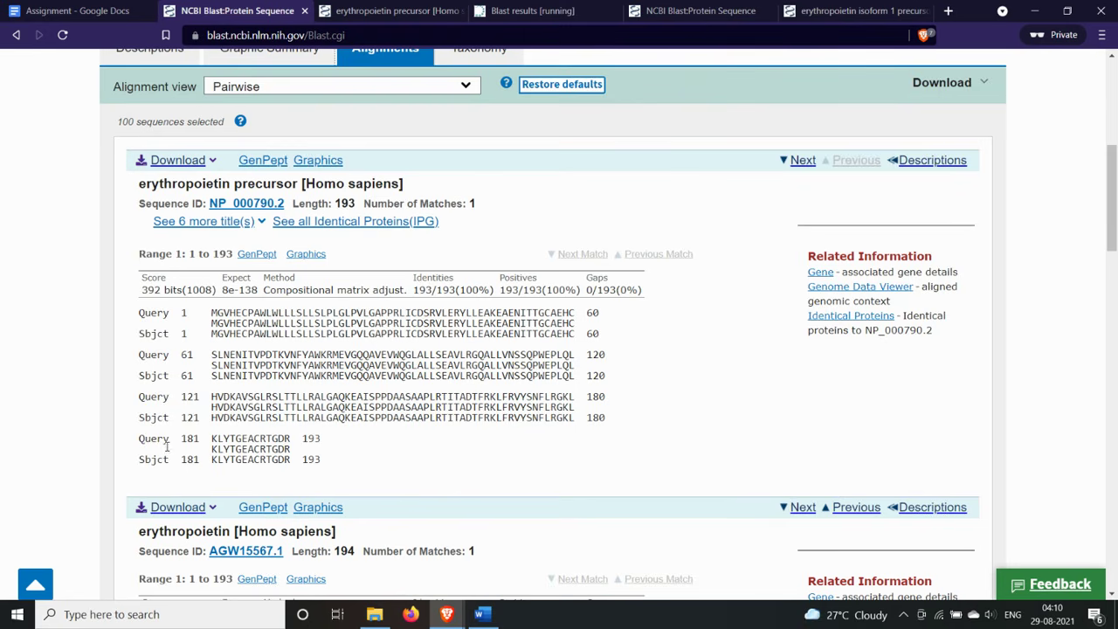
# - Examine the pairwise alignment of Sequence #2 with the Mus musculus erythropoietin isoform 1 precursor in the second NCBI BLAST results
pyautogui.click(667, 8)
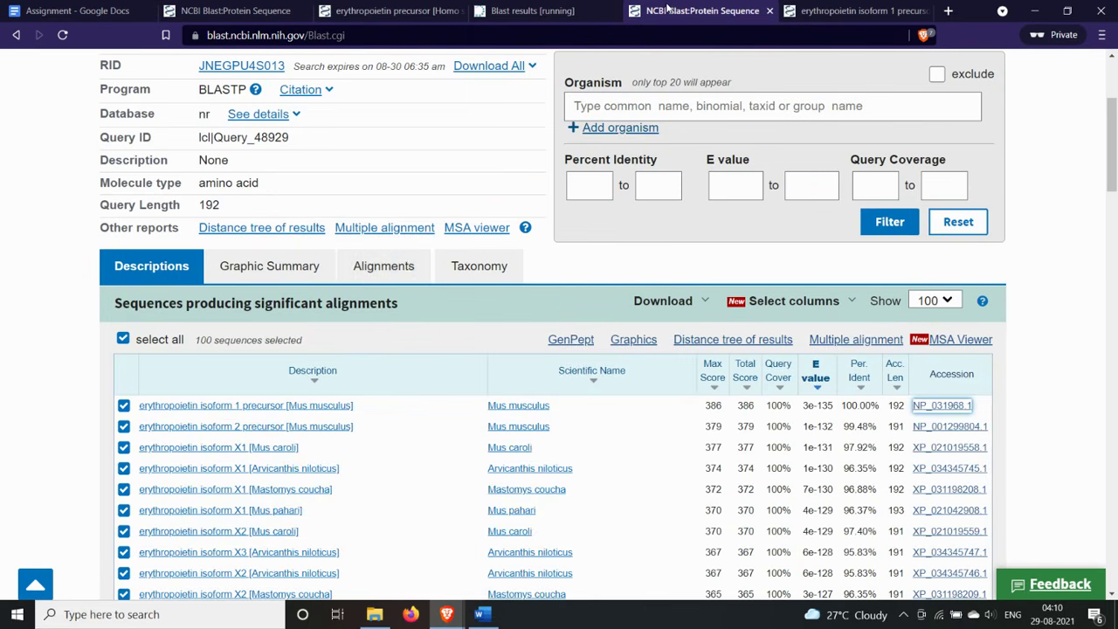
pyautogui.click(406, 266)
pyautogui.scroll(-1, 422, 265)
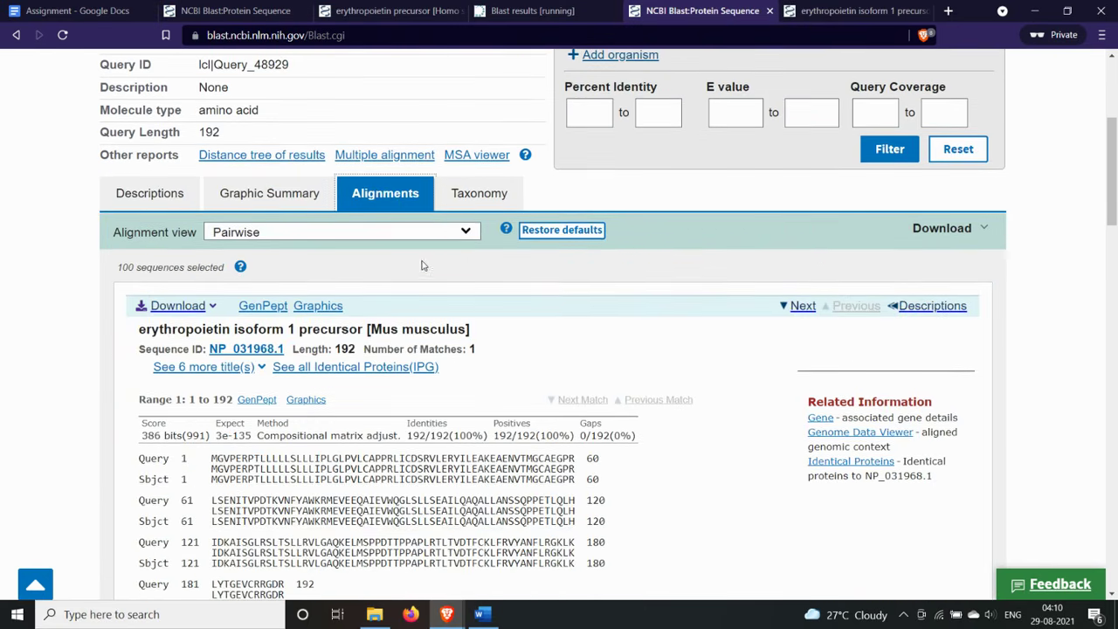
pyautogui.scroll(-2, 386, 301)
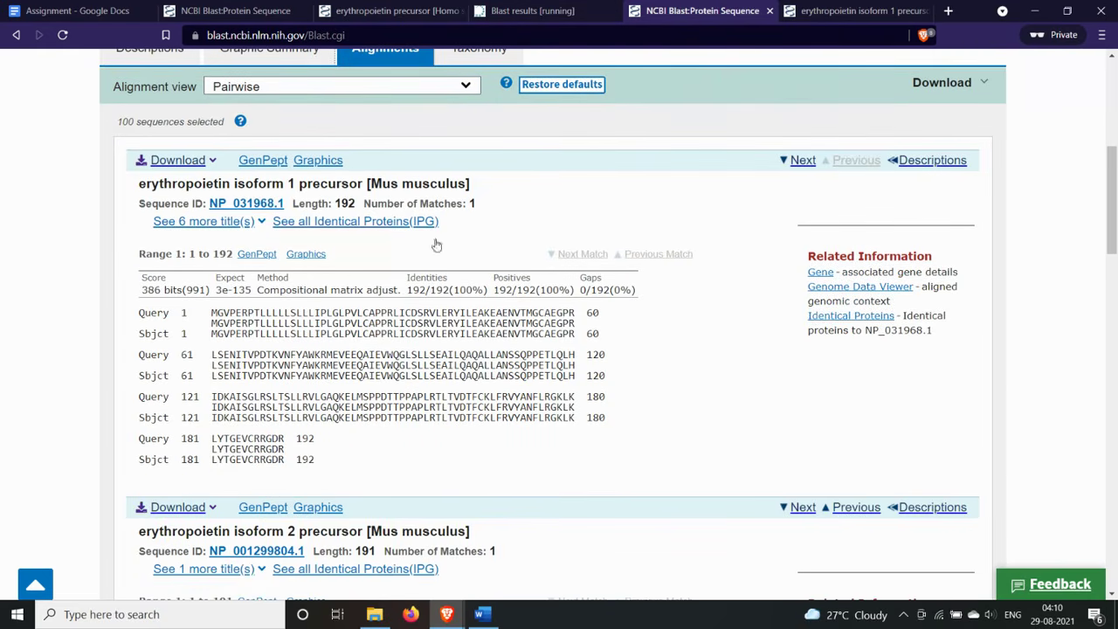
pyautogui.scroll(2, 452, 297)
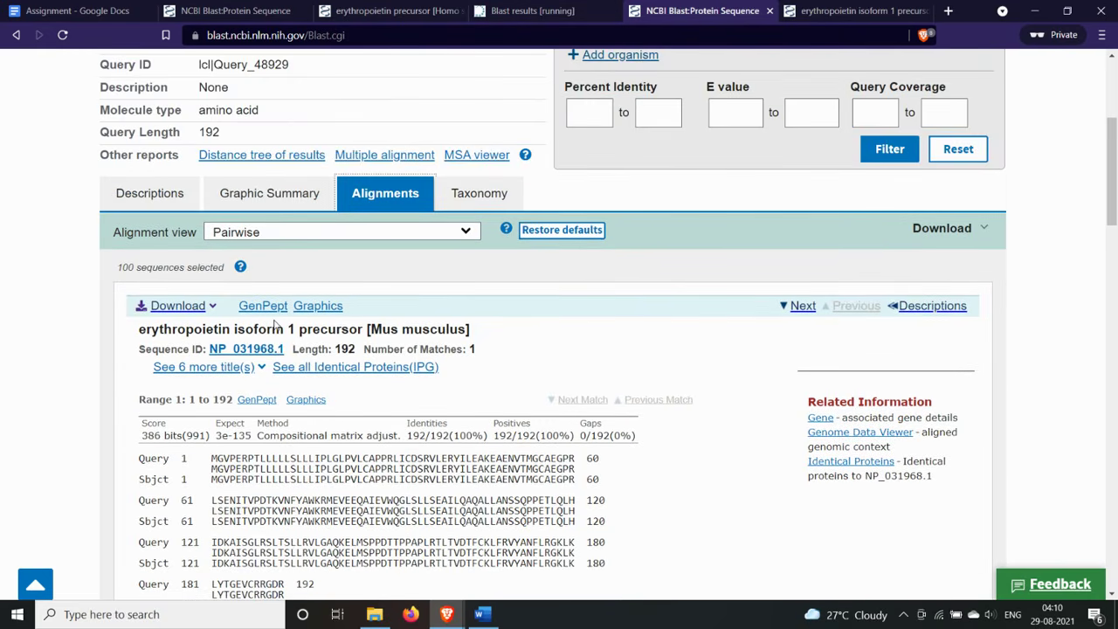
pyautogui.scroll(1, 278, 303)
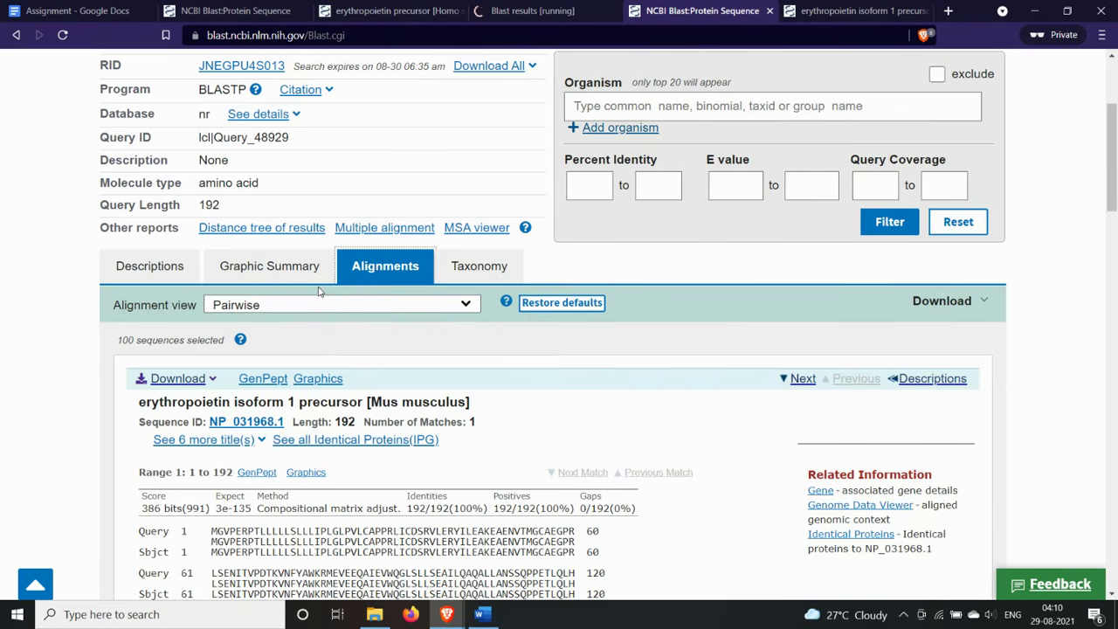
# - Review the UniProt BLAST hits for Sequence #2 and open the Mus musculus erythropoietin entry P07321
pyautogui.click(546, 12)
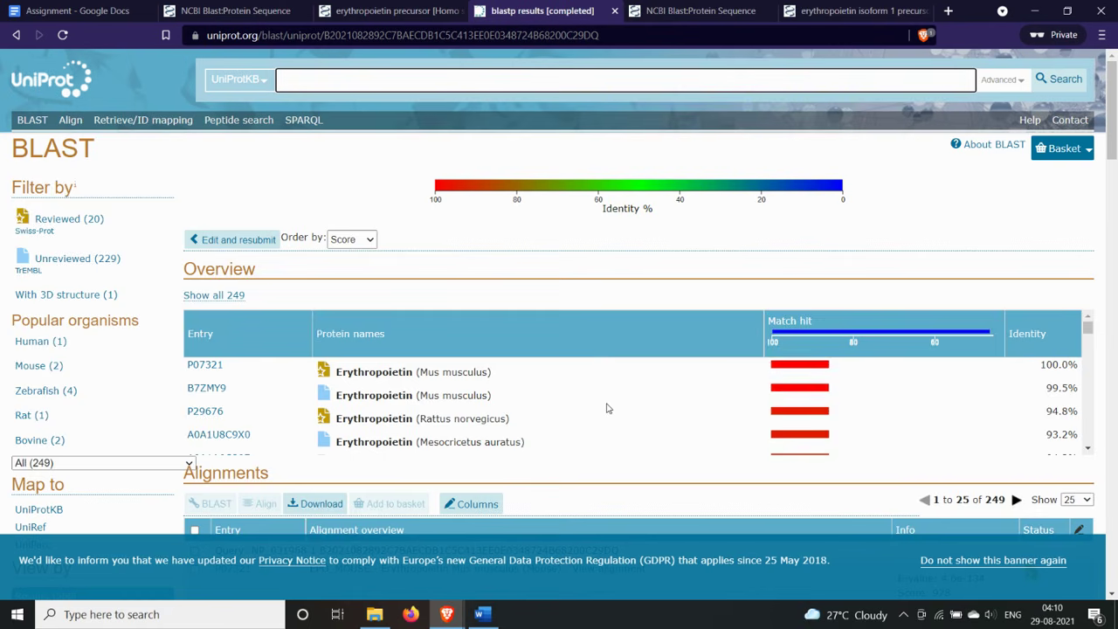
pyautogui.scroll(-5, 607, 408)
pyautogui.scroll(3, 612, 407)
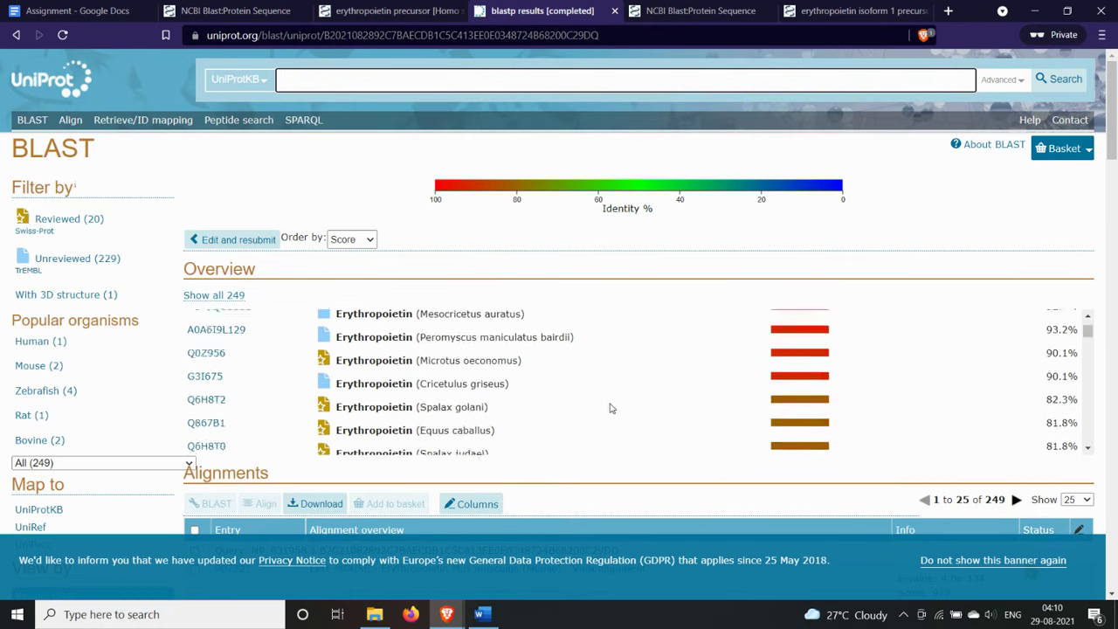
pyautogui.scroll(3, 611, 407)
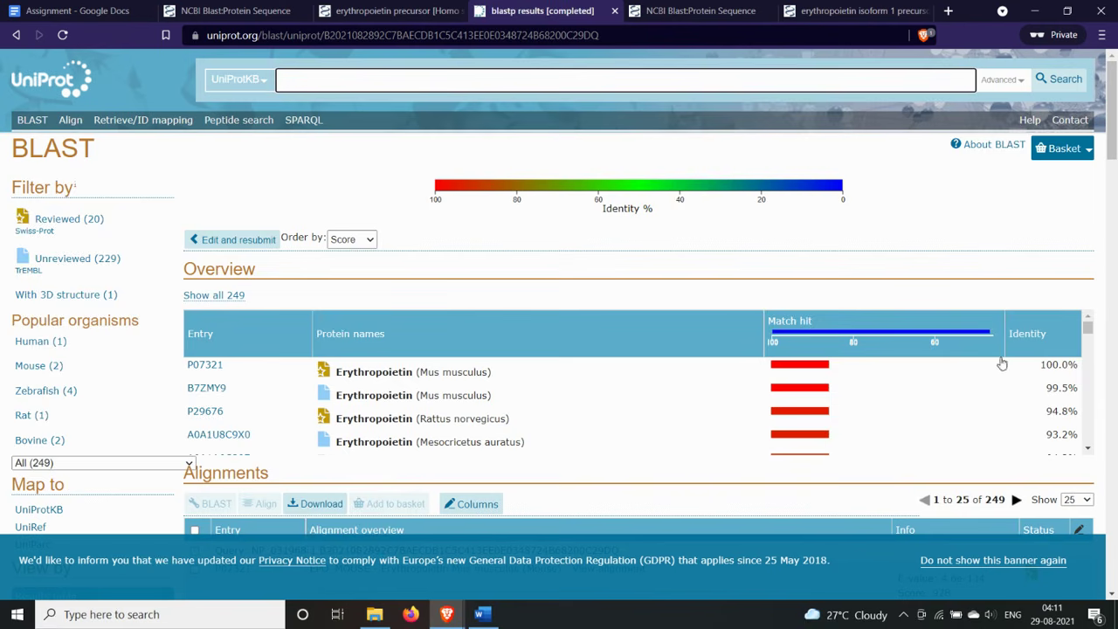
pyautogui.click(206, 366)
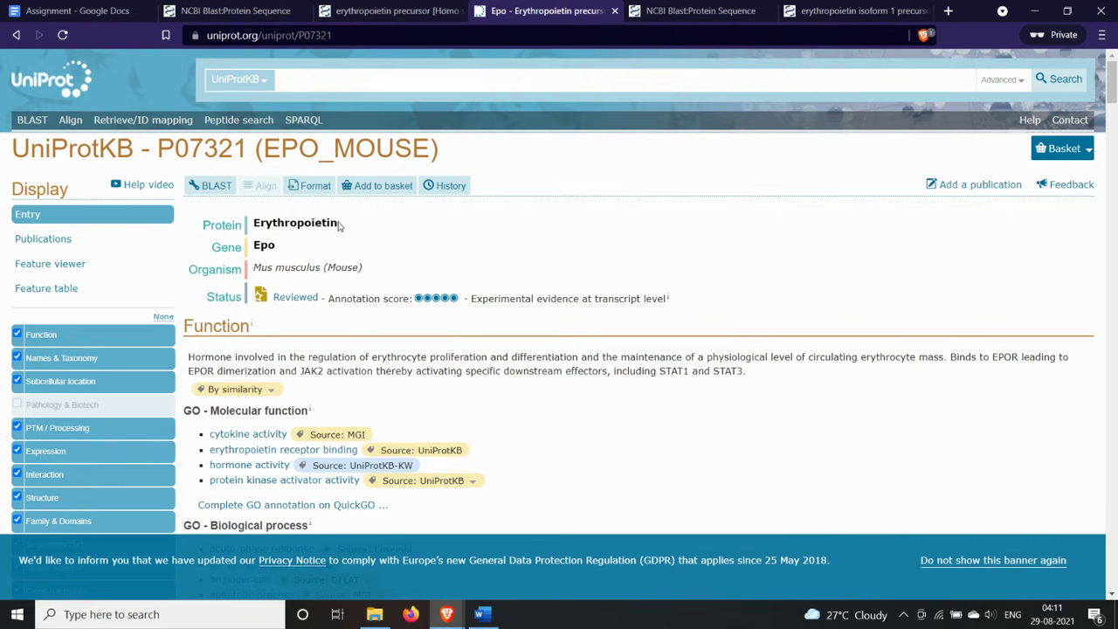
# - Copy the organism Mus musculus (Mouse) from the UniProt entry into the Assignment table's Sequence 2 row and enter EPO as its gene name
pyautogui.moveTo(340, 225); pyautogui.dragTo(265, 225)
pyautogui.moveTo(376, 270); pyautogui.dragTo(255, 278)
pyautogui.hotkey('ctrl', 'c')
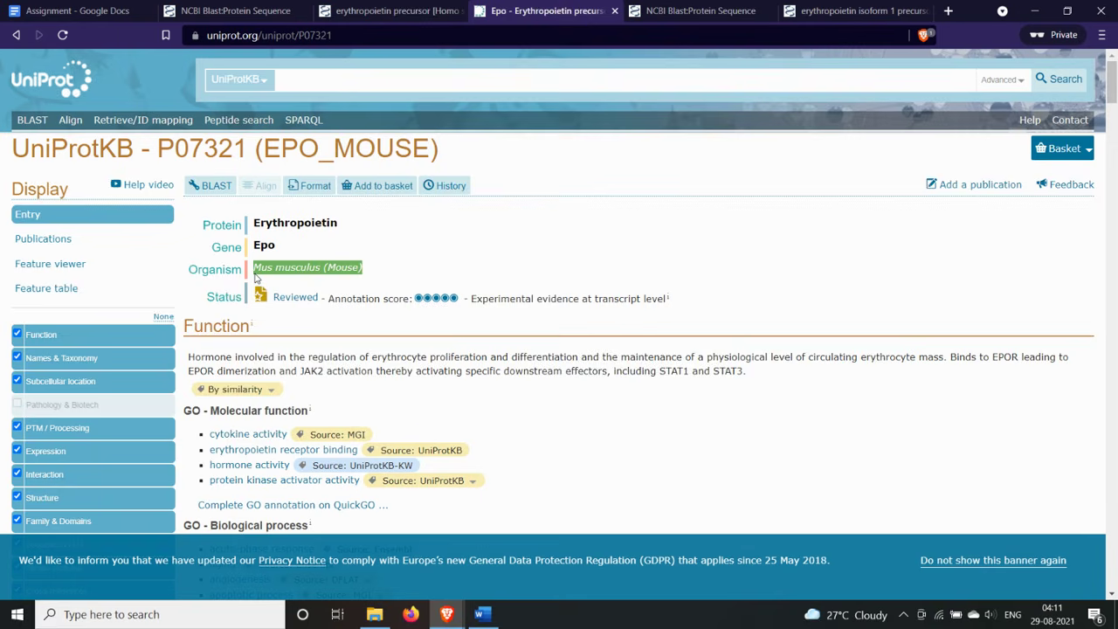
pyautogui.click(18, 9)
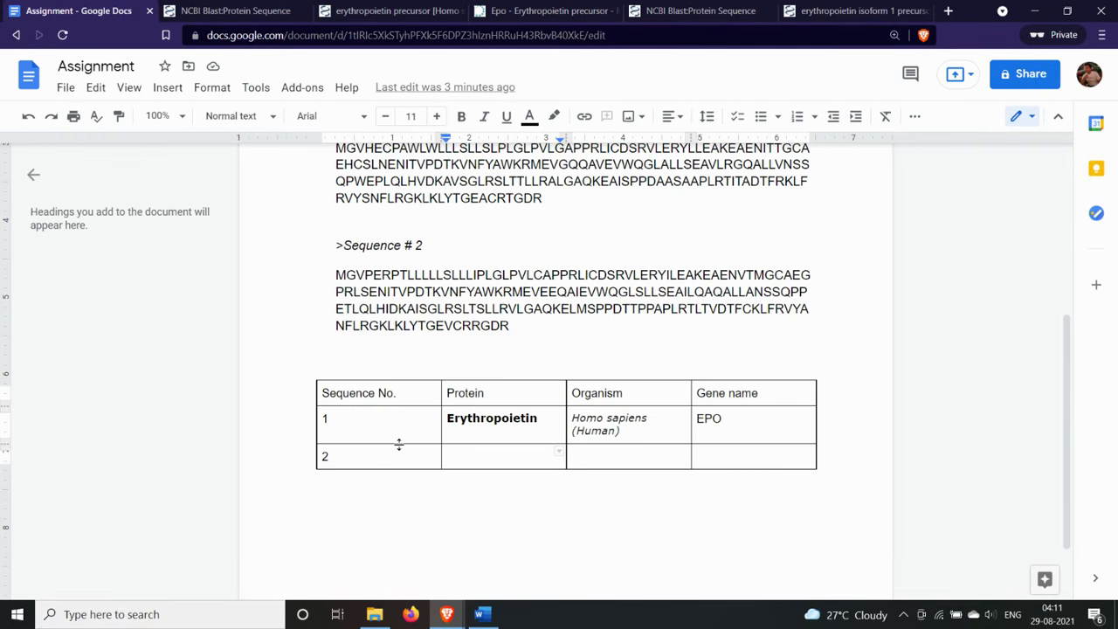
pyautogui.click(630, 451)
pyautogui.hotkey('ctrl', 'v')
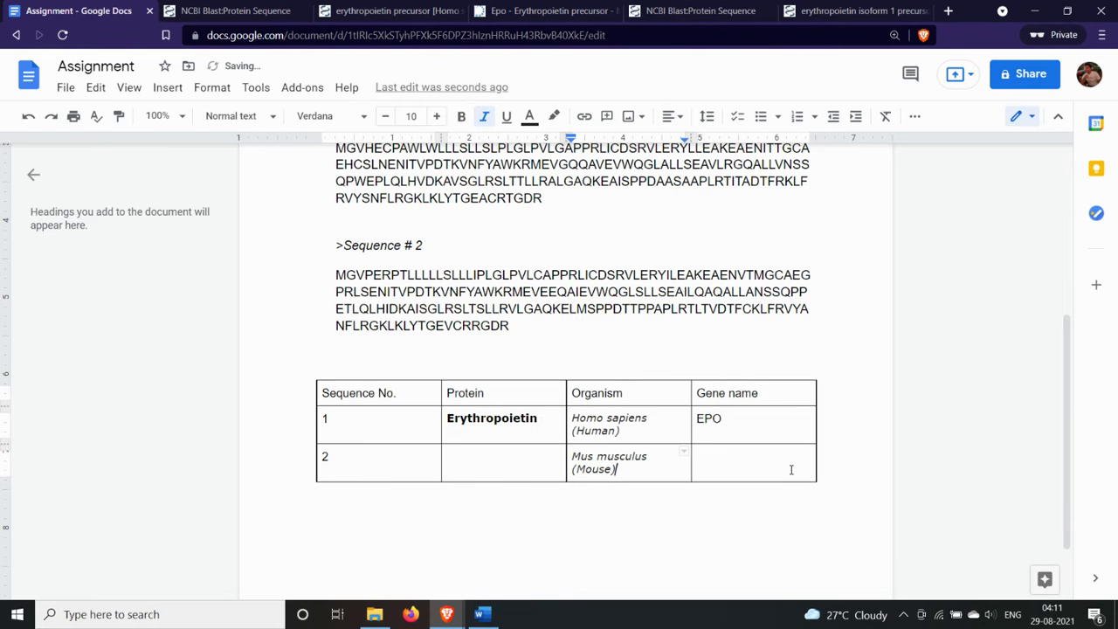
pyautogui.click(791, 469)
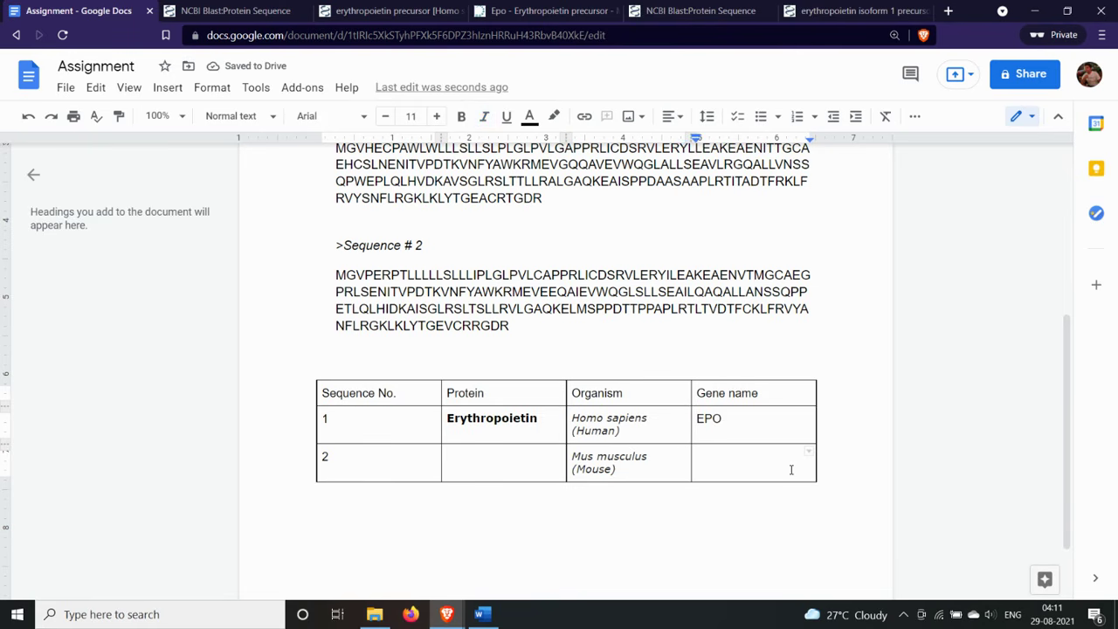
pyautogui.write('EPO')
# - Copy the protein name Erythropoietin from the Sequence 1 row into the Protein cell of the Sequence 2 row
pyautogui.click(447, 418)
pyautogui.moveTo(448, 418); pyautogui.dragTo(540, 421)
pyautogui.hotkey('ctrl', 'c')
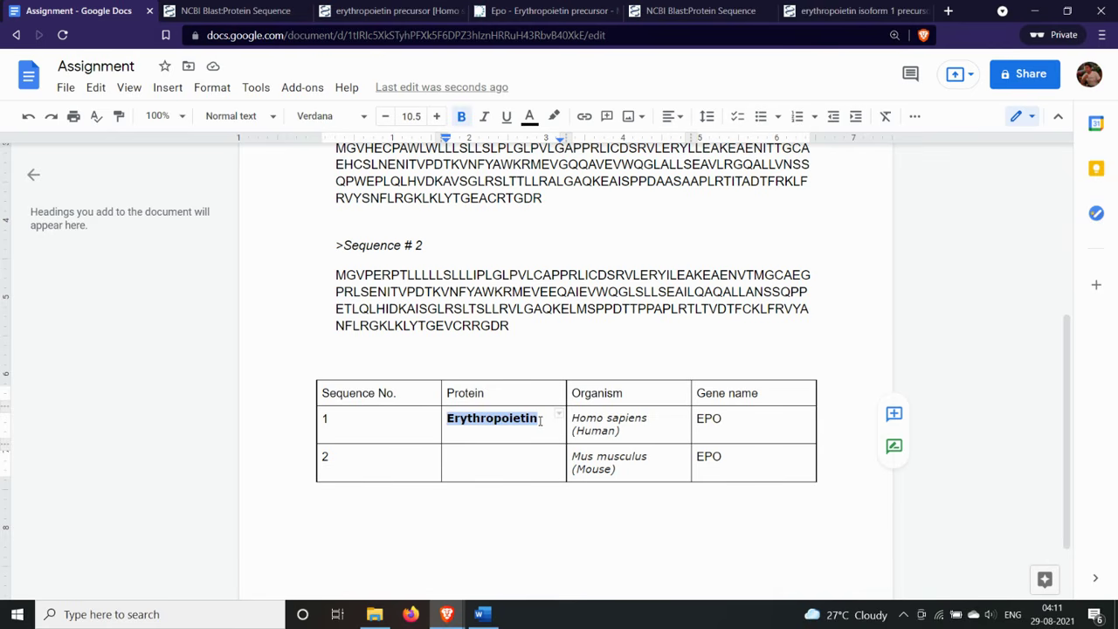
pyautogui.click(499, 454)
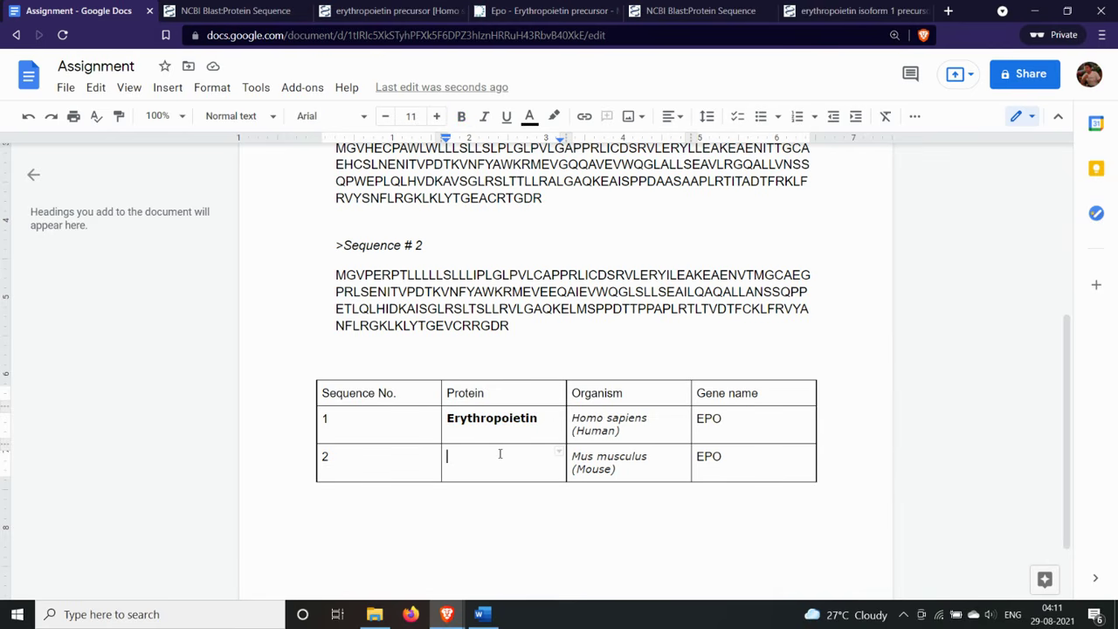
pyautogui.hotkey('ctrl', 'v')
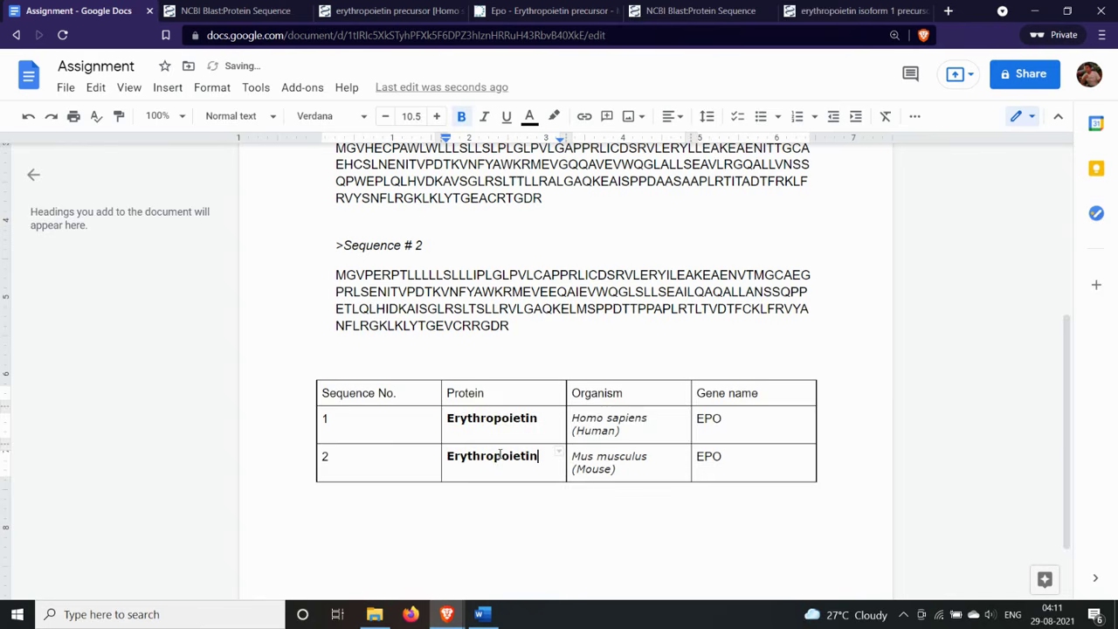
pyautogui.scroll(3, 502, 410)
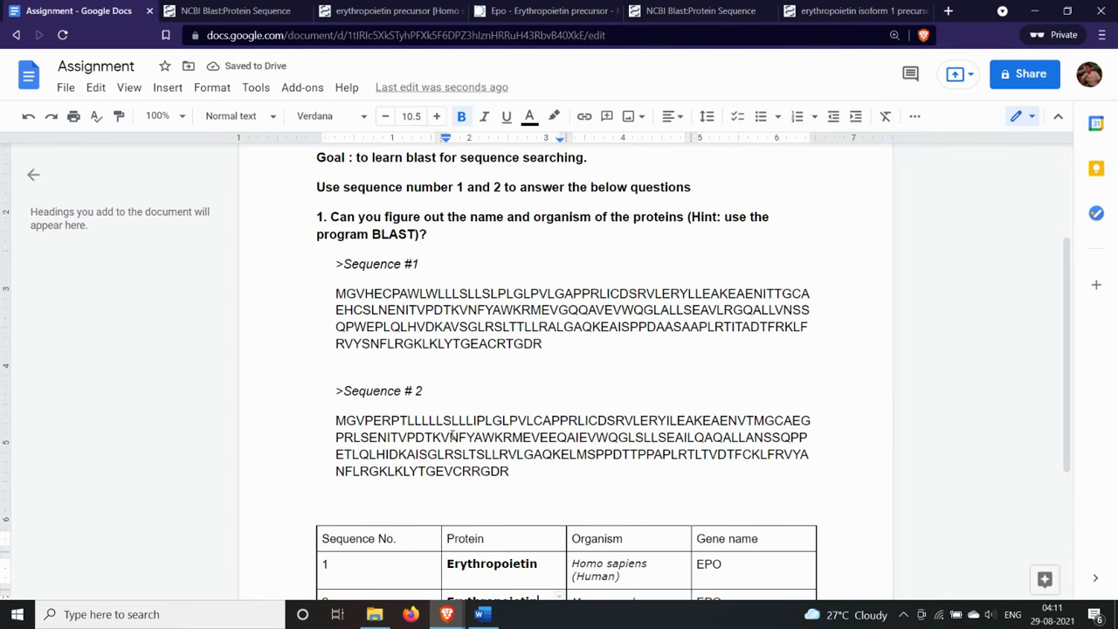